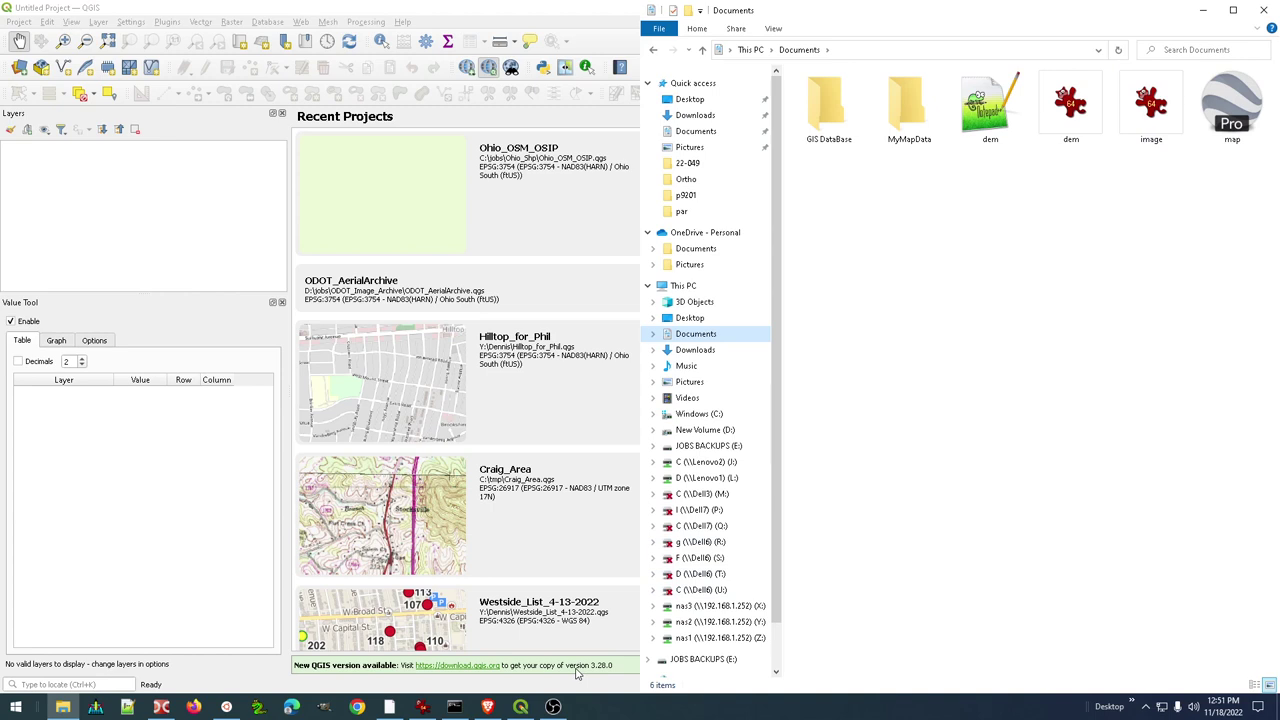
In OSGeo4W Shell, convert dem.asc to the GeoTIFF dem.tif with gdal_translate, using output type Float32 and assigned projection EPSG:3754
click(454, 707)
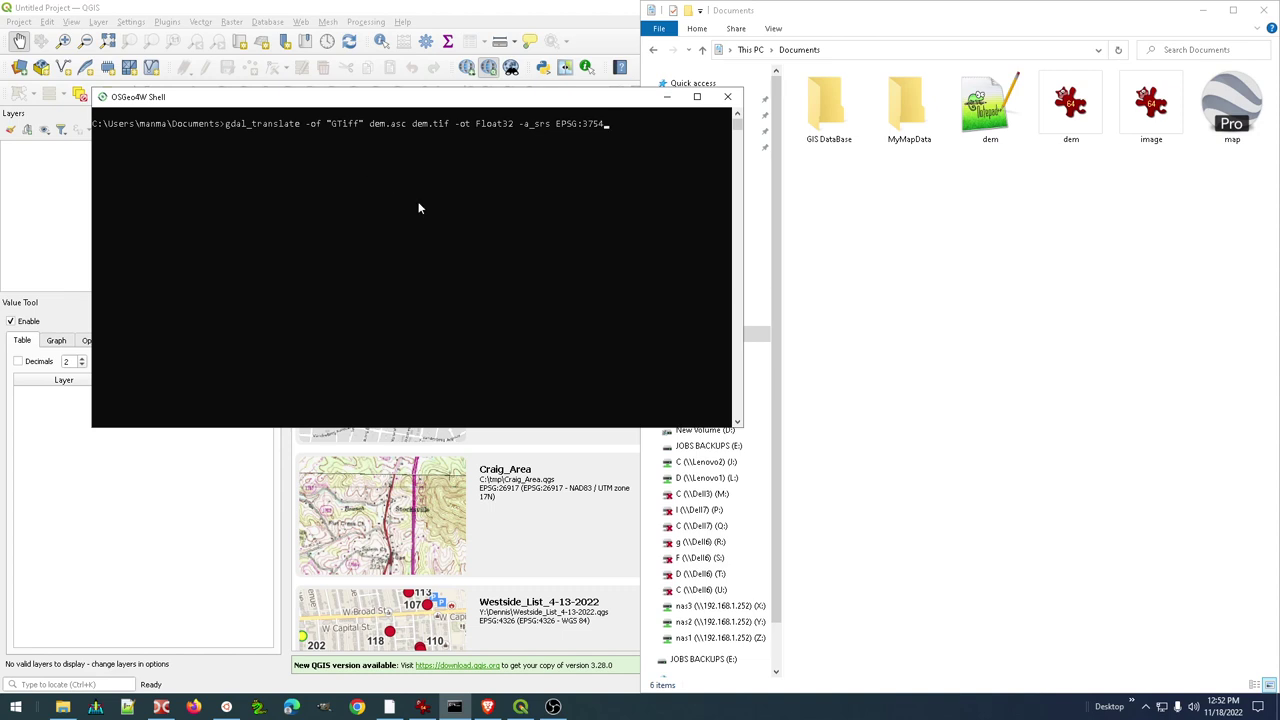
key(Return)
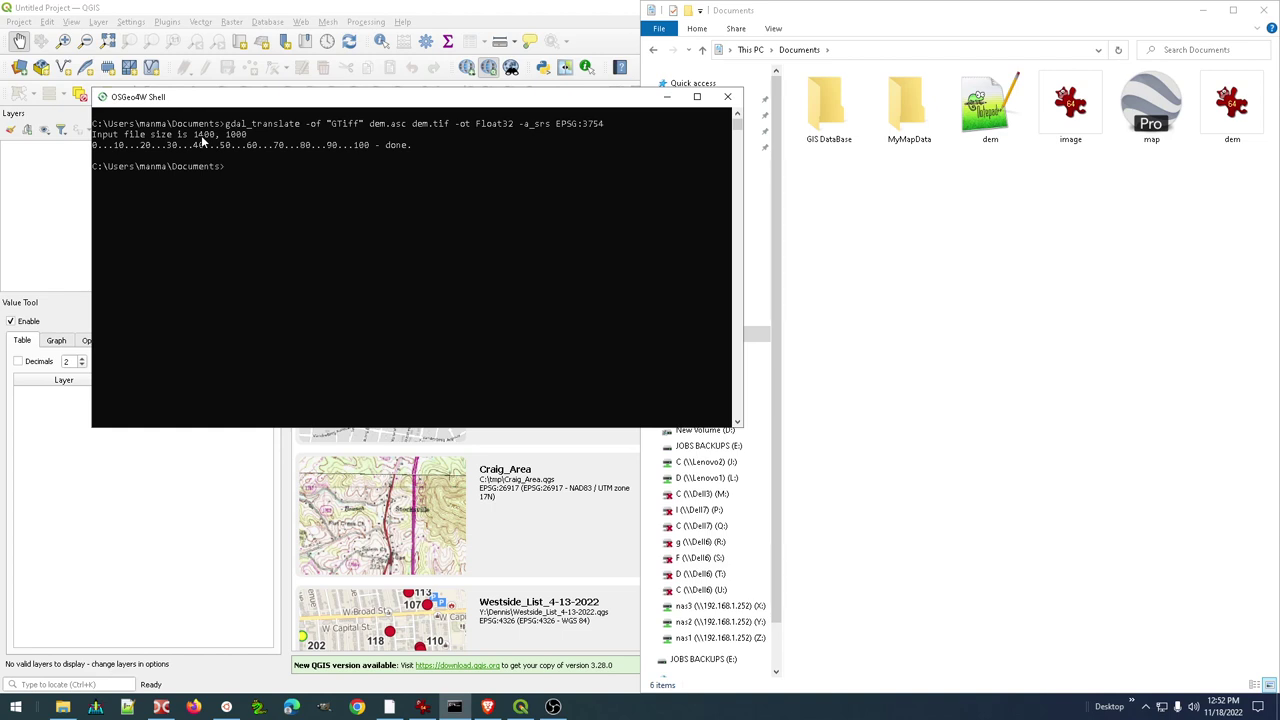
click(667, 97)
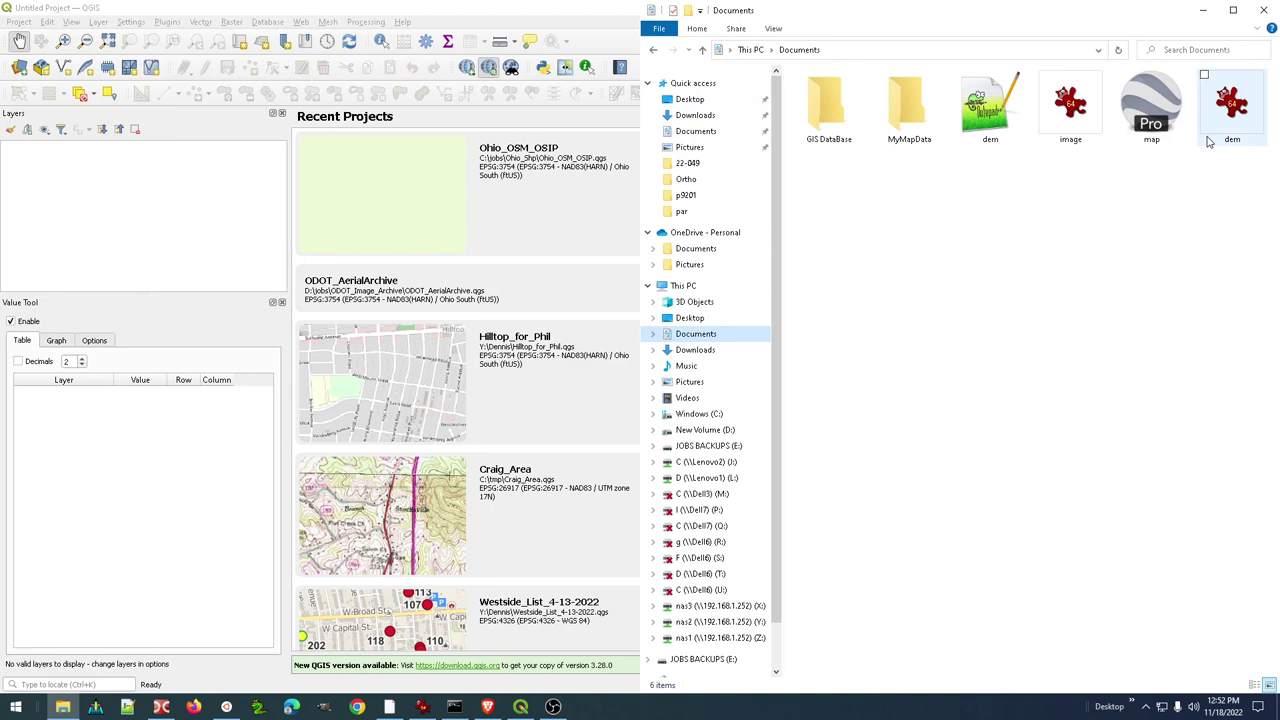
Add the dem TIFF from the Documents folder to the QGIS project and narrow the Search QMS panel to enlarge the map
mouse_move(1210, 139)
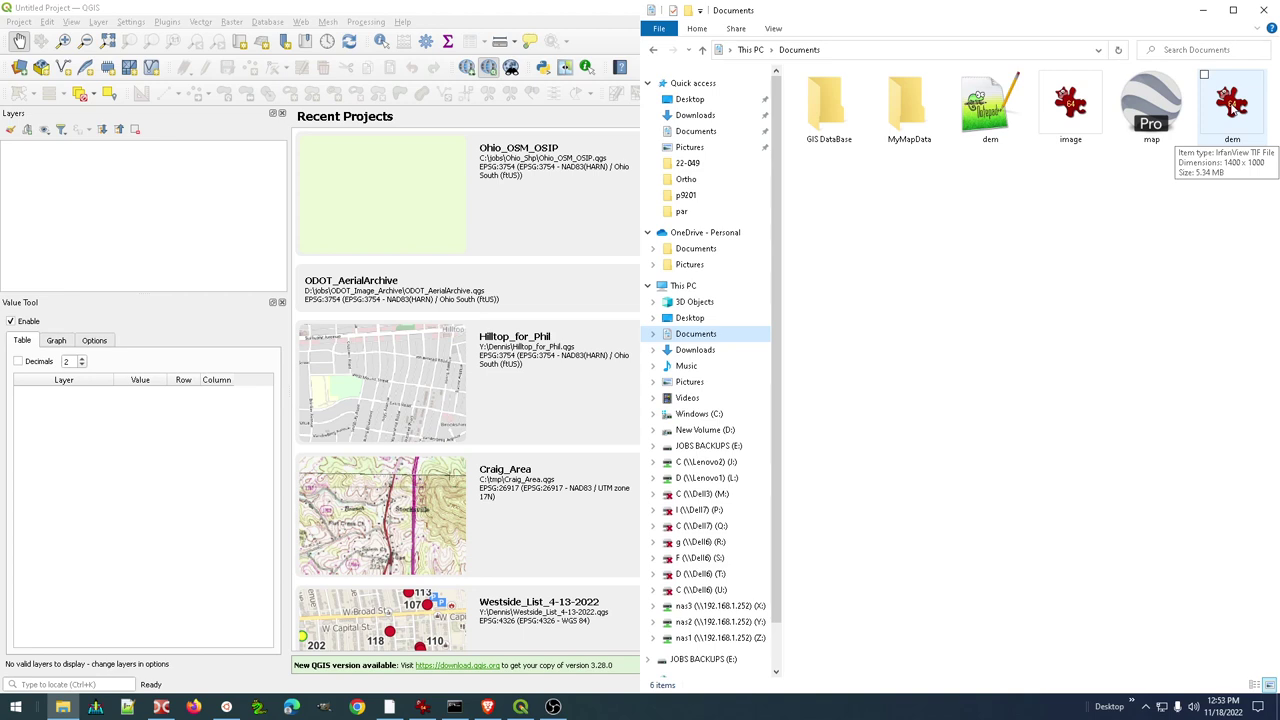
click(1238, 110)
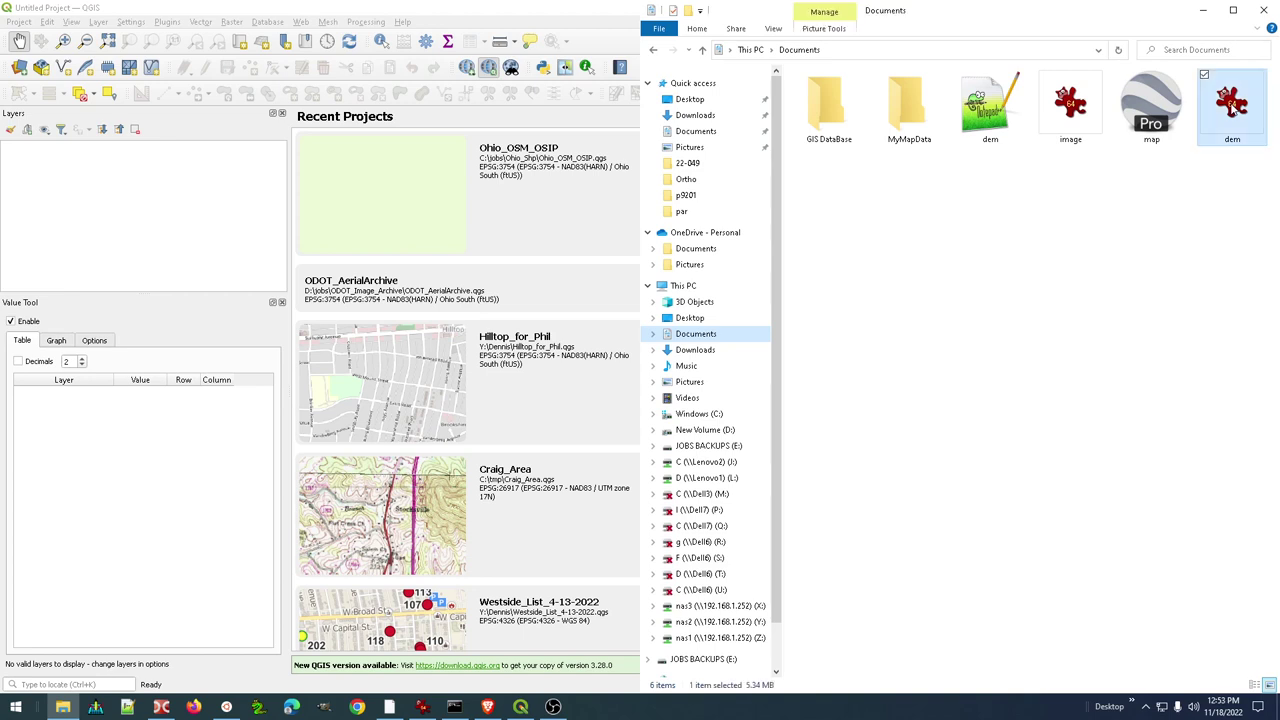
drag(1236, 110, 121, 234)
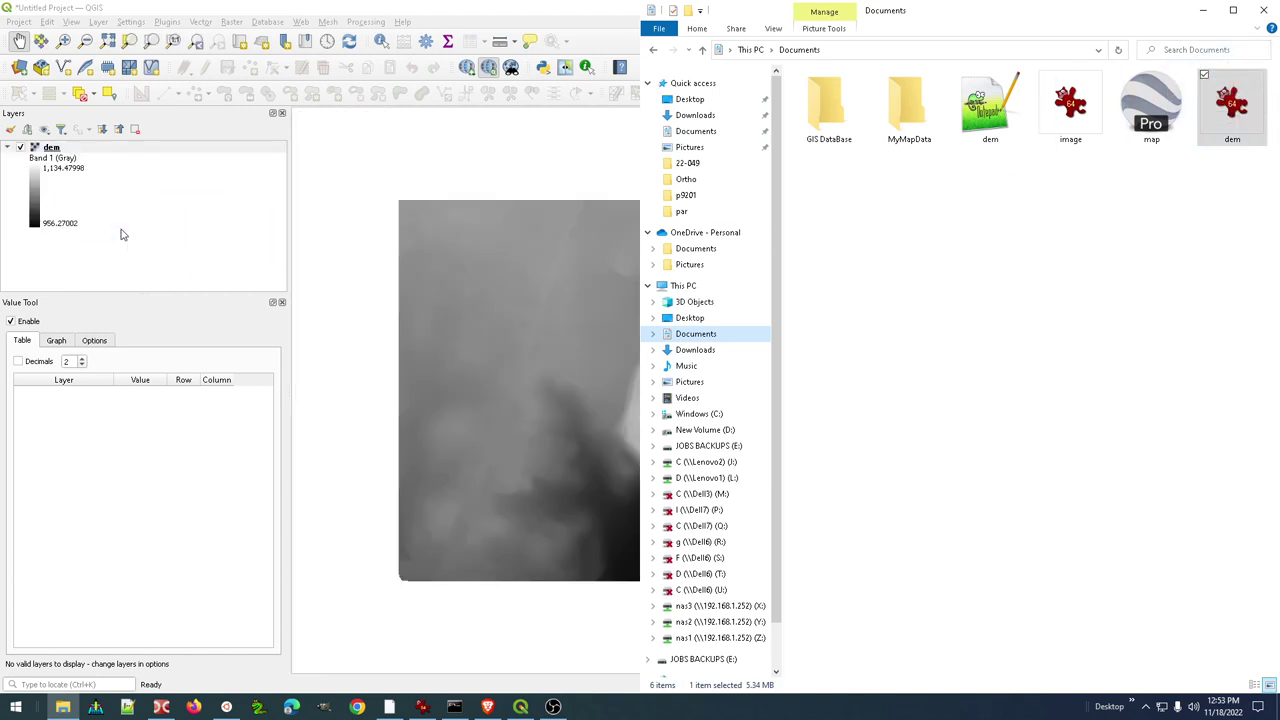
click(121, 234)
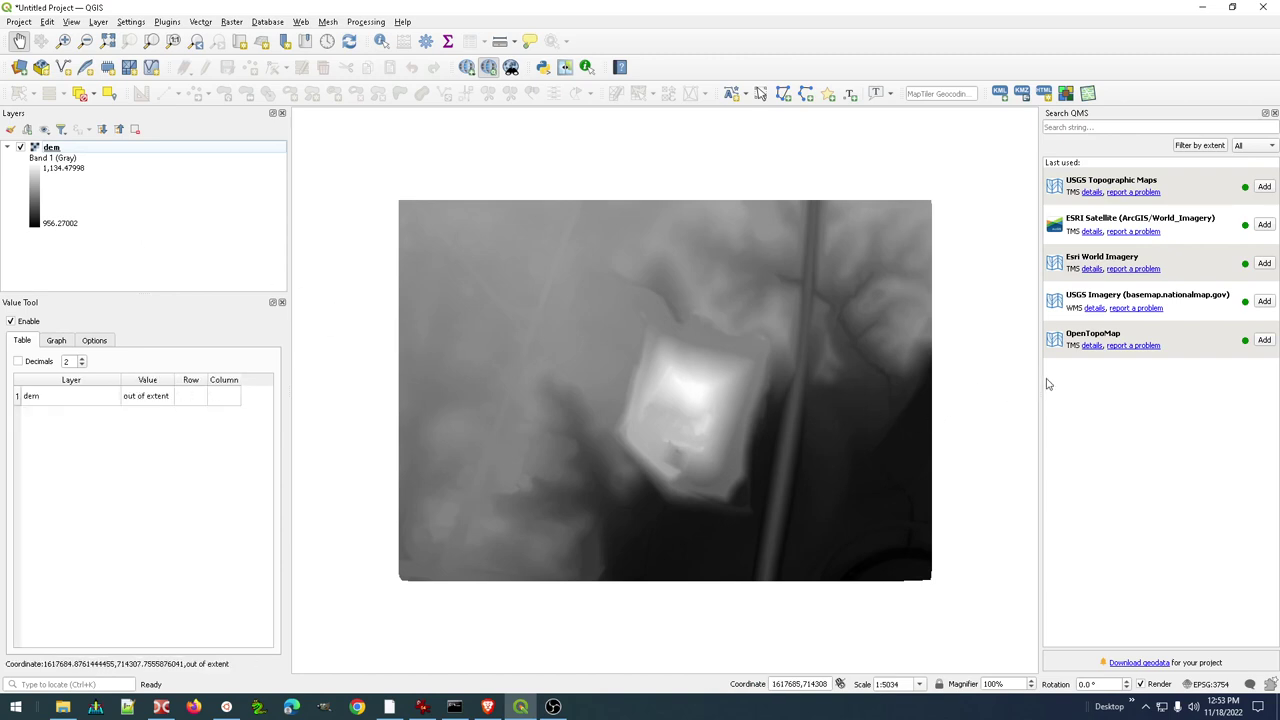
drag(1040, 377, 1160, 386)
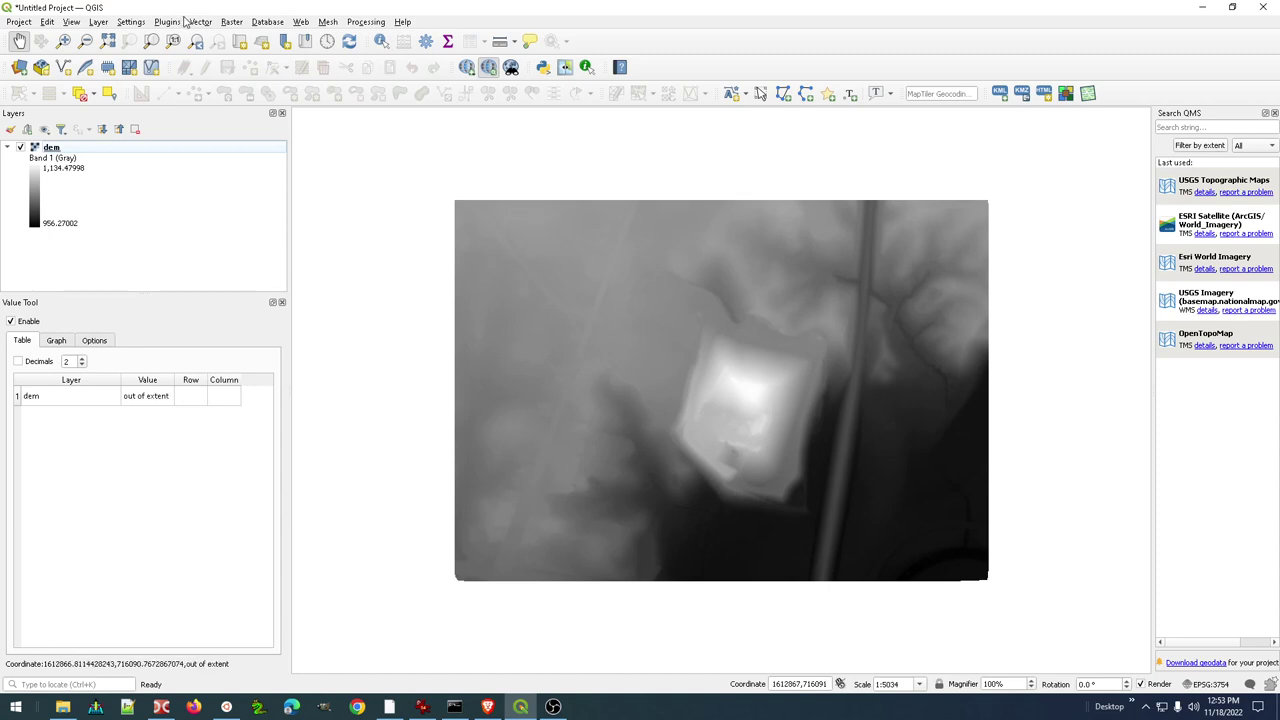
Generate contour lines from the dem raster at an interval of 2, keeping ELEV as the attribute and a temporary output
click(232, 22)
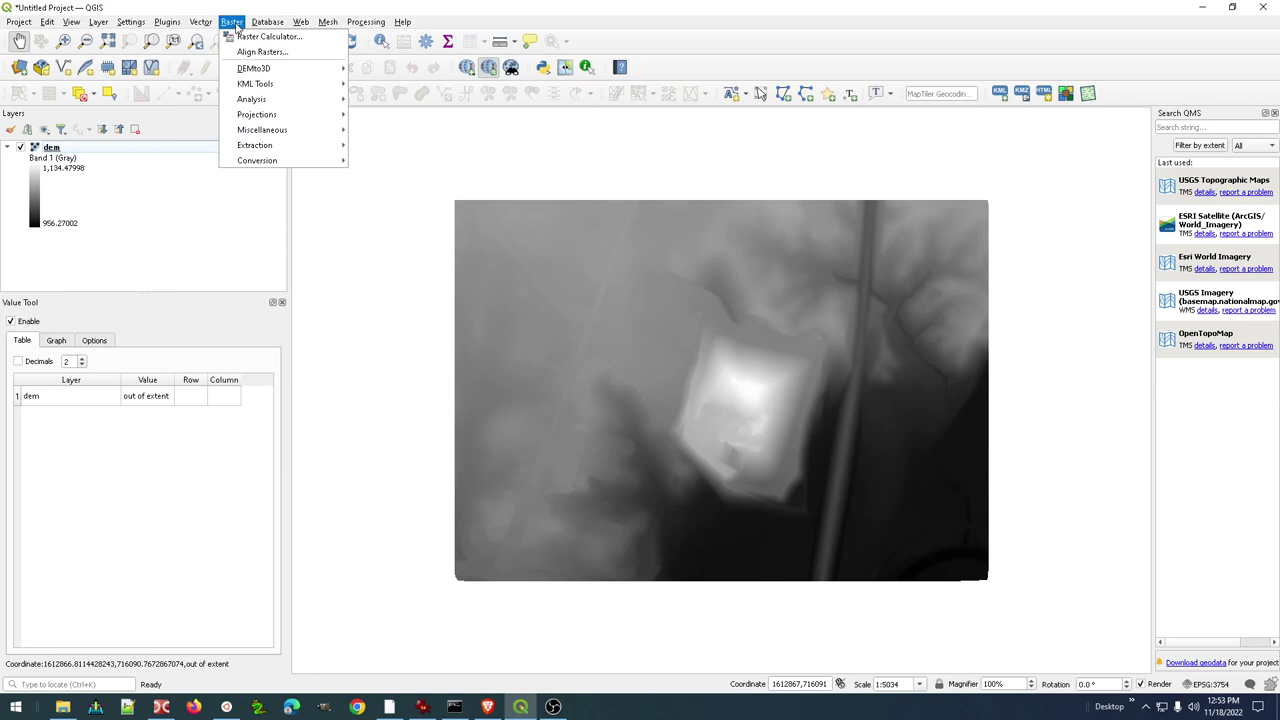
mouse_move(261, 147)
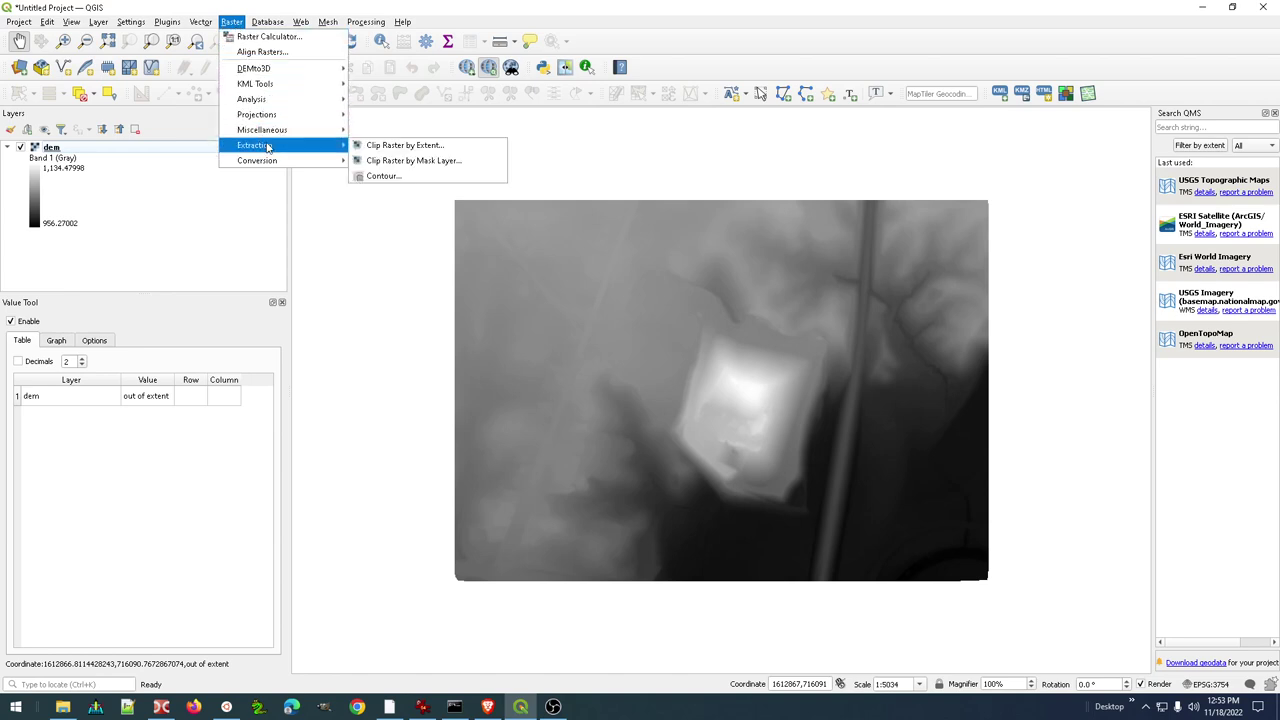
click(389, 177)
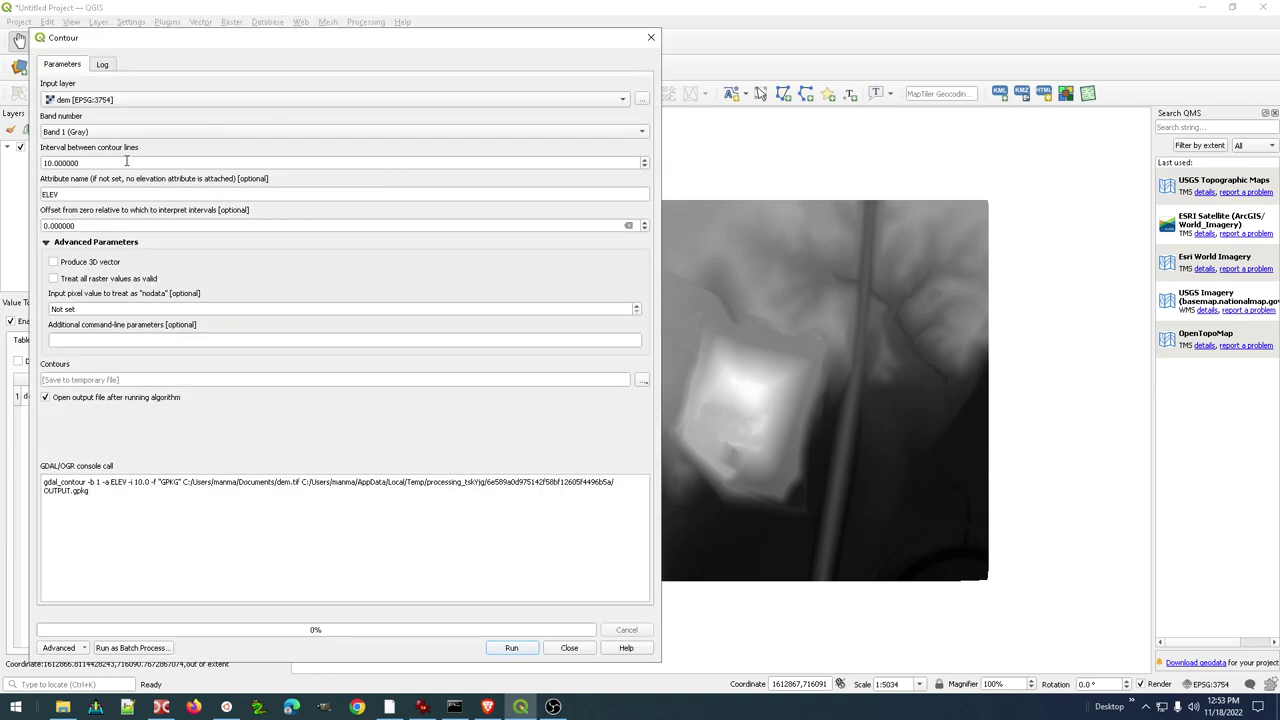
drag(108, 162, 20, 162)
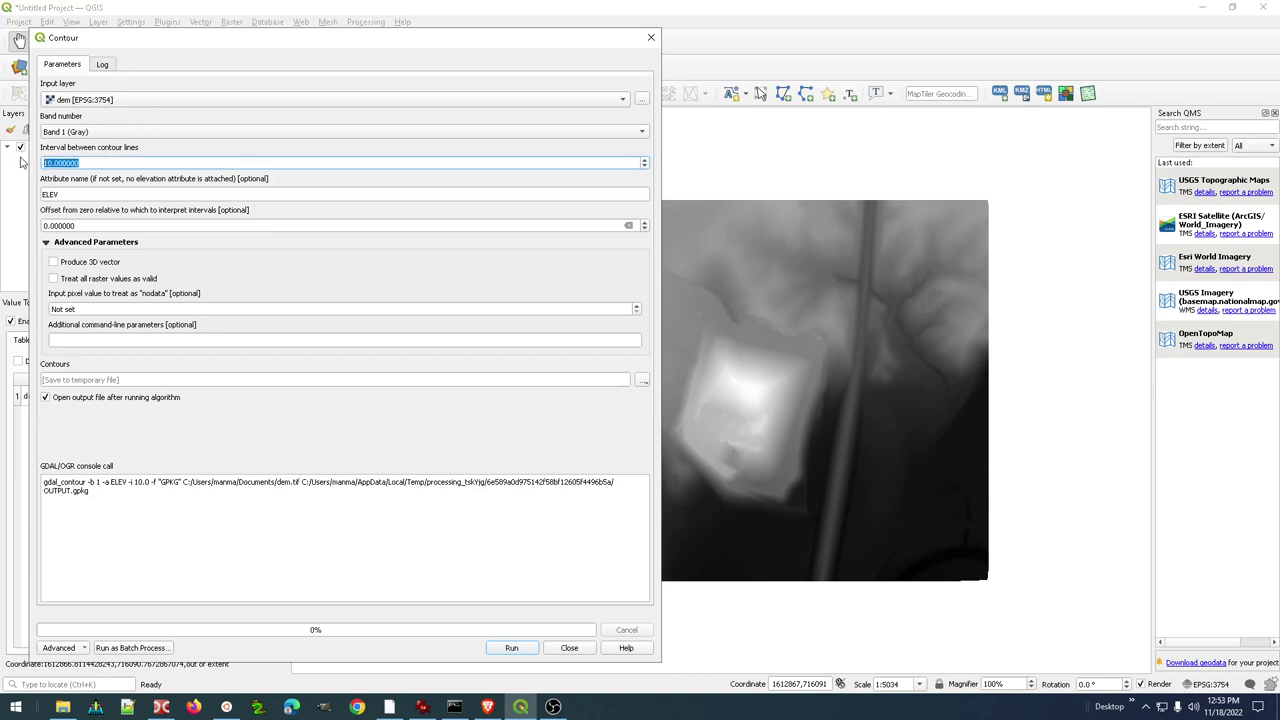
text(2)
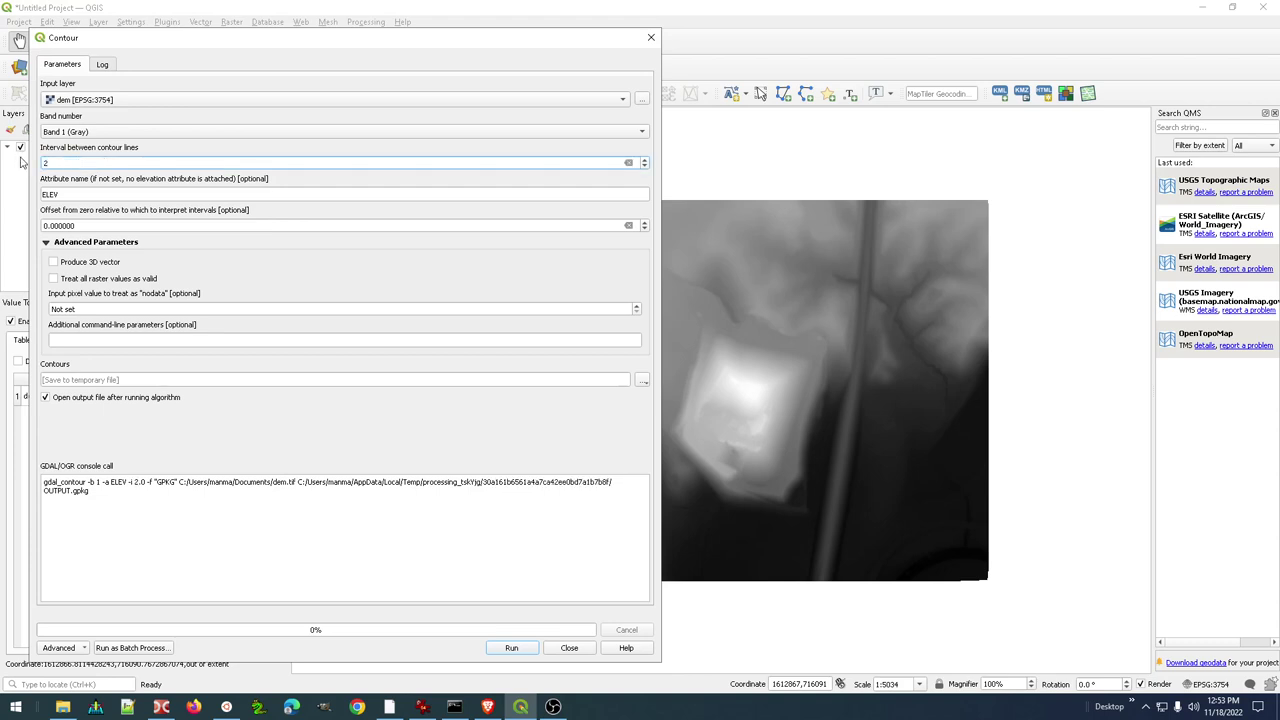
key(Tab)
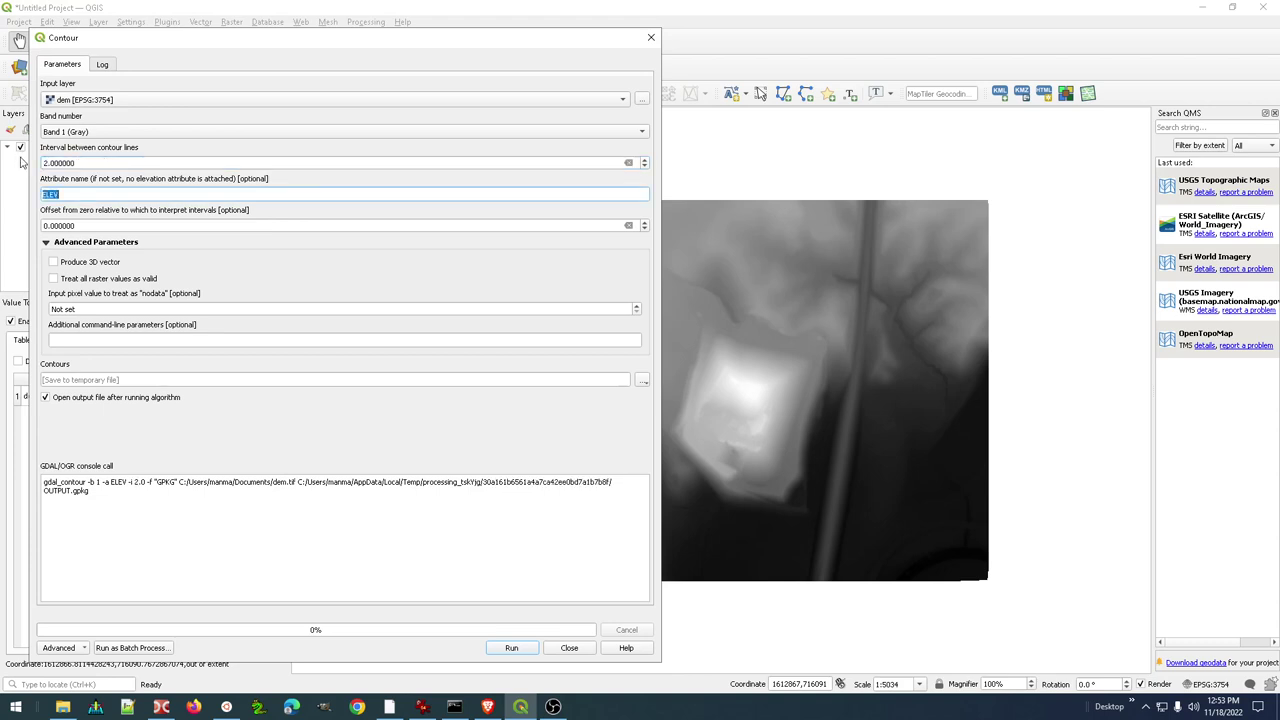
click(511, 648)
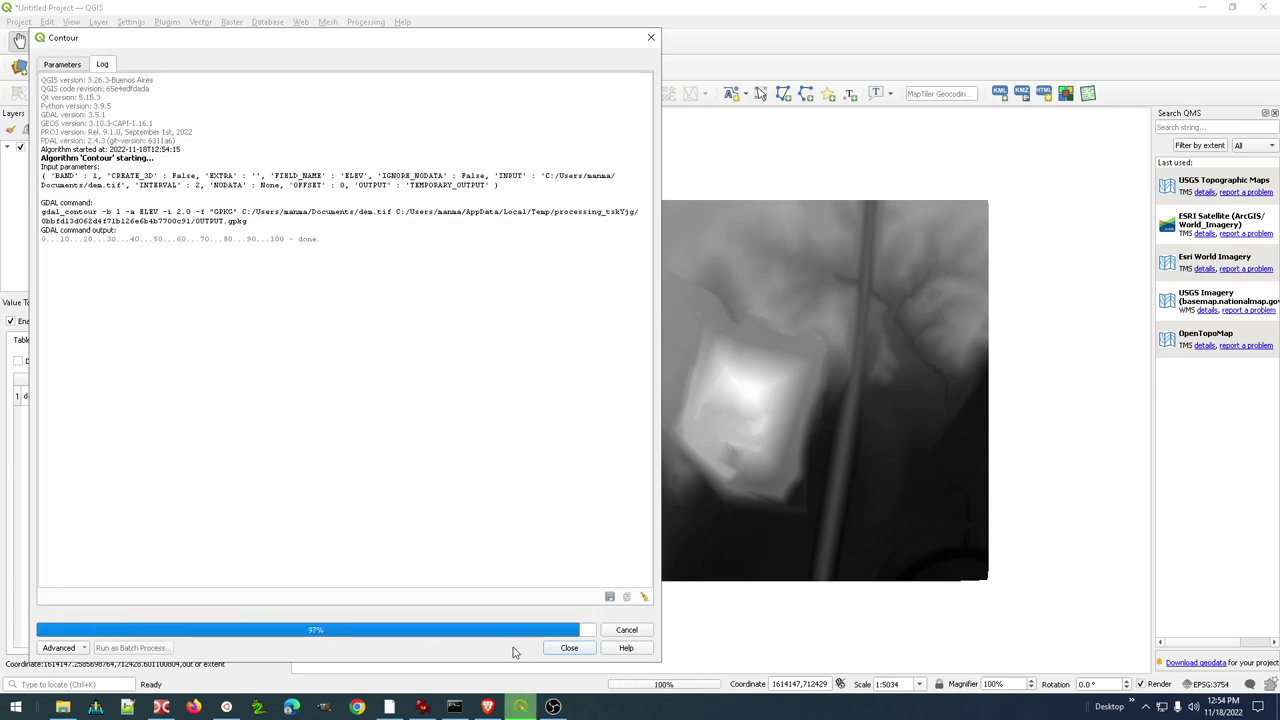
click(569, 648)
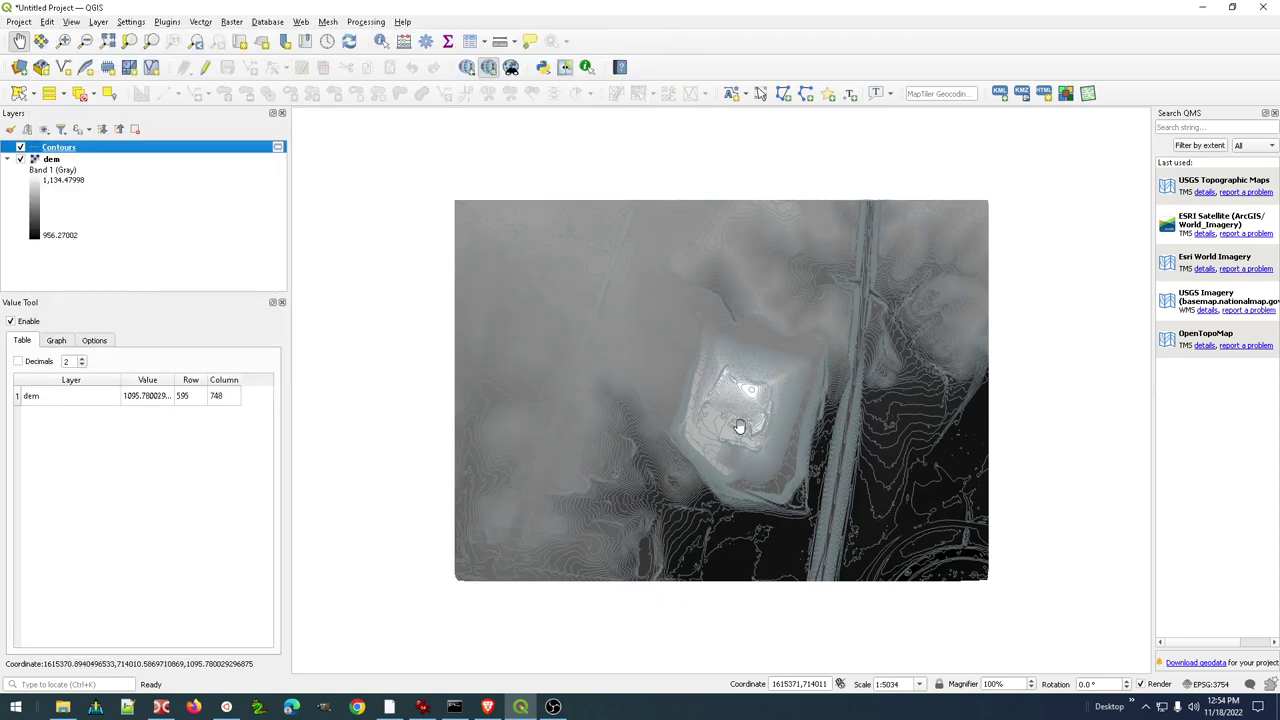
Style the Contours layer with white lines (#ffffff) and a line width of 0.15 millimetres
double_click(70, 150)
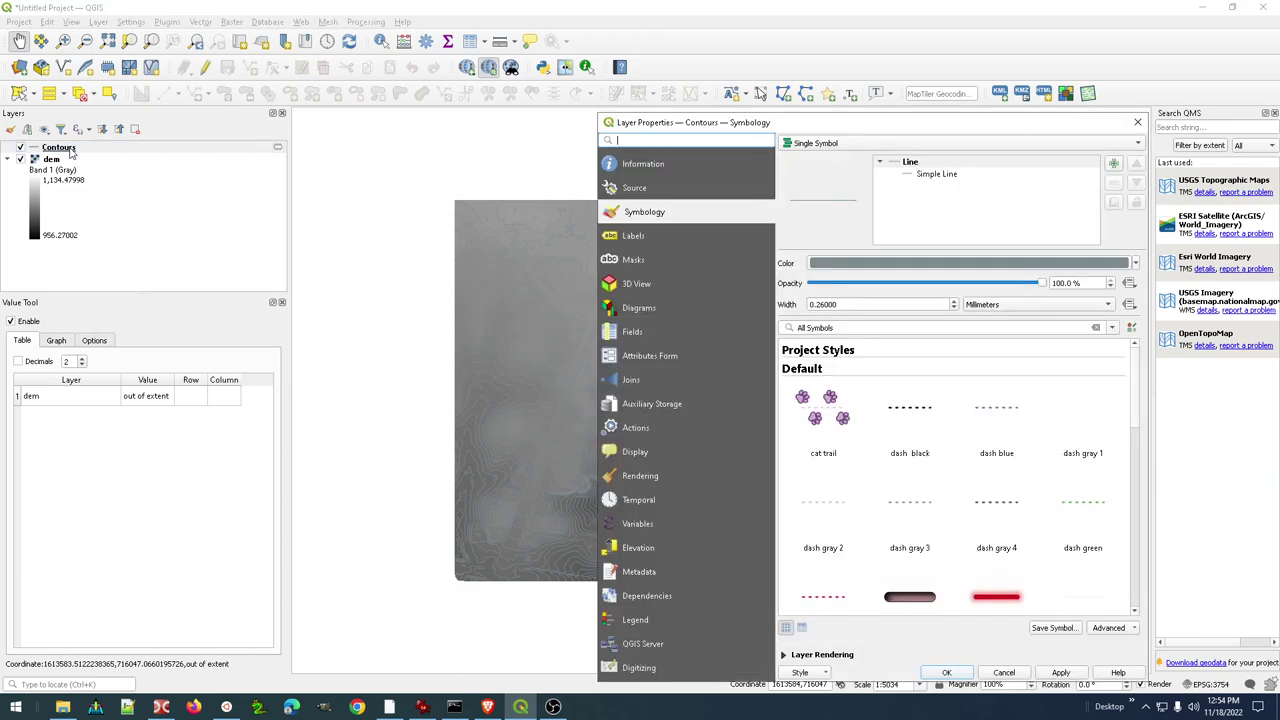
click(920, 266)
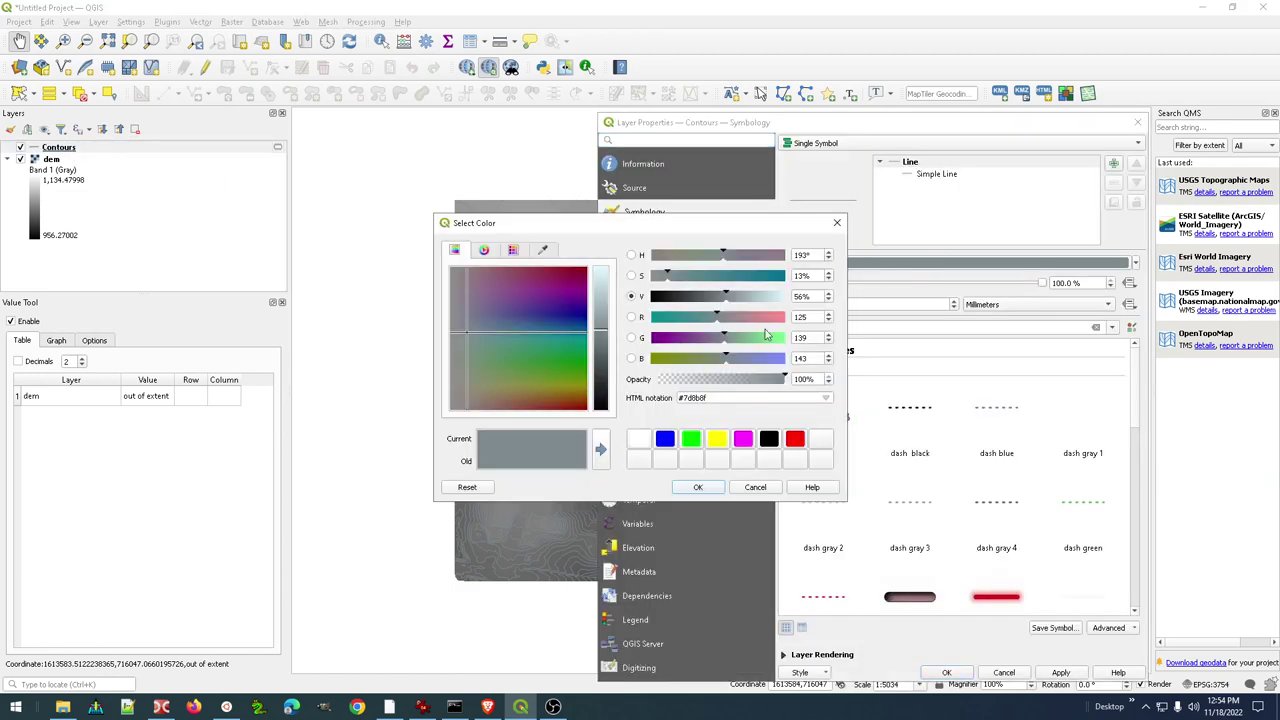
click(639, 440)
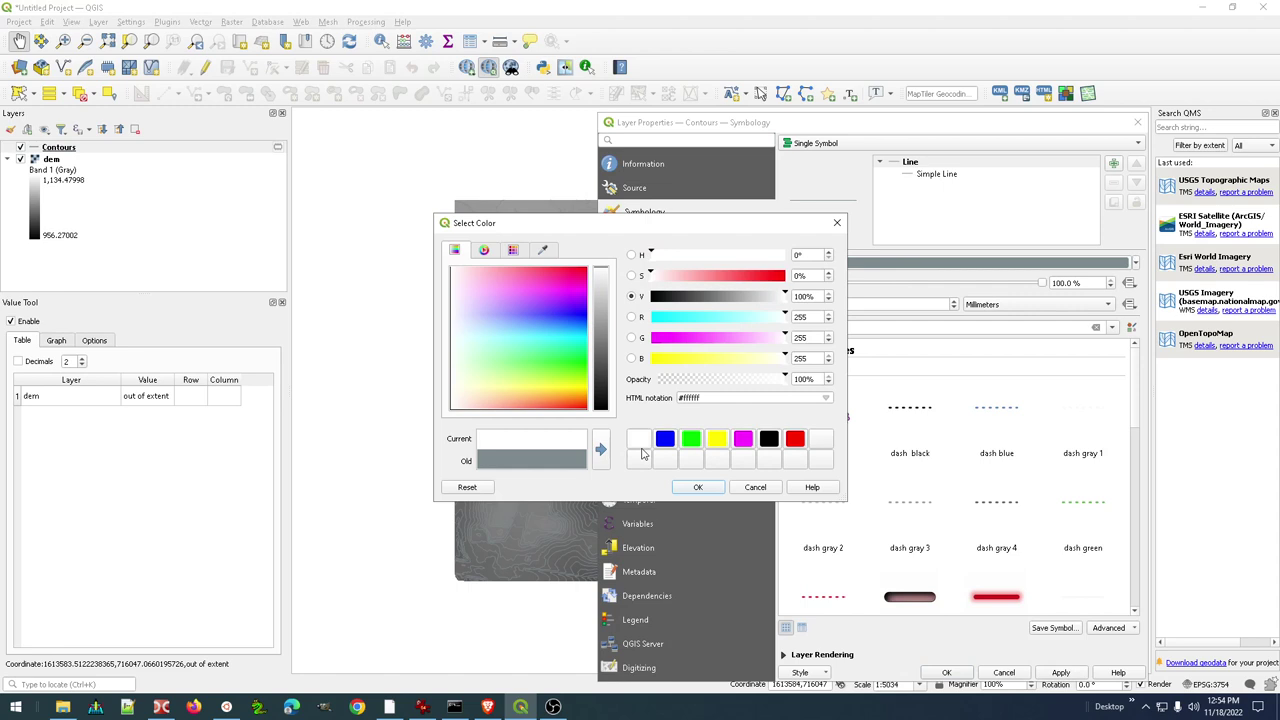
click(698, 487)
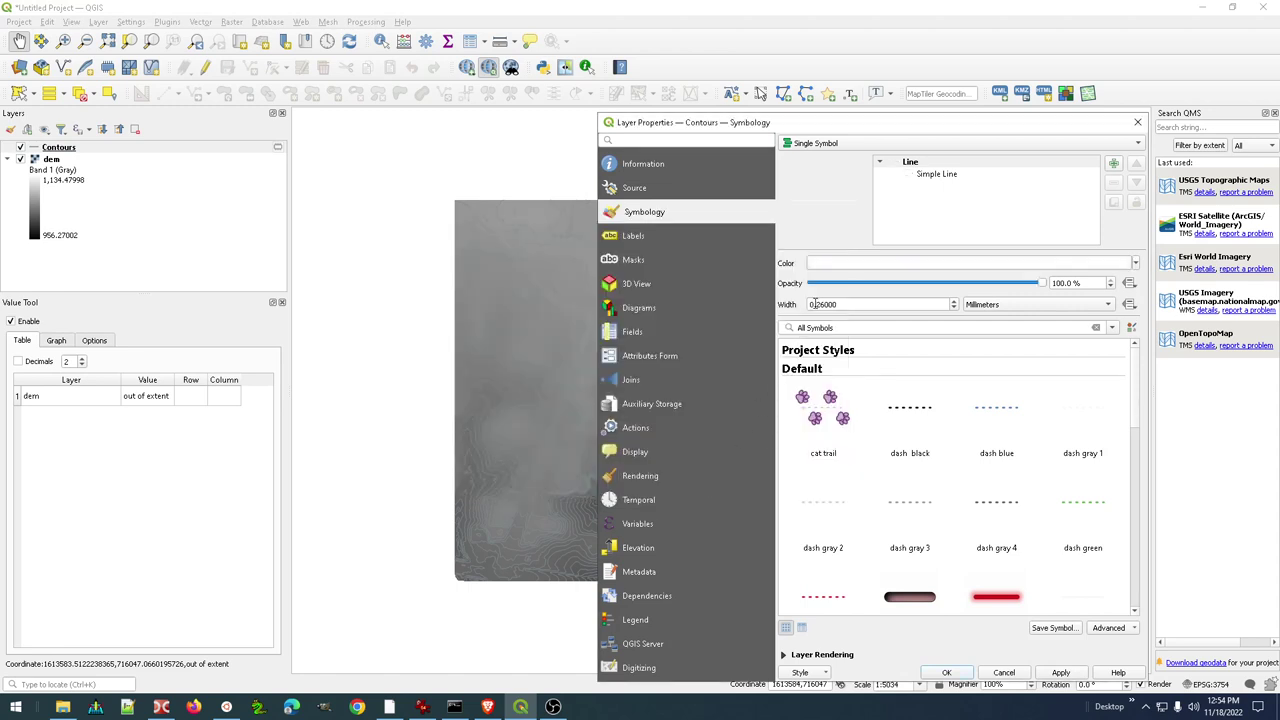
drag(817, 305, 877, 306)
text(15)
key(Tab)
click(948, 673)
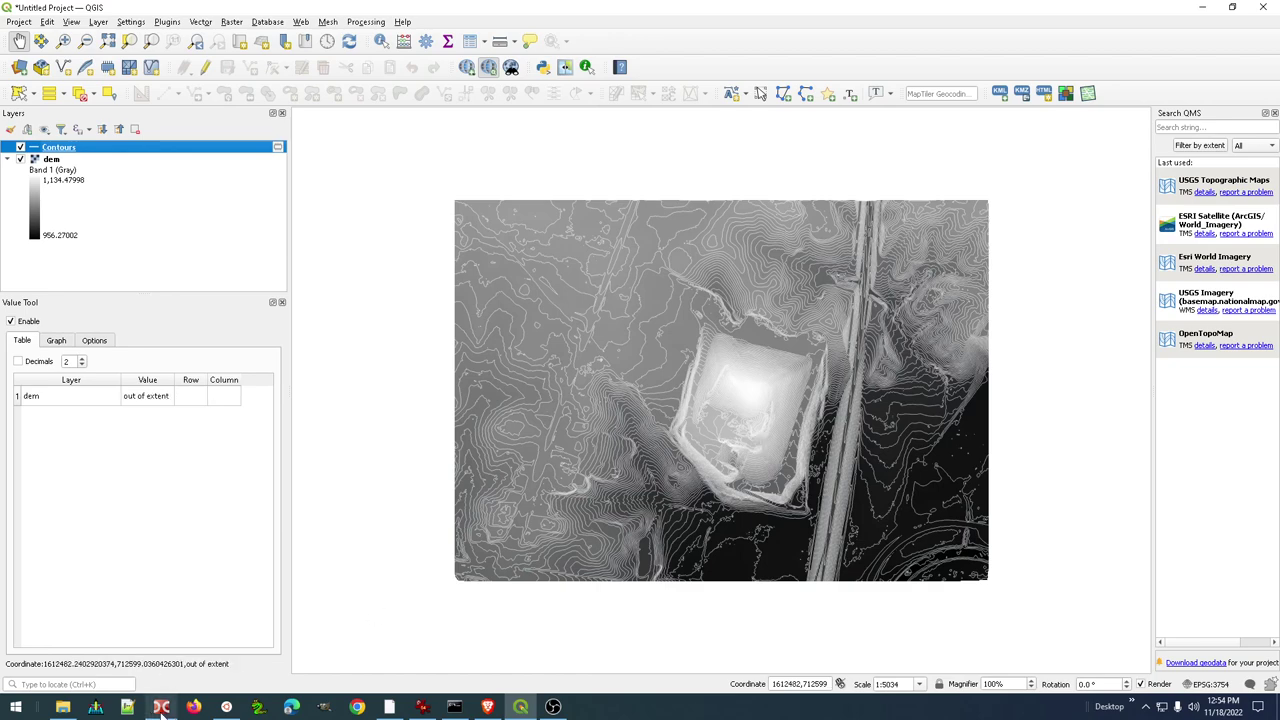
Add the image raster from the Documents folder to the project and collapse the legends of the image and dem layers
click(62, 707)
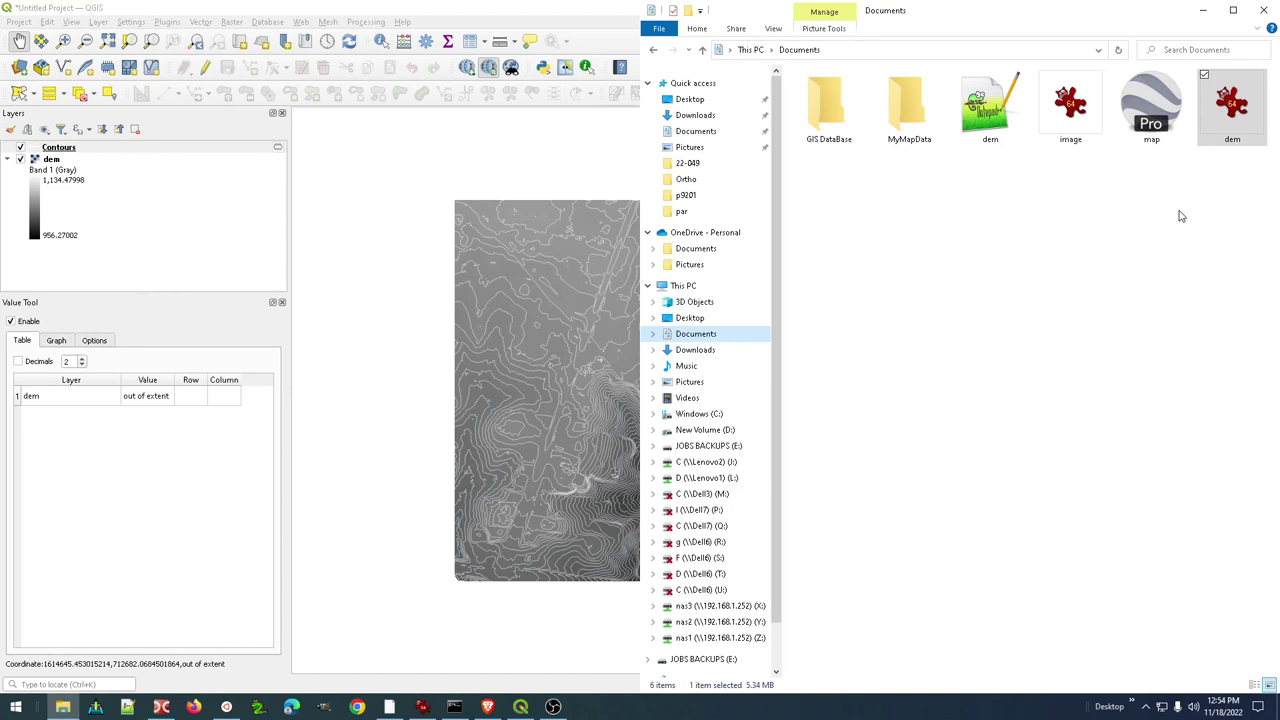
click(1073, 106)
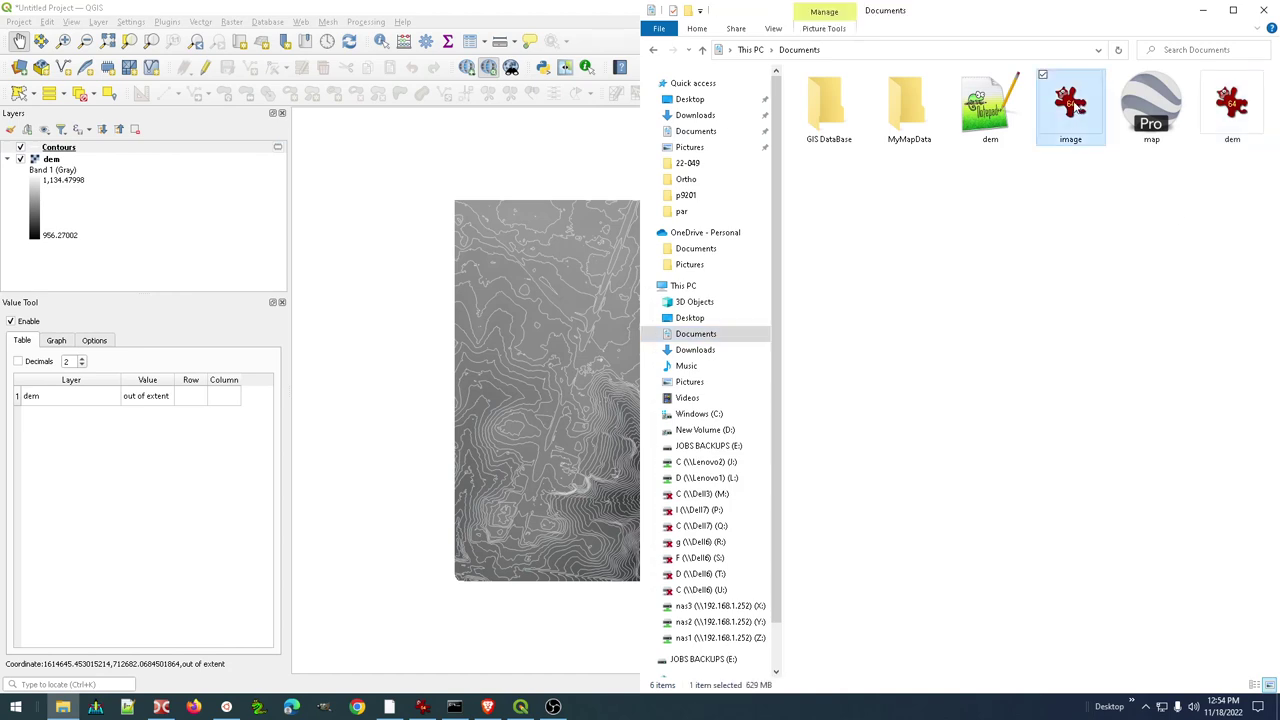
drag(1073, 106, 200, 277)
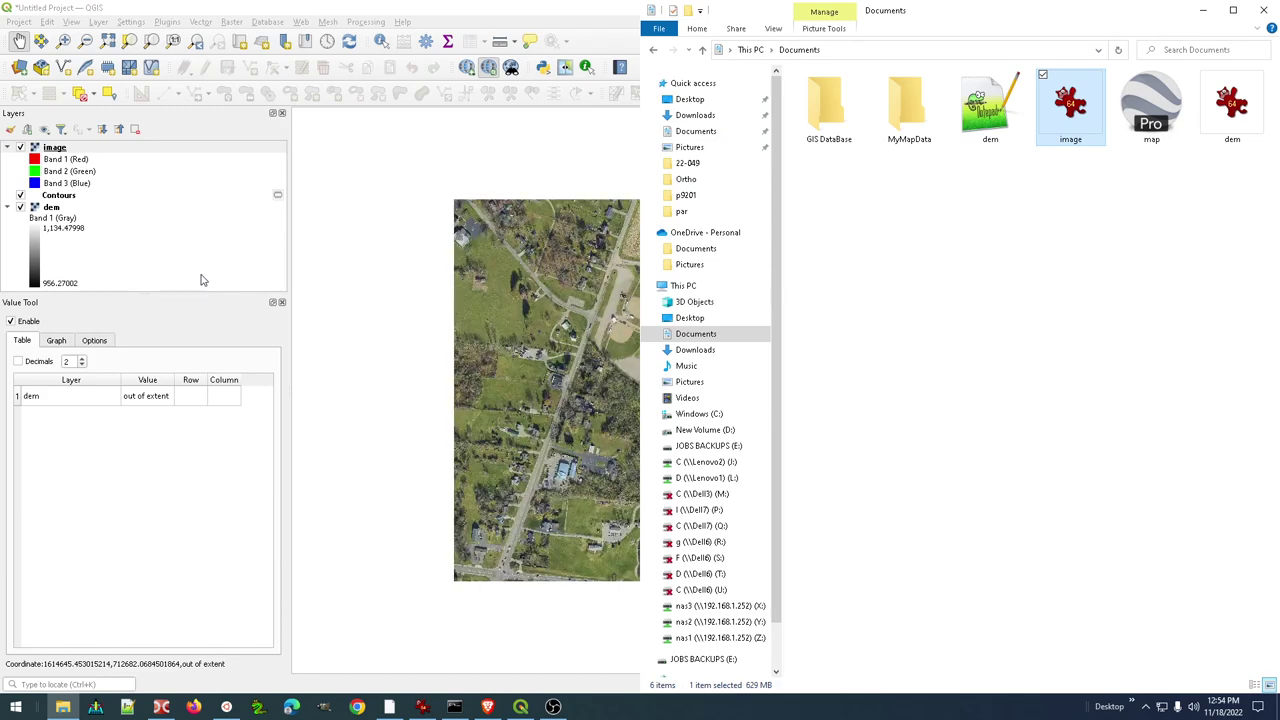
click(8, 149)
click(8, 171)
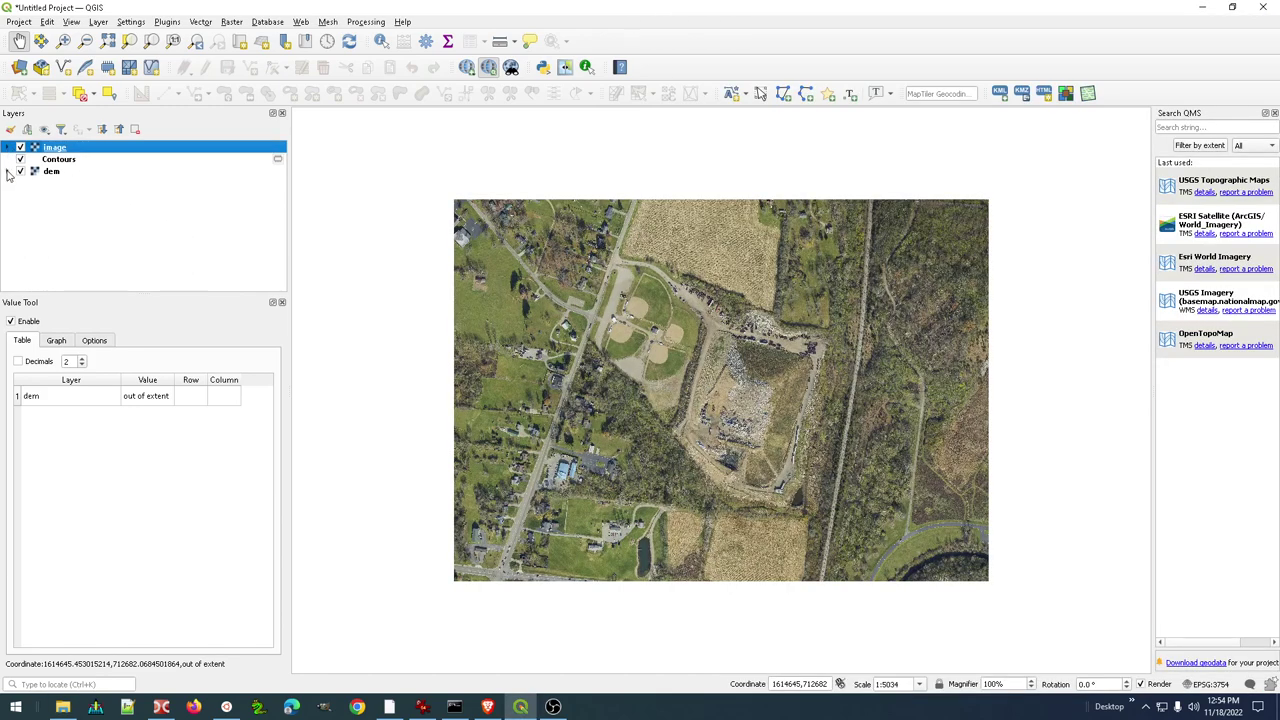
Move the Contours layer above the image layer so the contours overlay the aerial photo
drag(53, 164, 60, 150)
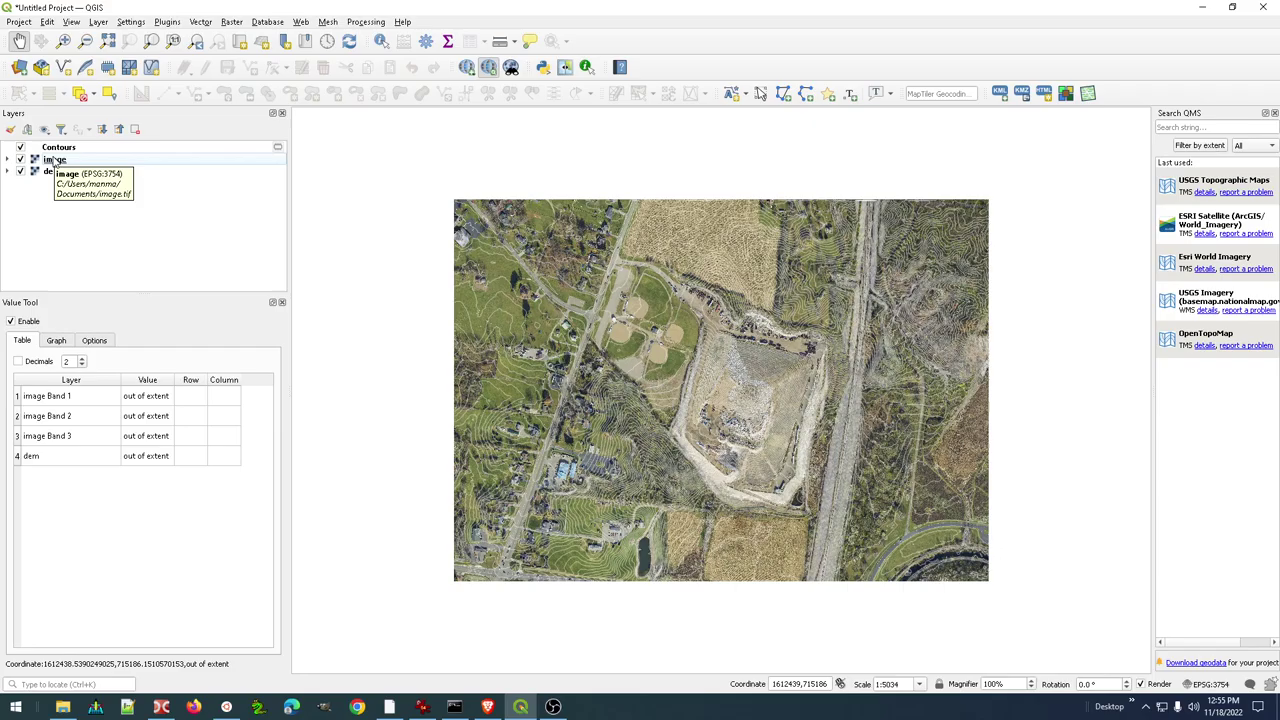
scroll(655, 408, up, 2)
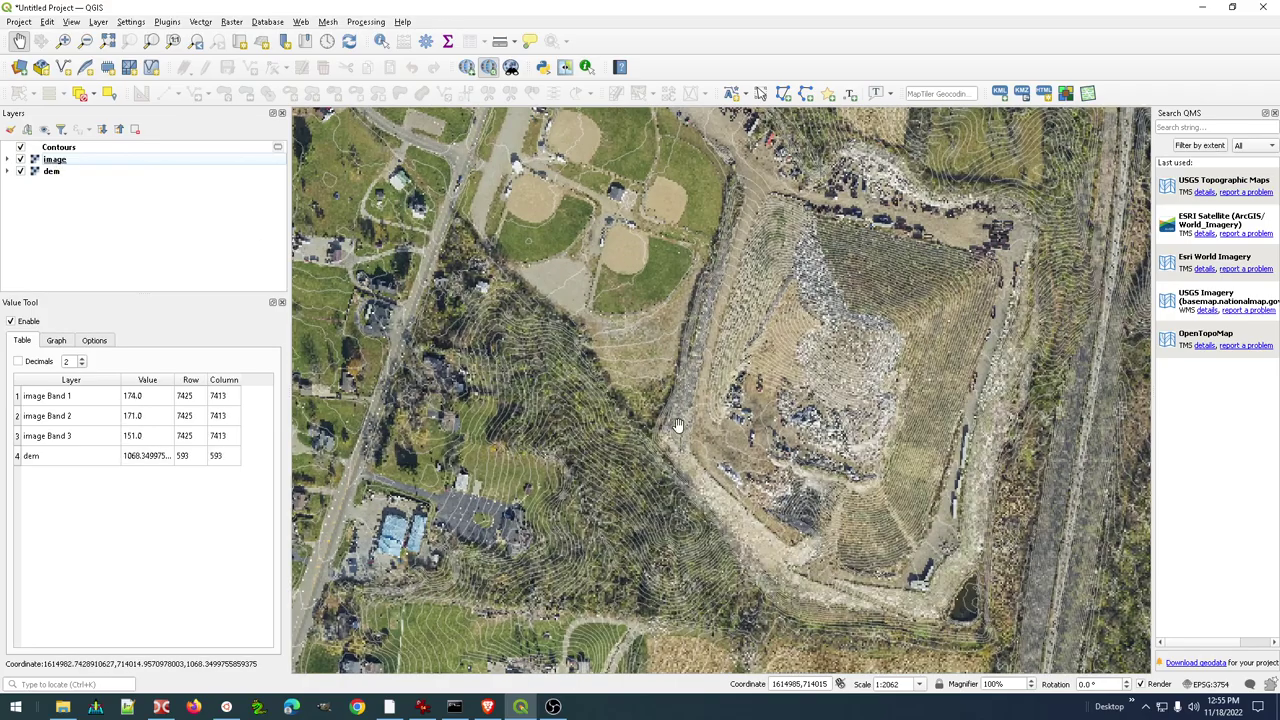
scroll(655, 408, up, 1)
scroll(655, 408, down, 2)
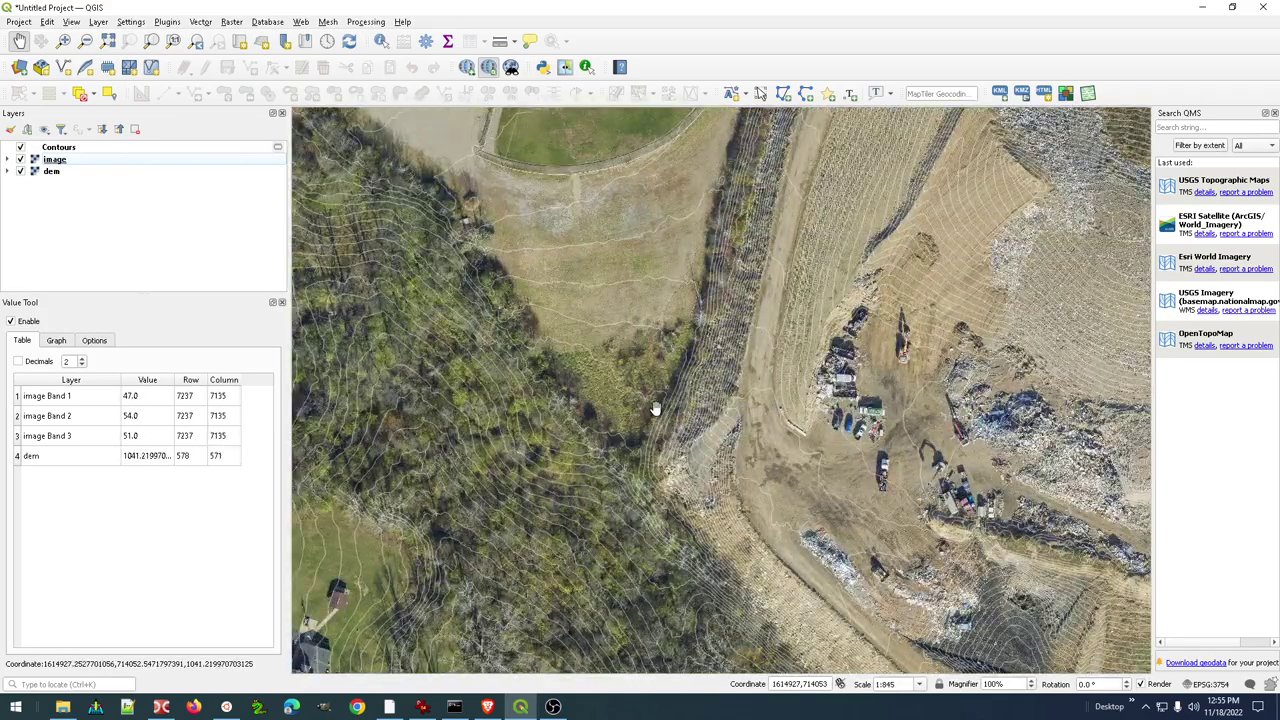
scroll(655, 408, down, 2)
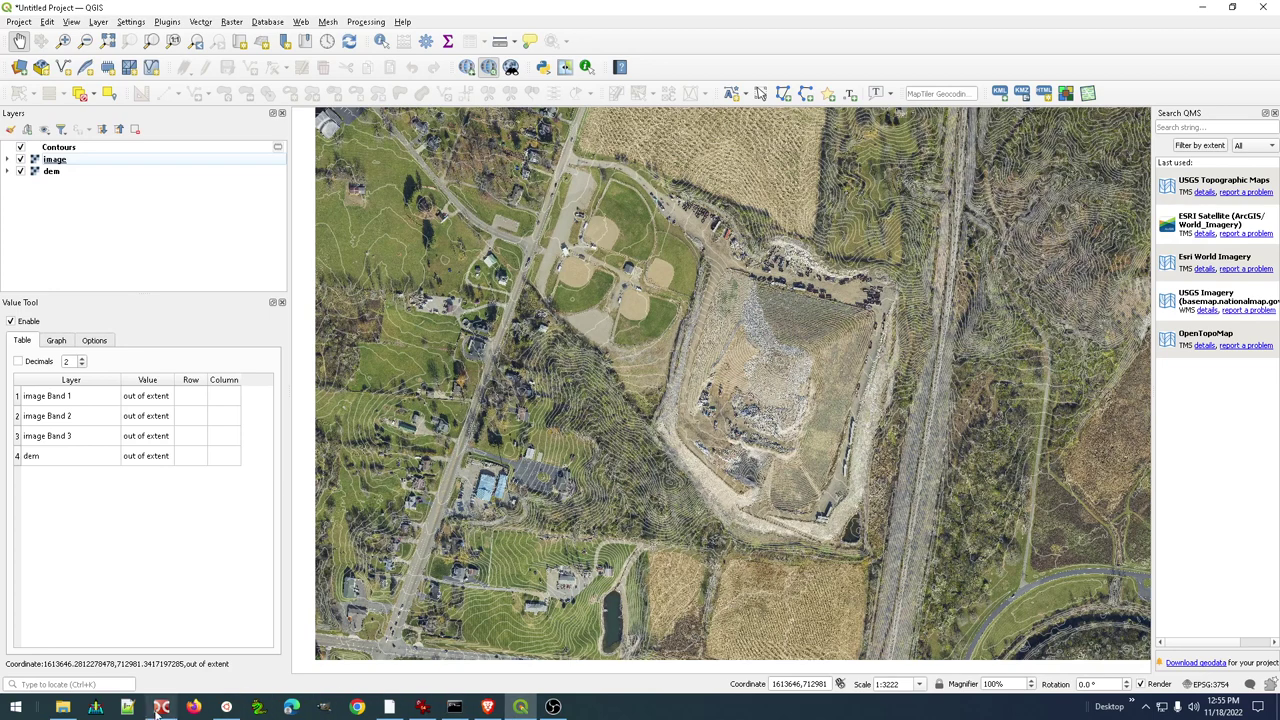
Add all layers of the map KML file from the Documents folder as a group, accepting the preselected coordinate transformation, and collapse the group
click(62, 708)
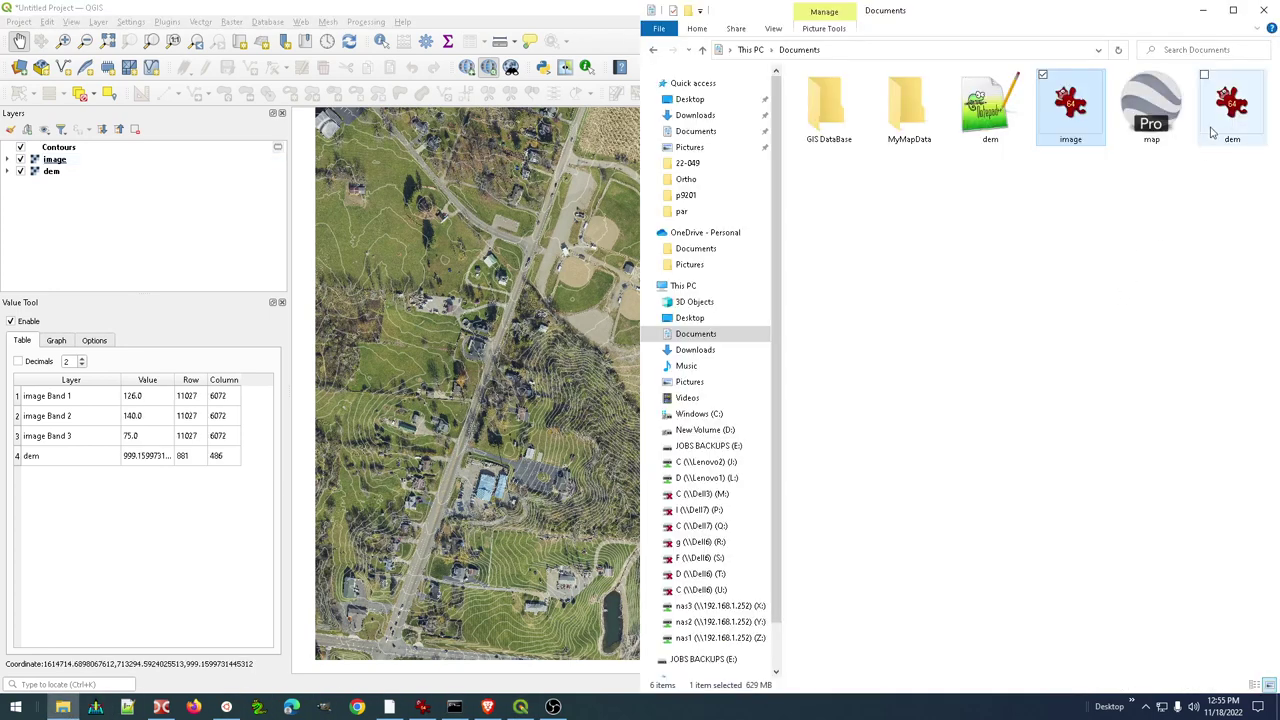
drag(1150, 115, 194, 277)
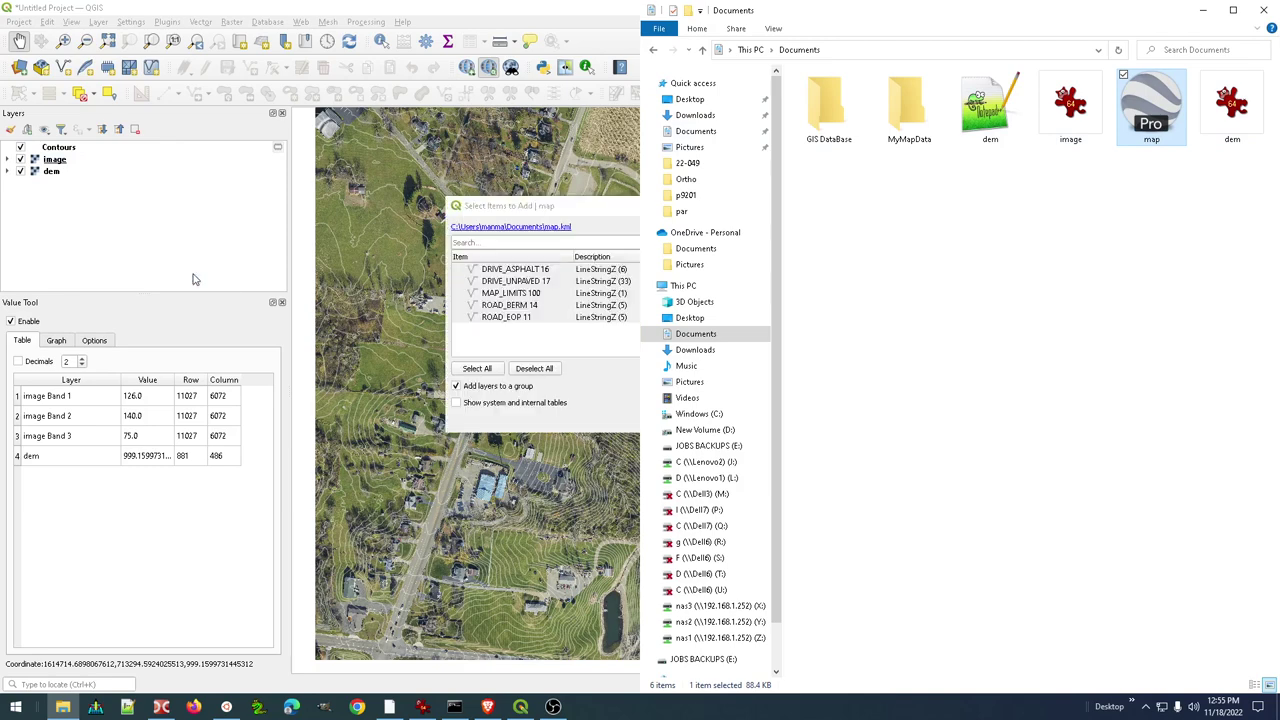
click(593, 397)
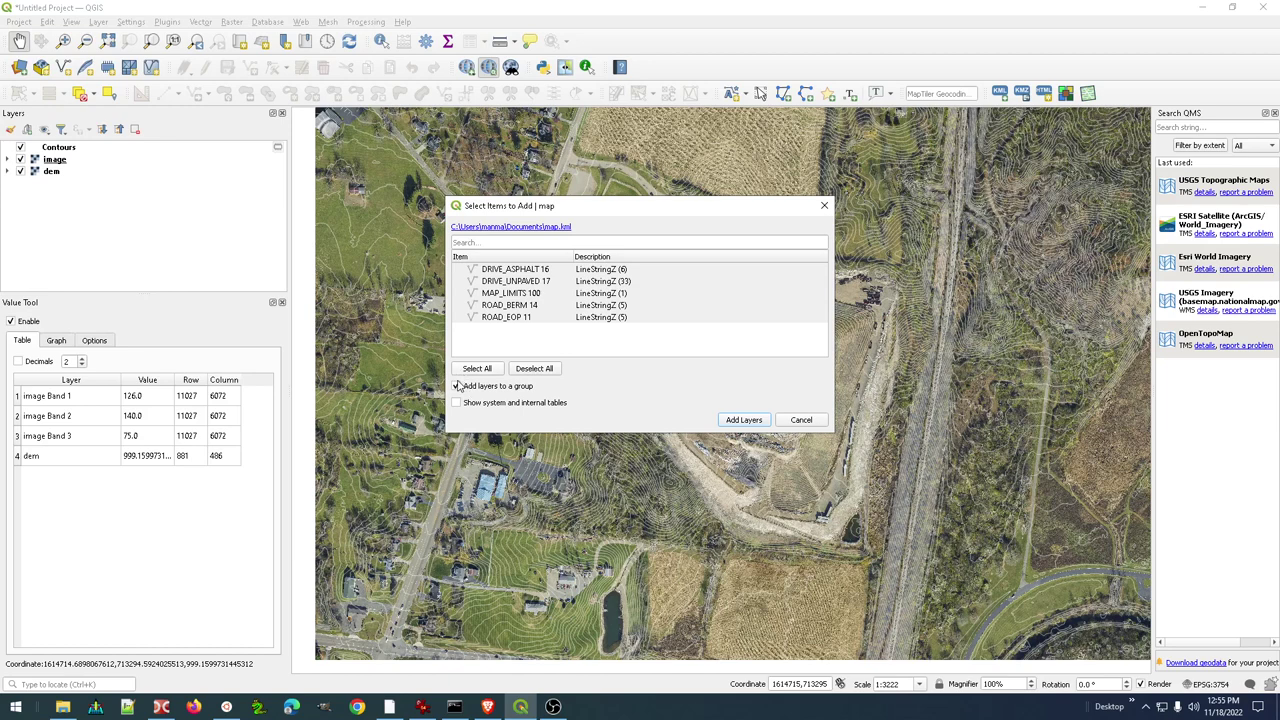
click(745, 419)
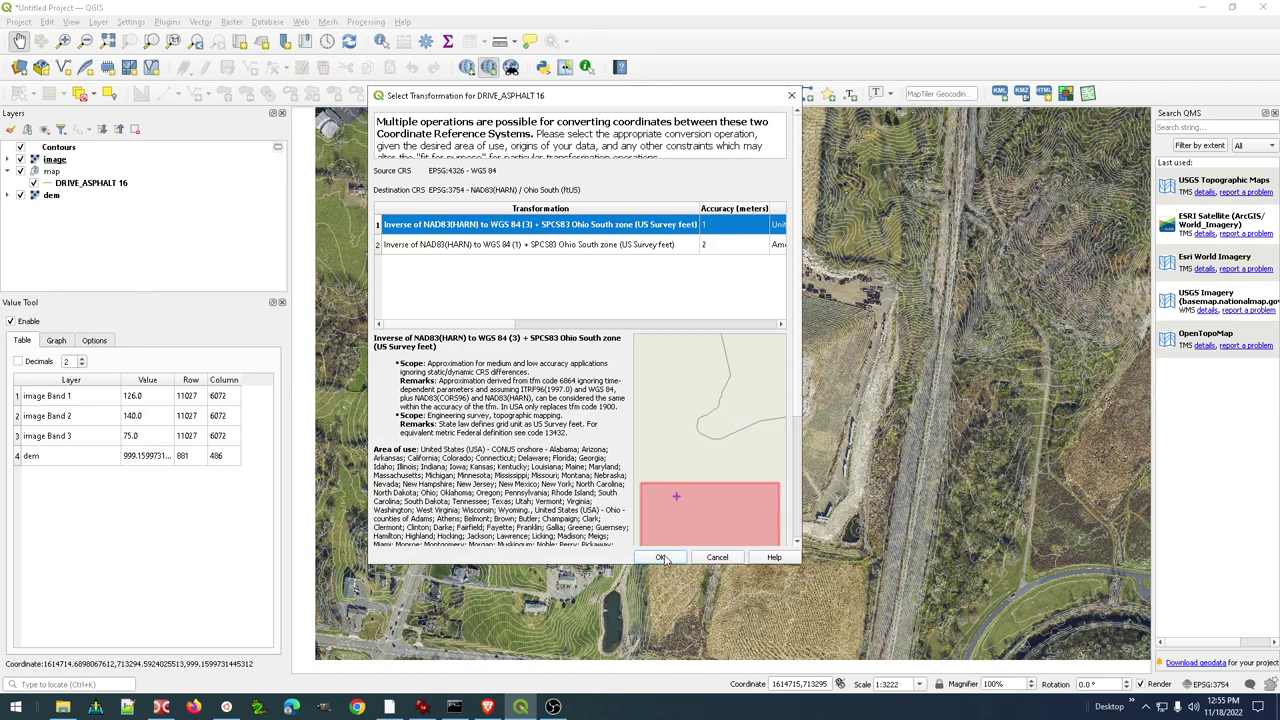
click(660, 557)
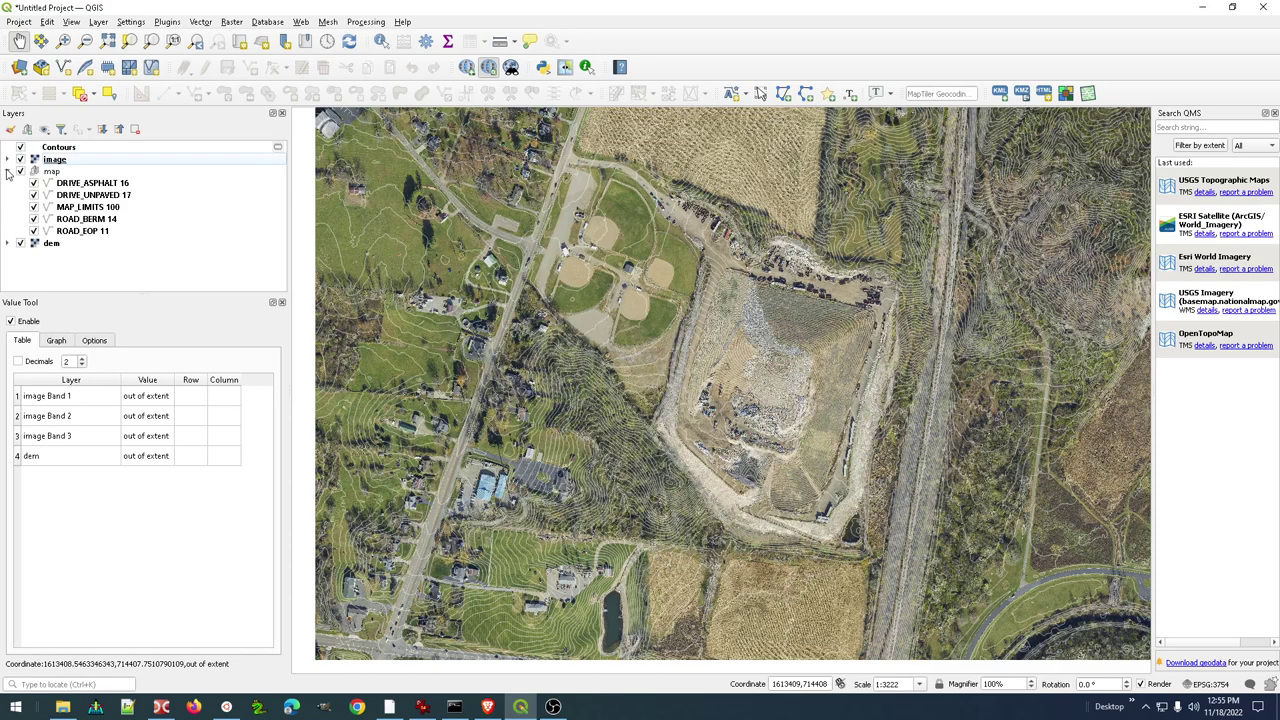
click(8, 172)
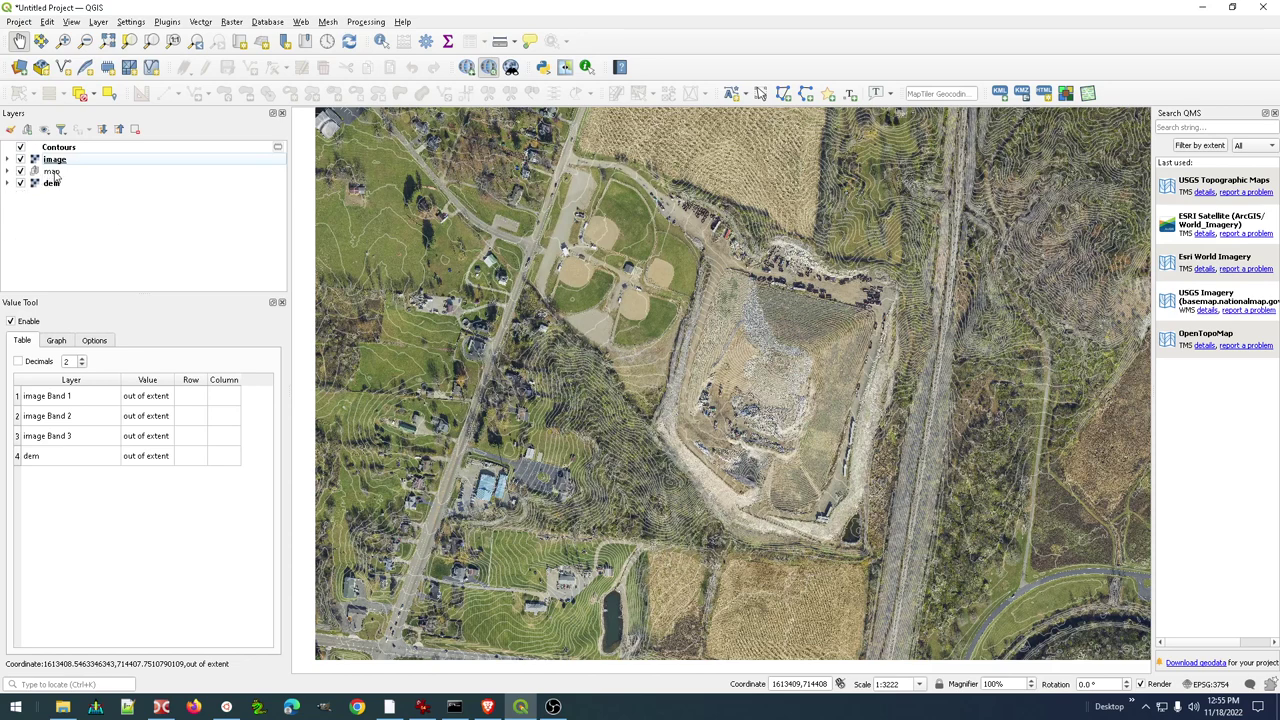
Move the map group above the image layer and toggle its visibility off and on to check the overlay
drag(55, 175, 60, 160)
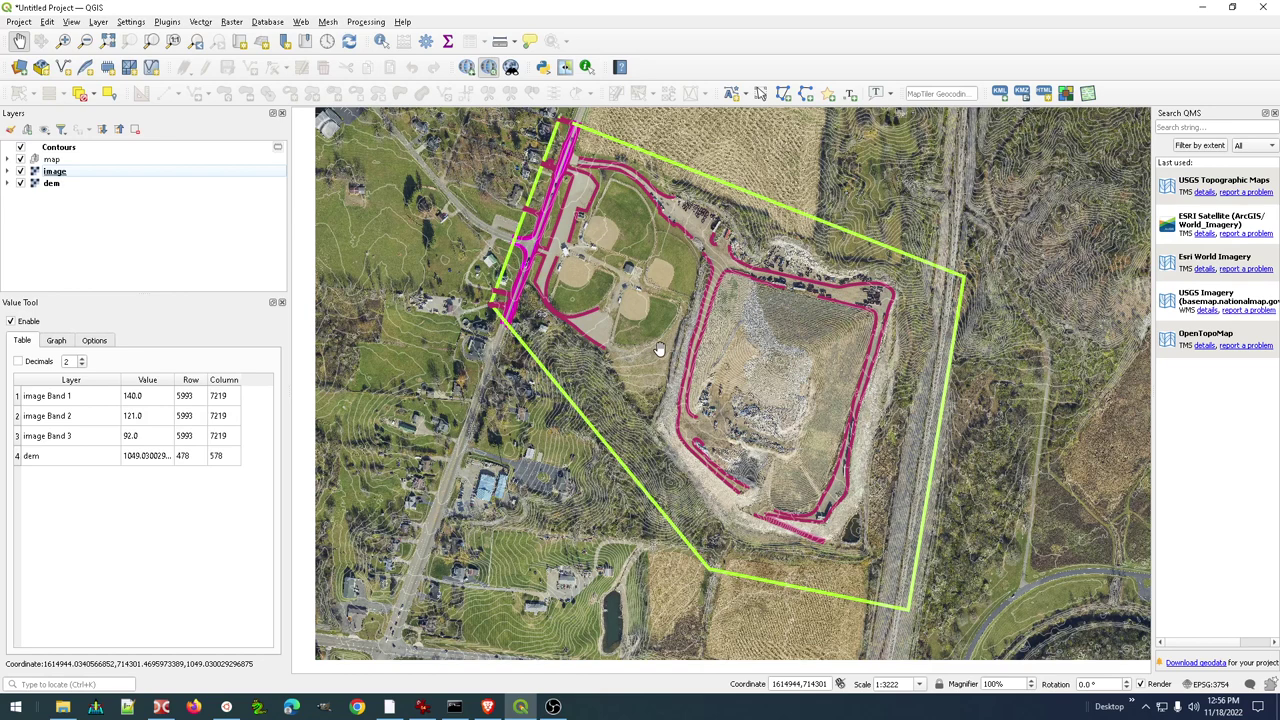
click(20, 159)
click(20, 159)
click(20, 159)
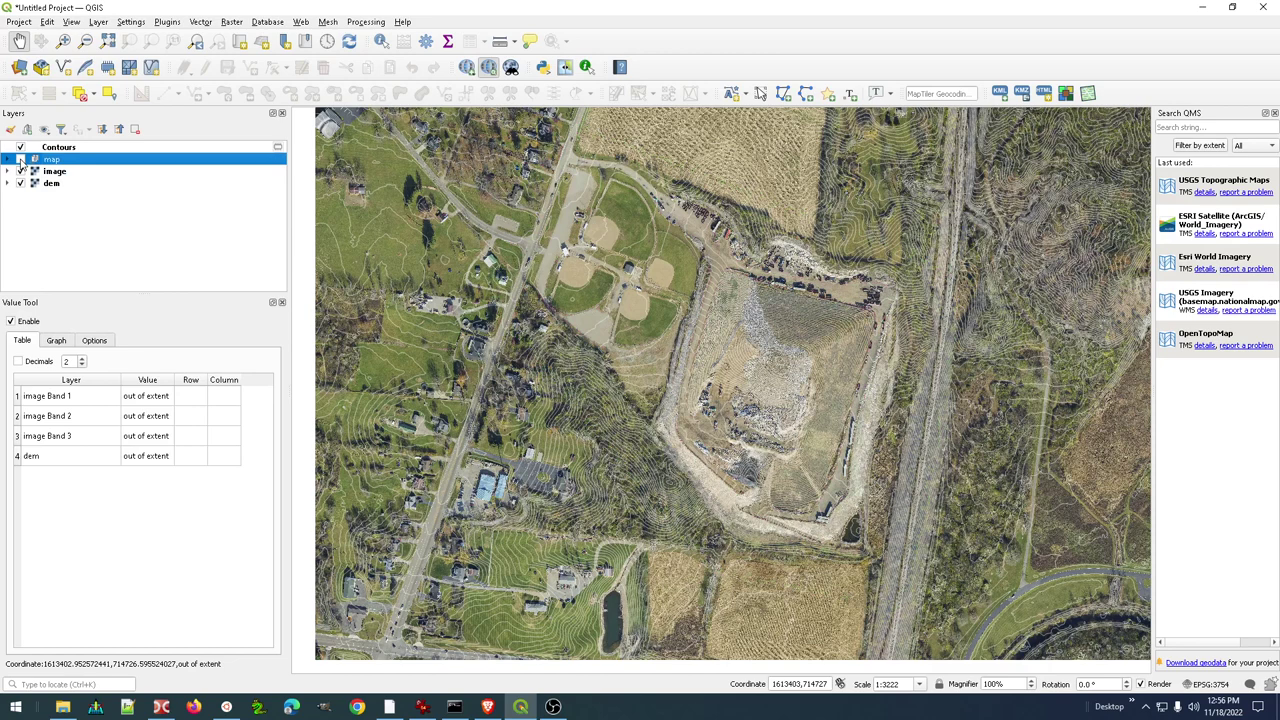
click(20, 159)
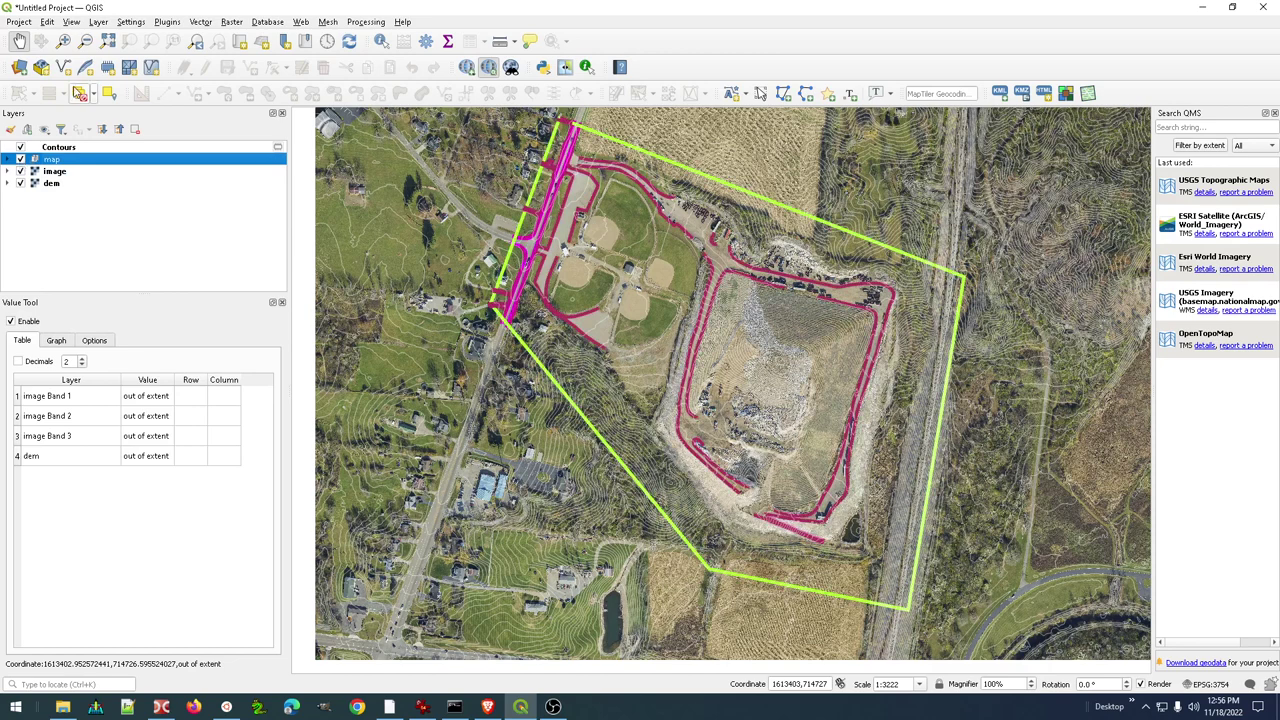
Open an additional 2D map view, enlarge it over the canvas, look through its view settings, and close it
click(72, 22)
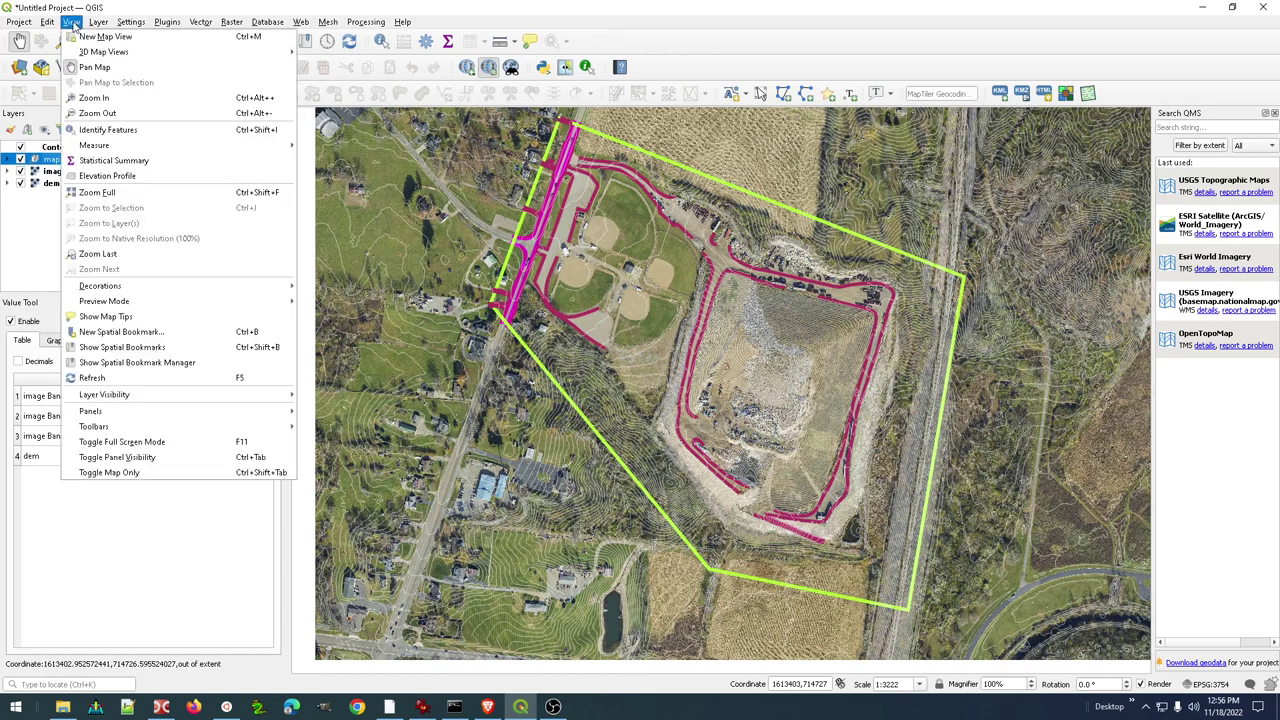
click(115, 37)
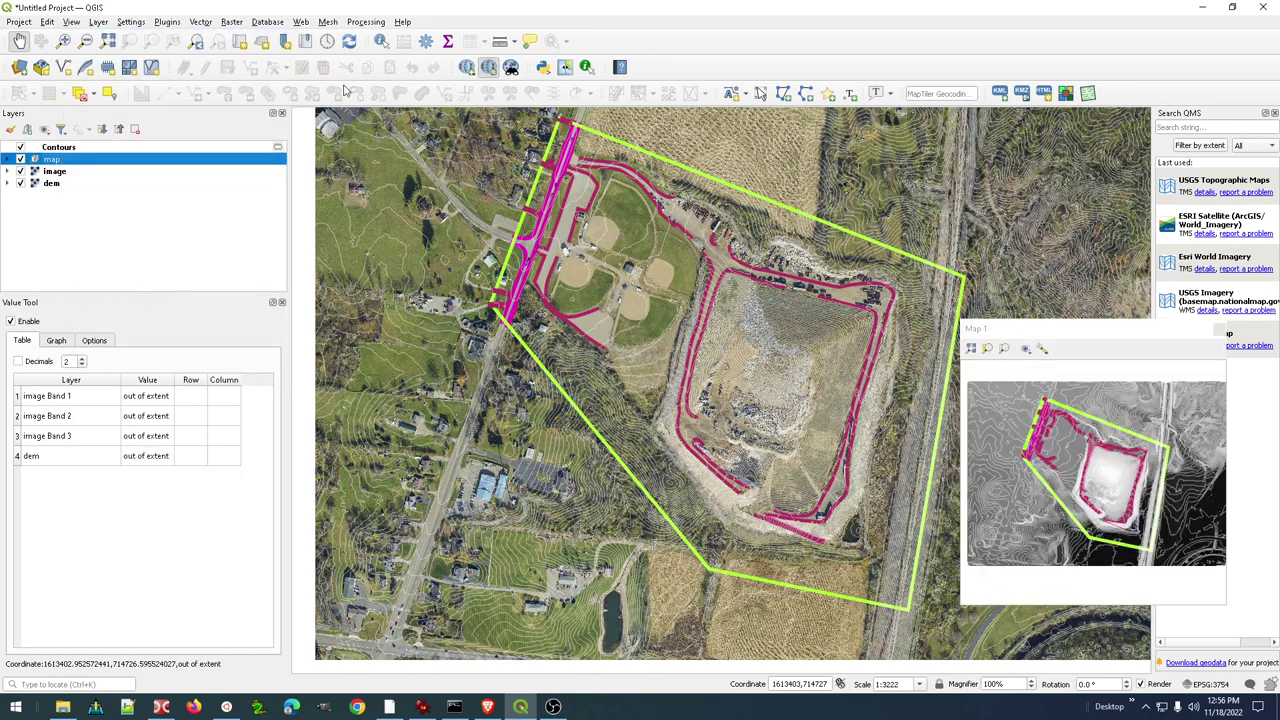
drag(1055, 328, 463, 167)
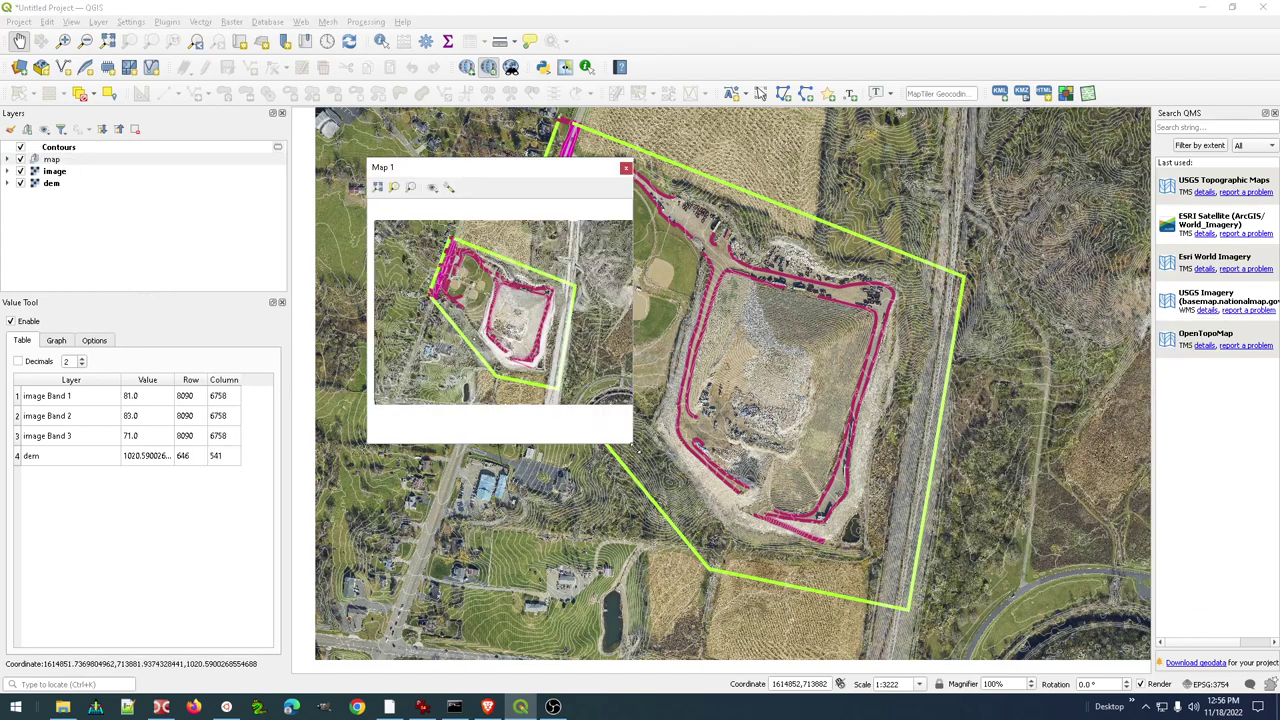
drag(632, 443, 1073, 637)
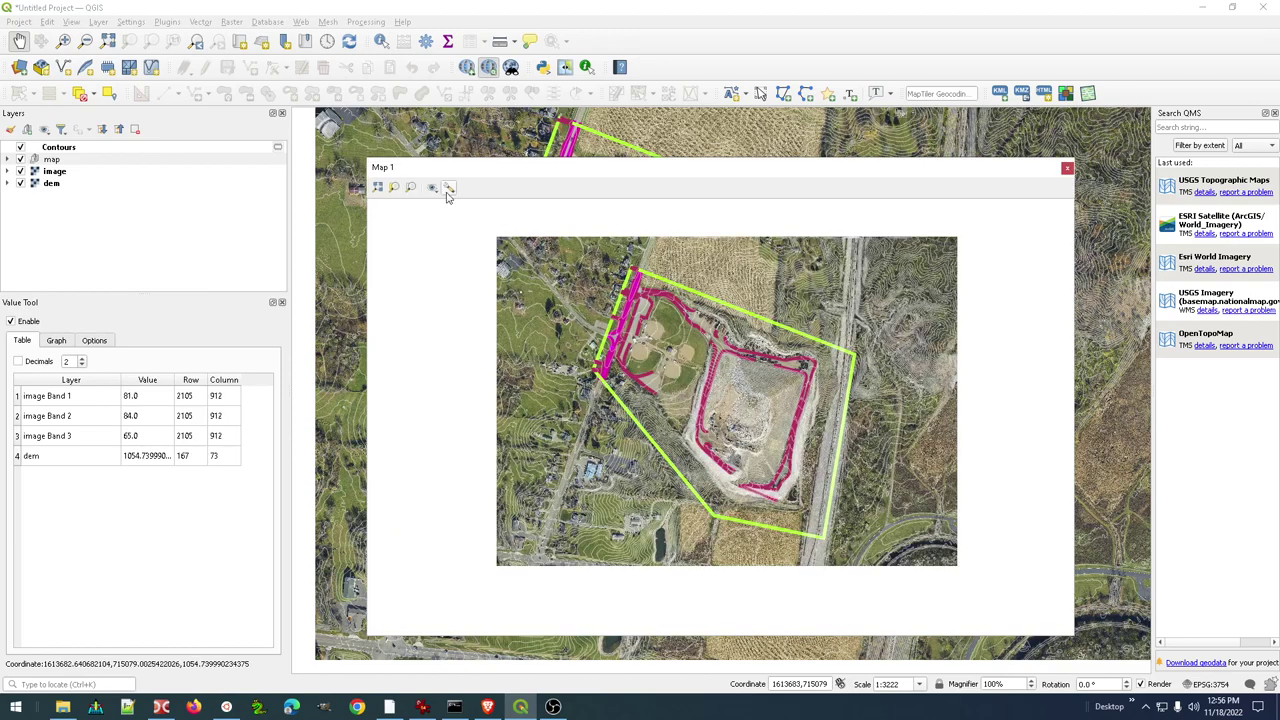
click(449, 188)
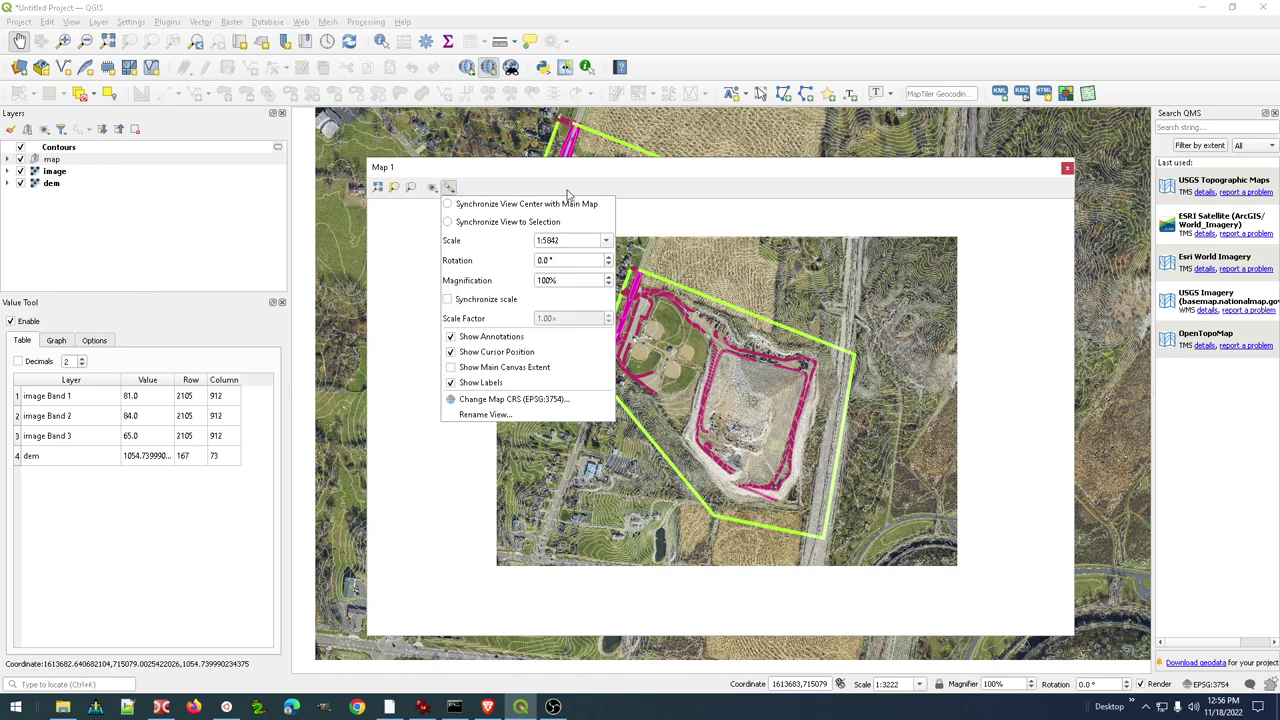
click(667, 176)
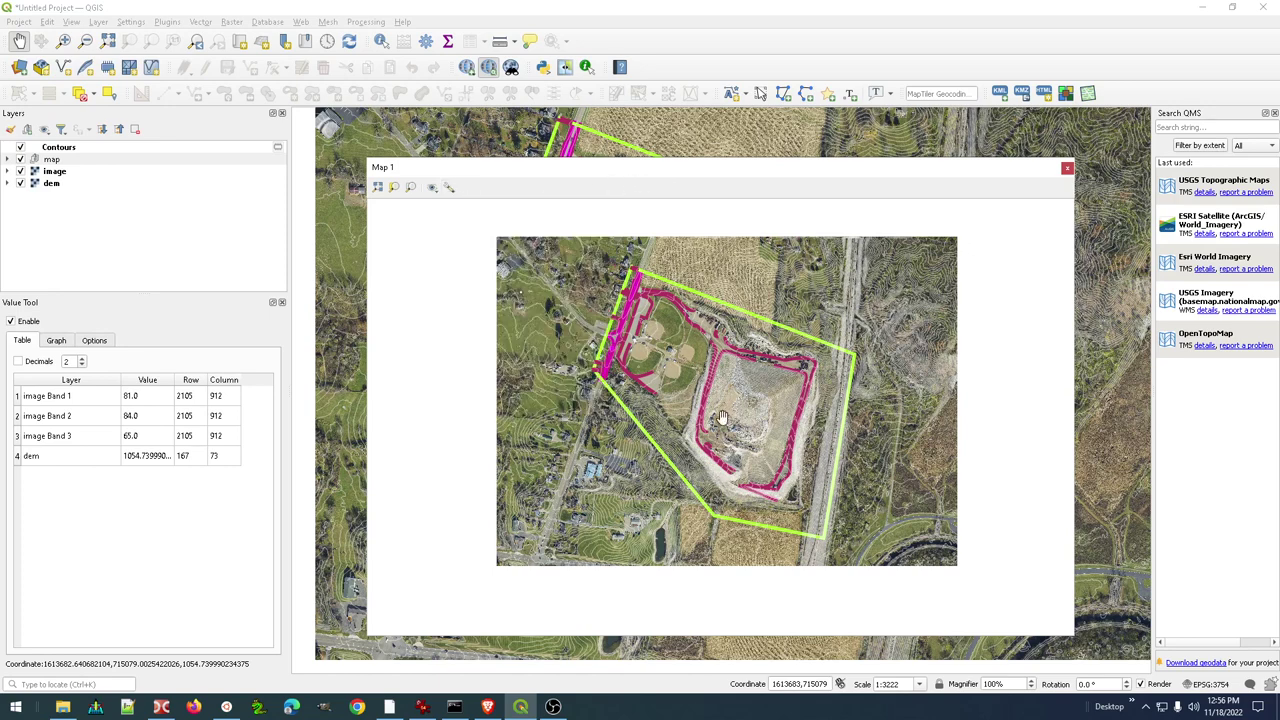
drag(722, 418, 720, 377)
scroll(720, 377, up, 2)
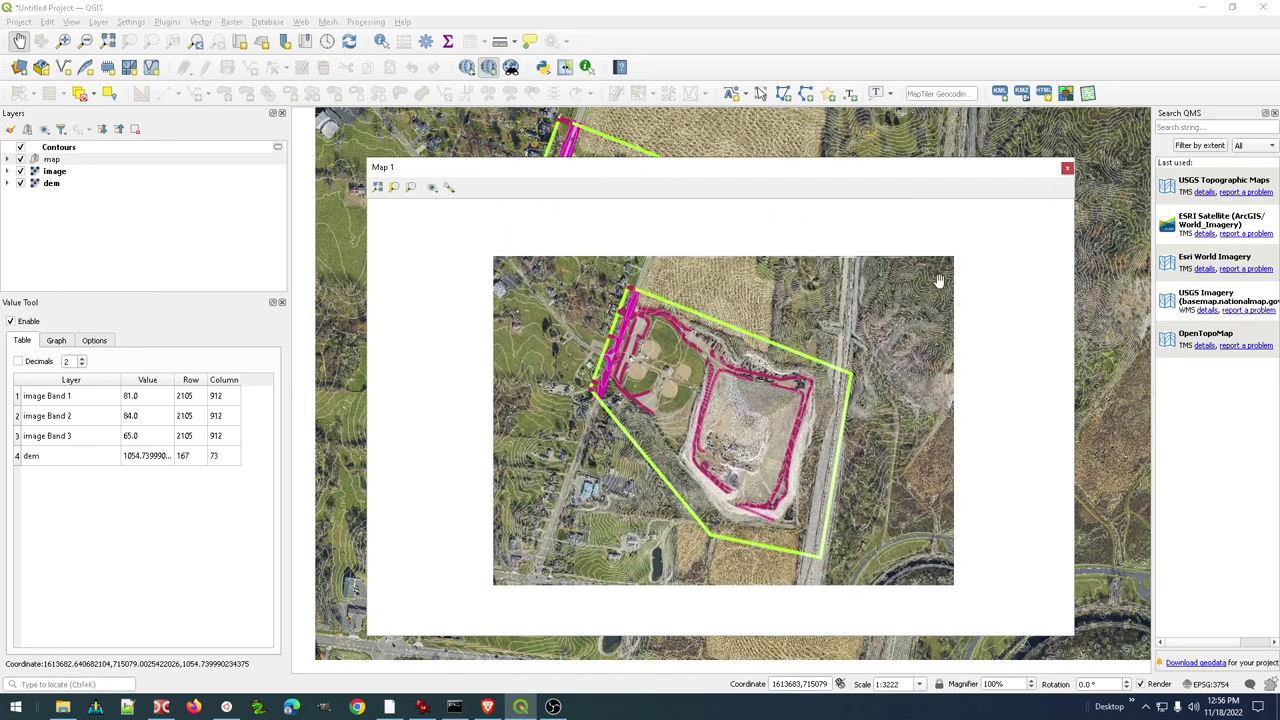
click(1067, 167)
Create a new 3D map view and arrange it as an enlarged floating window over the main map canvas
click(71, 22)
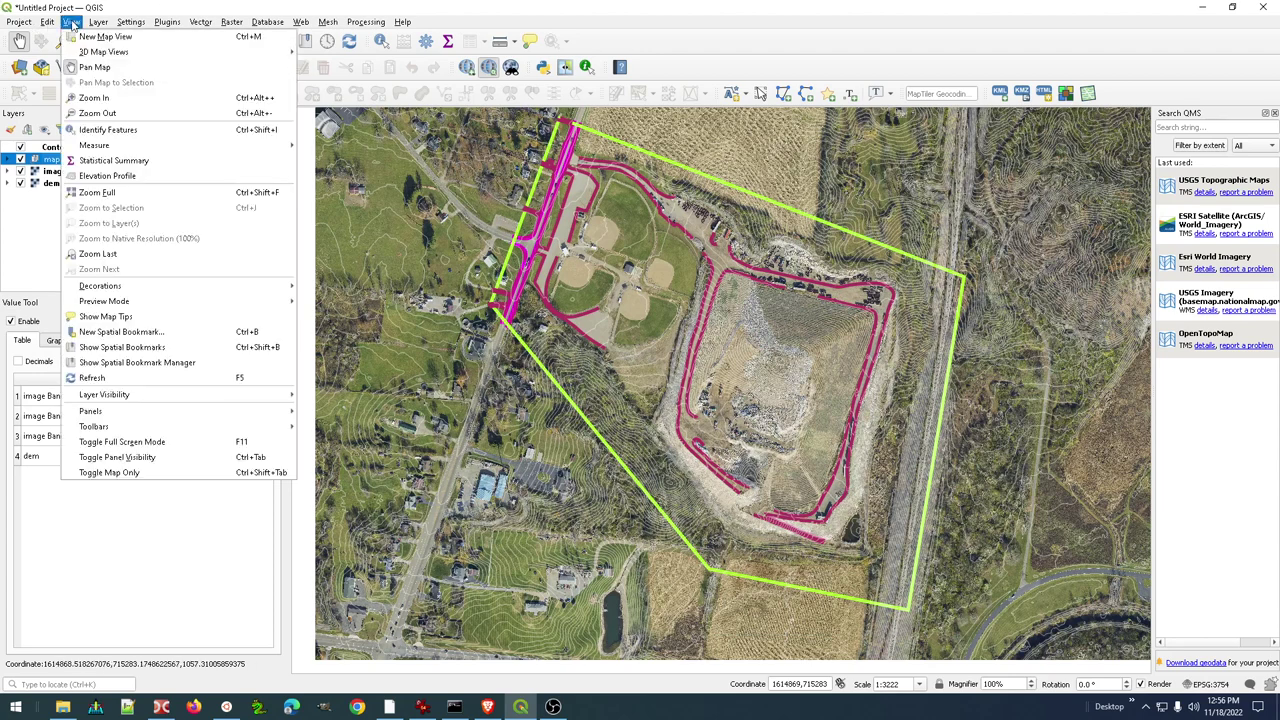
mouse_move(110, 52)
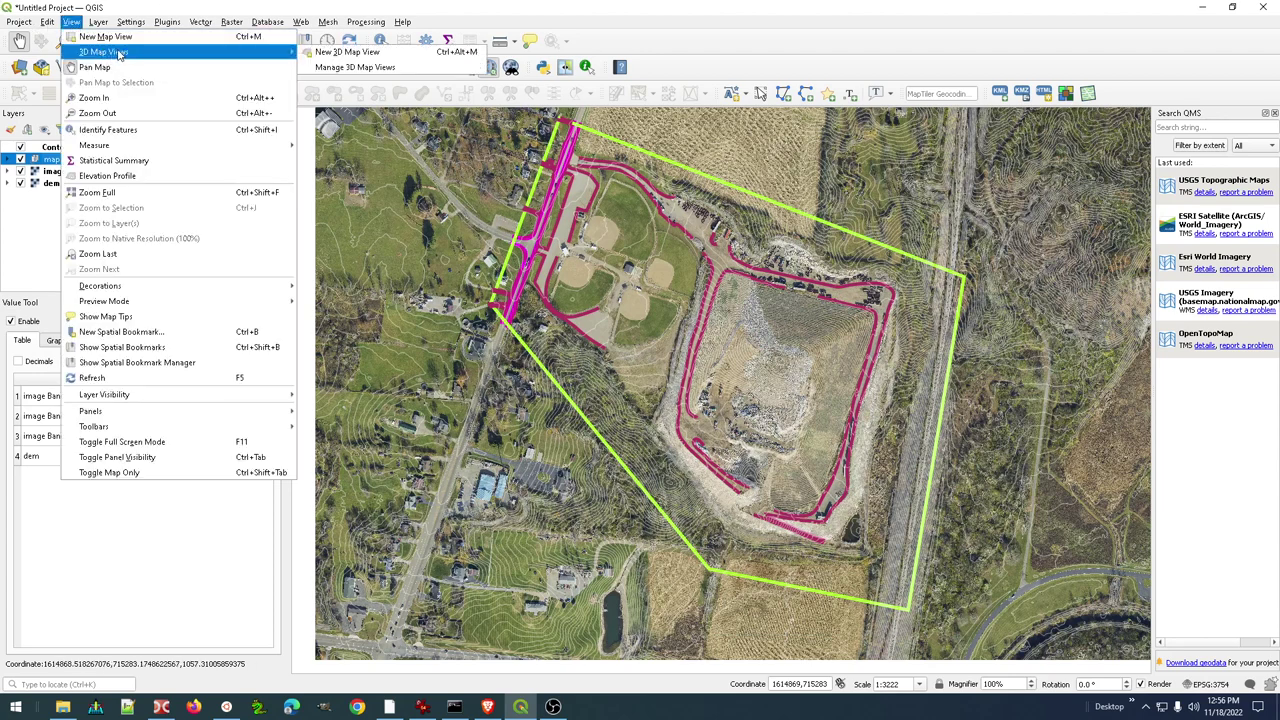
click(359, 55)
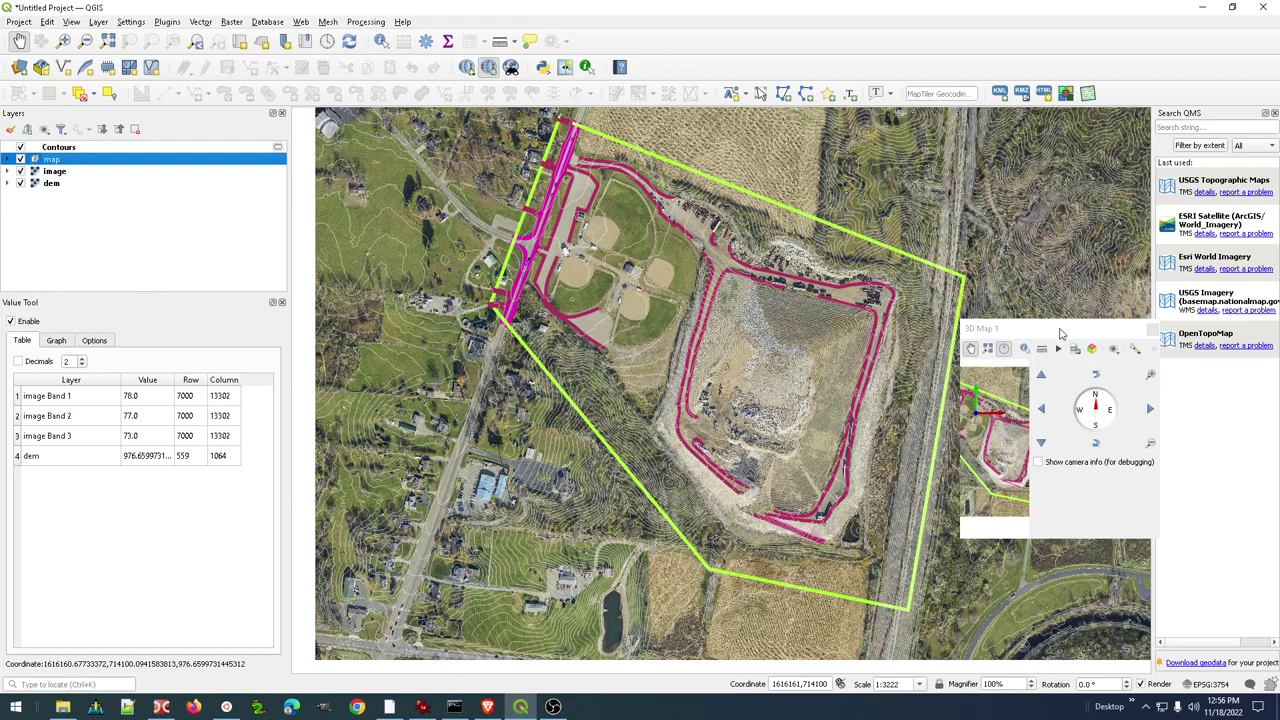
drag(1040, 328, 425, 163)
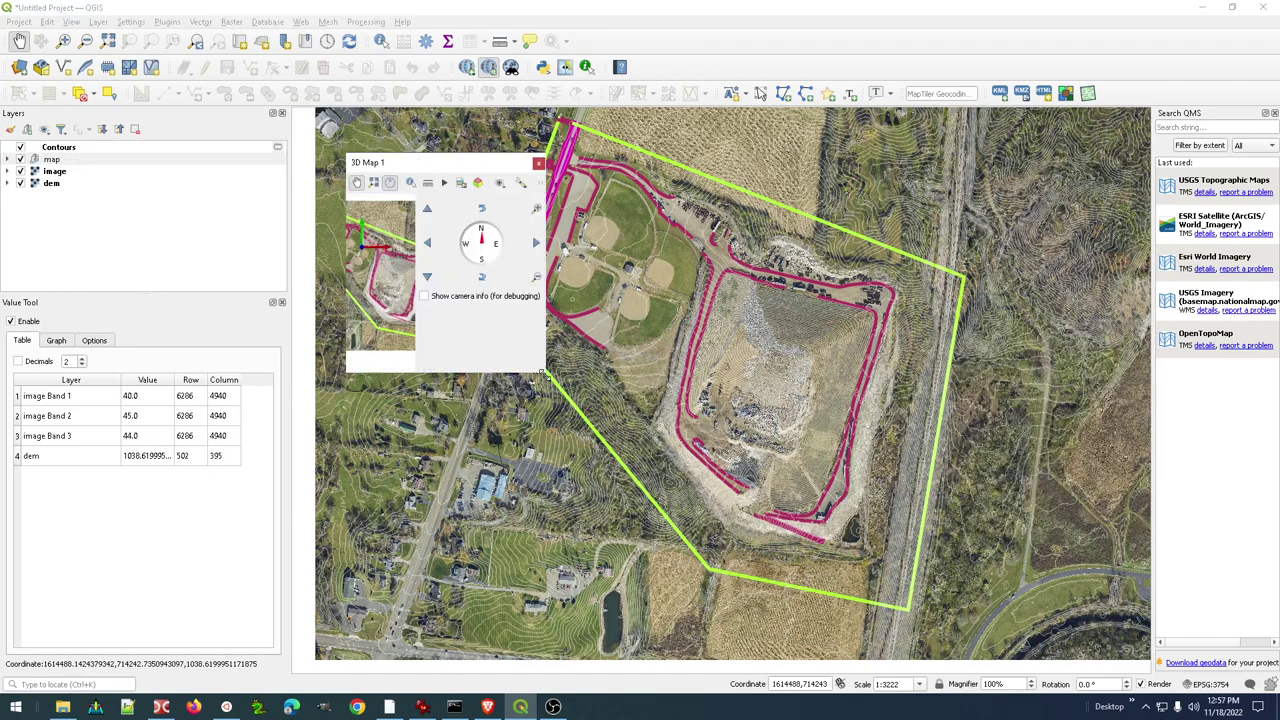
drag(548, 376, 1114, 652)
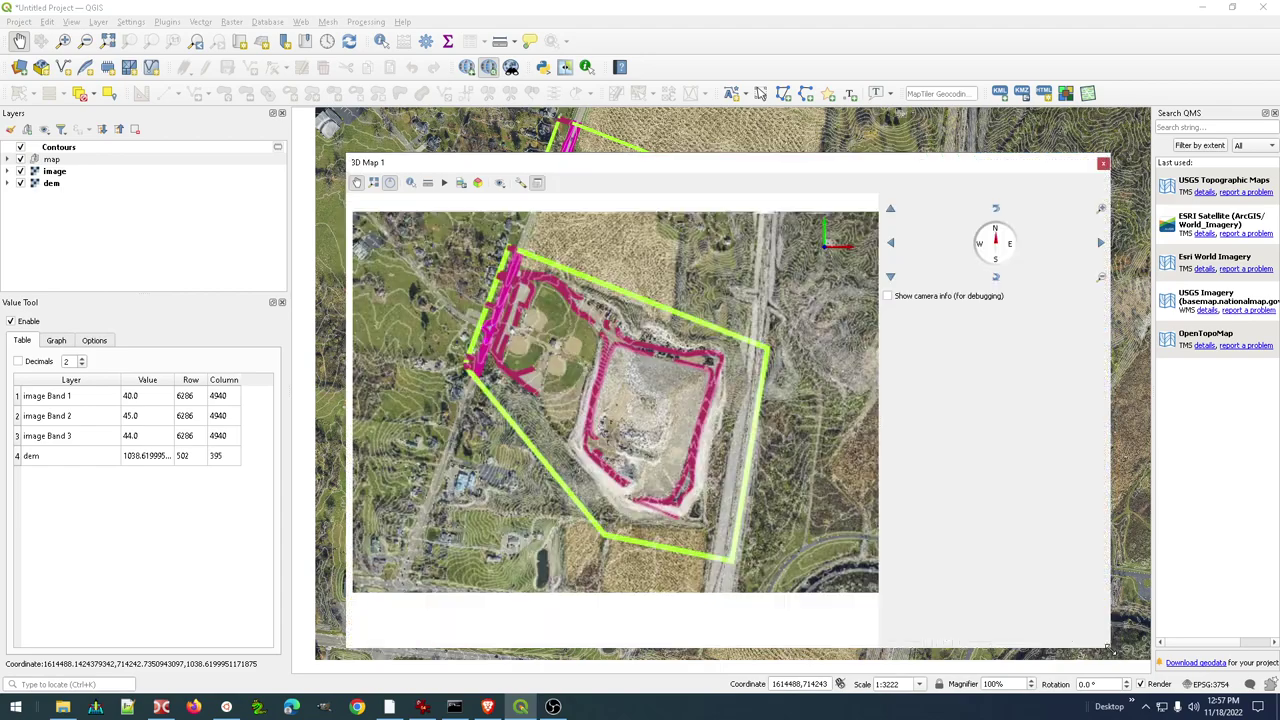
double_click(647, 167)
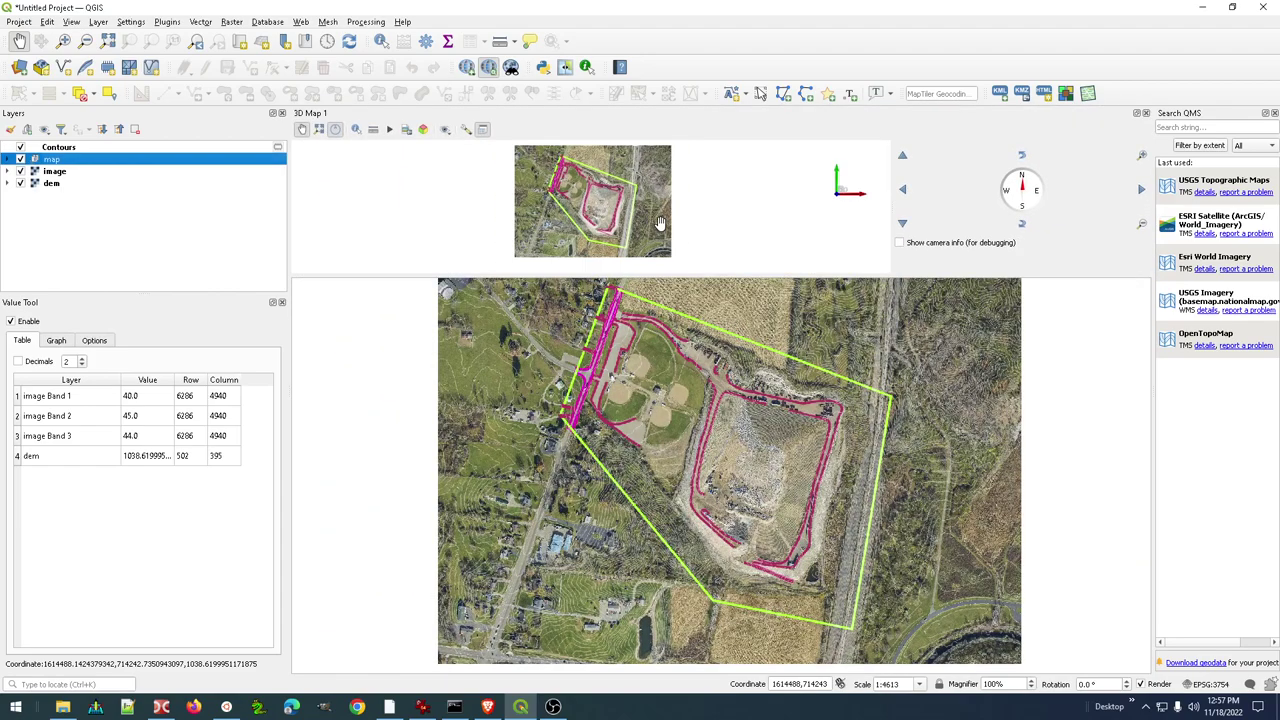
drag(728, 118, 740, 302)
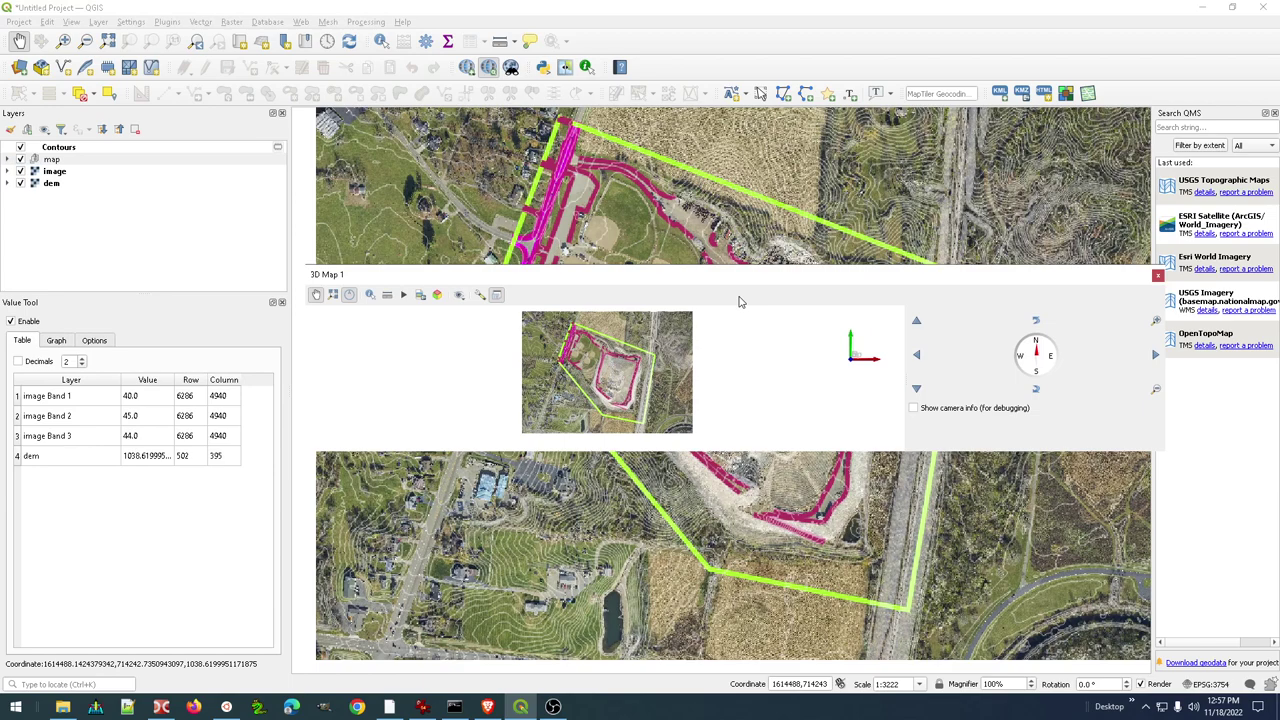
drag(788, 452, 778, 612)
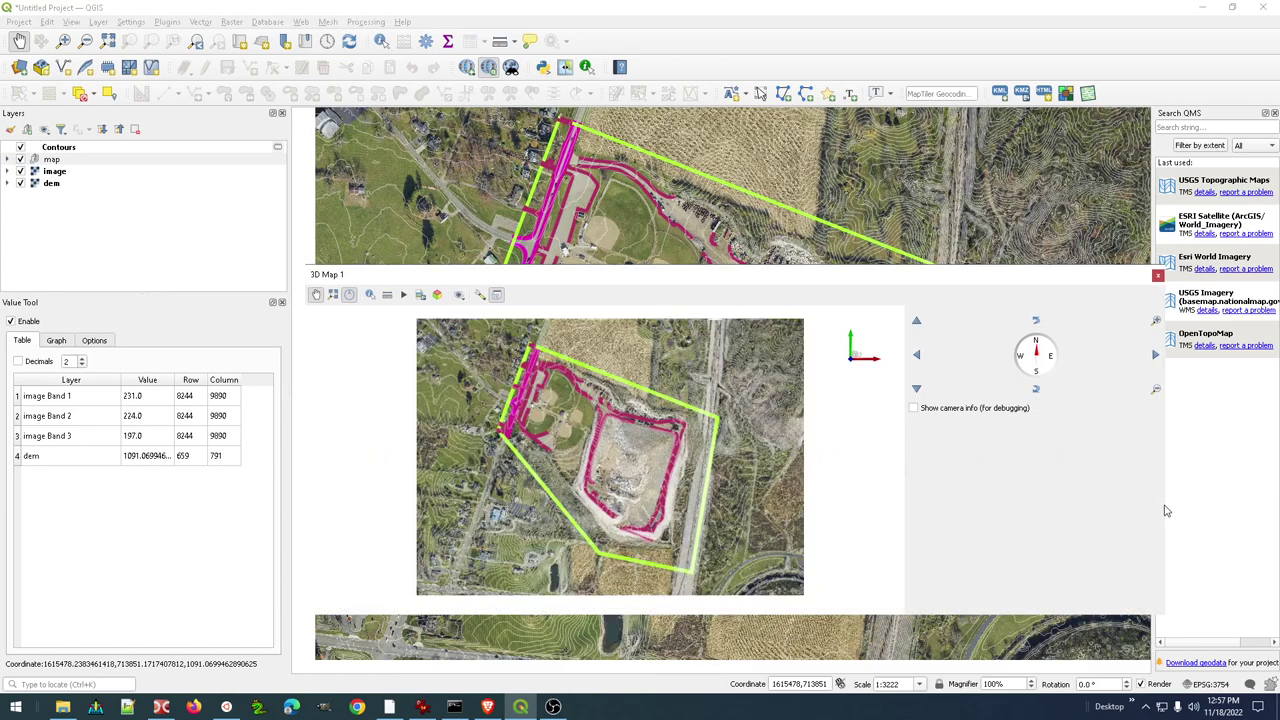
drag(1164, 506, 994, 530)
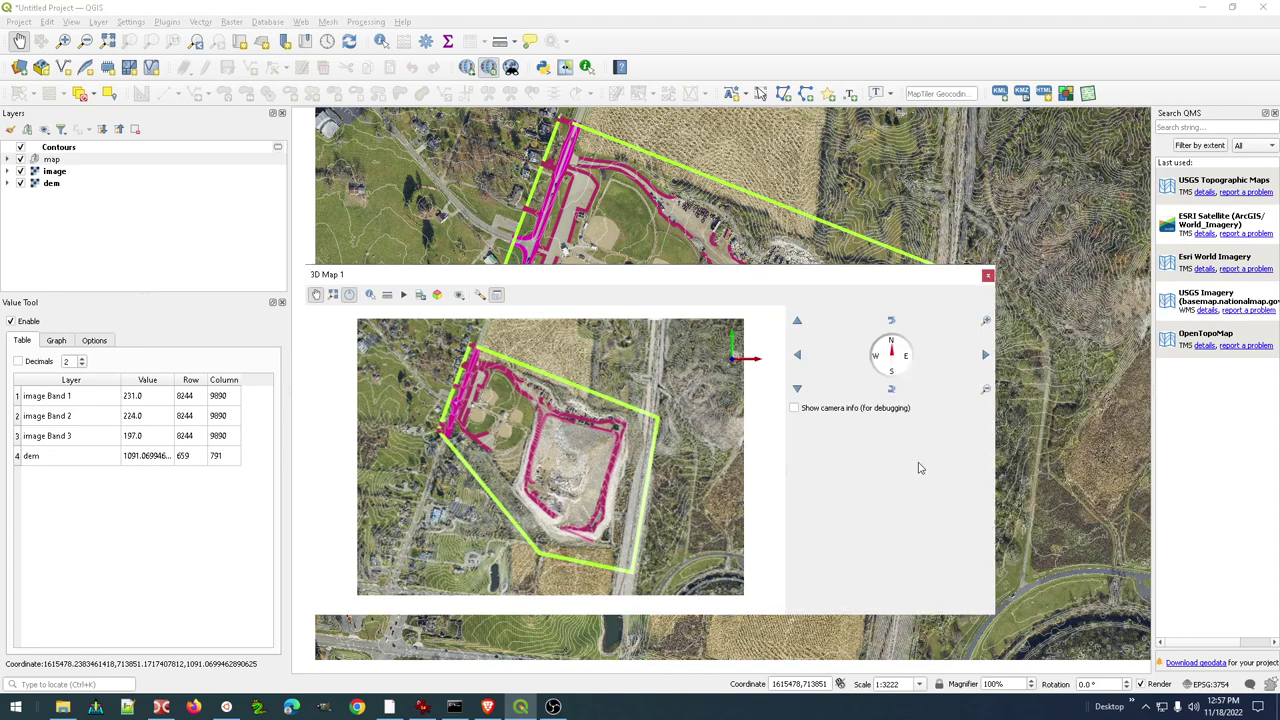
drag(651, 277, 721, 189)
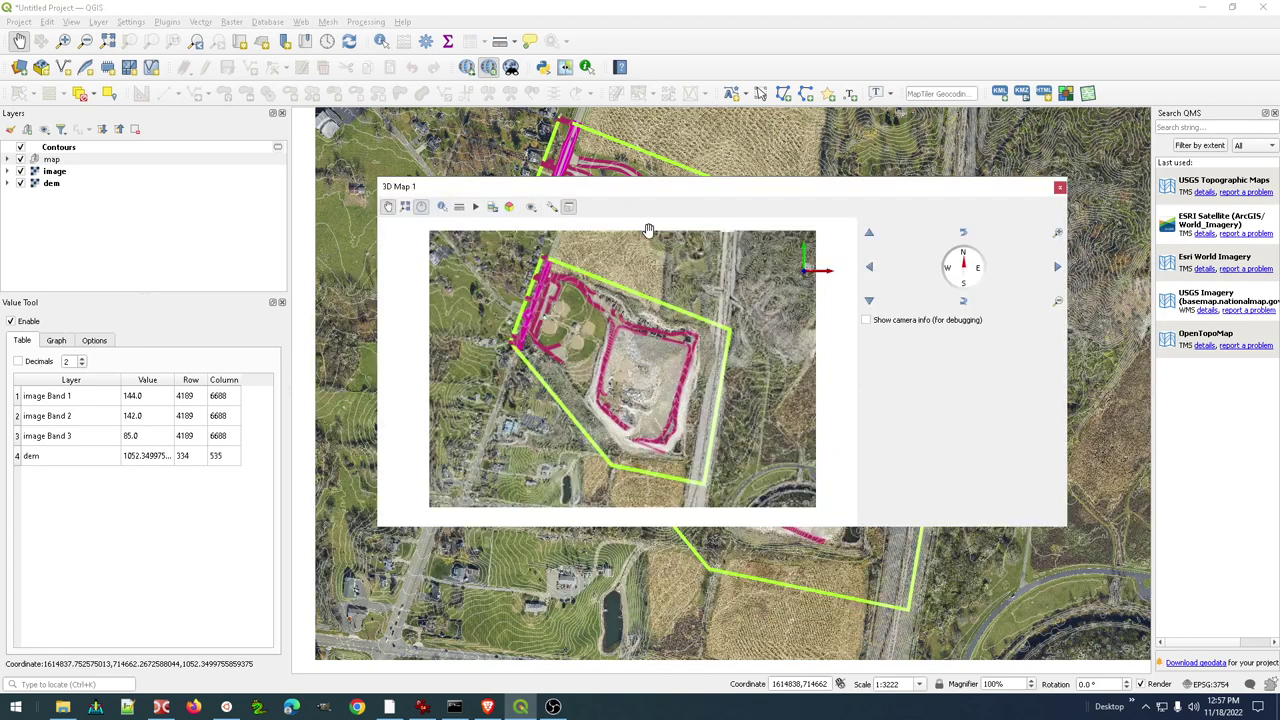
Configure the 3D map's terrain as DEM (Raster Layer) with dem as the elevation layer
click(551, 207)
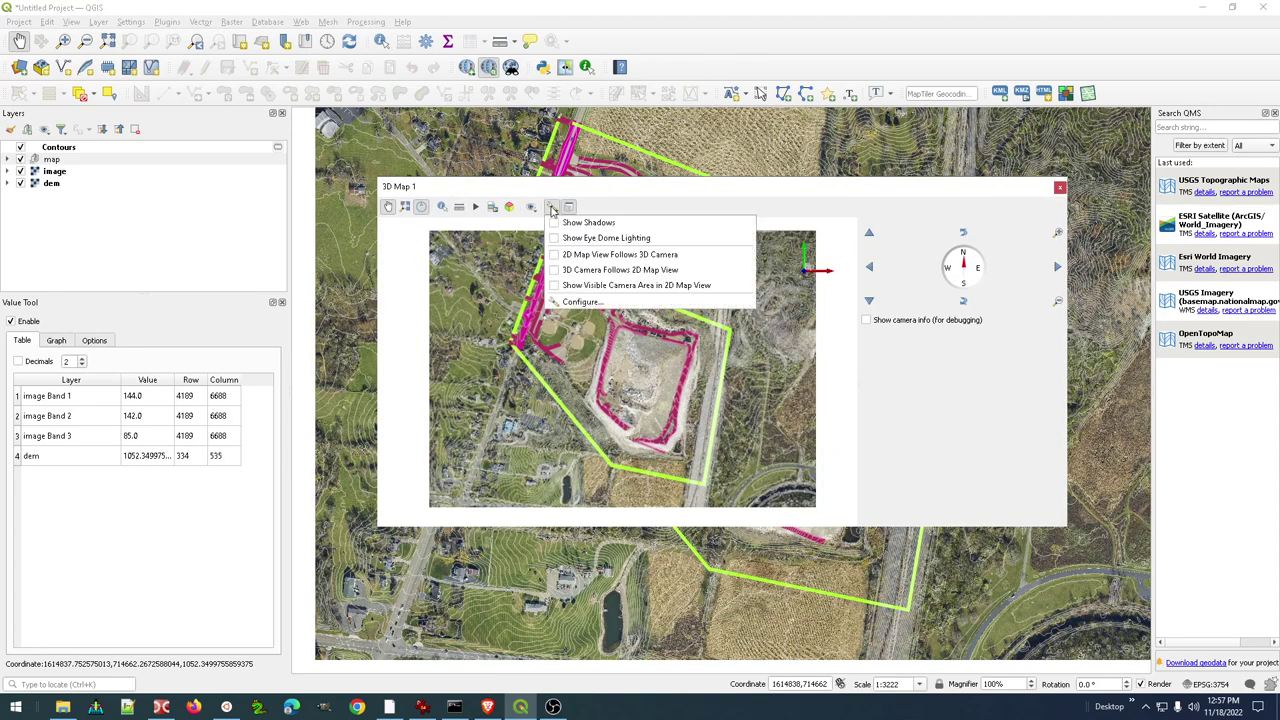
click(580, 301)
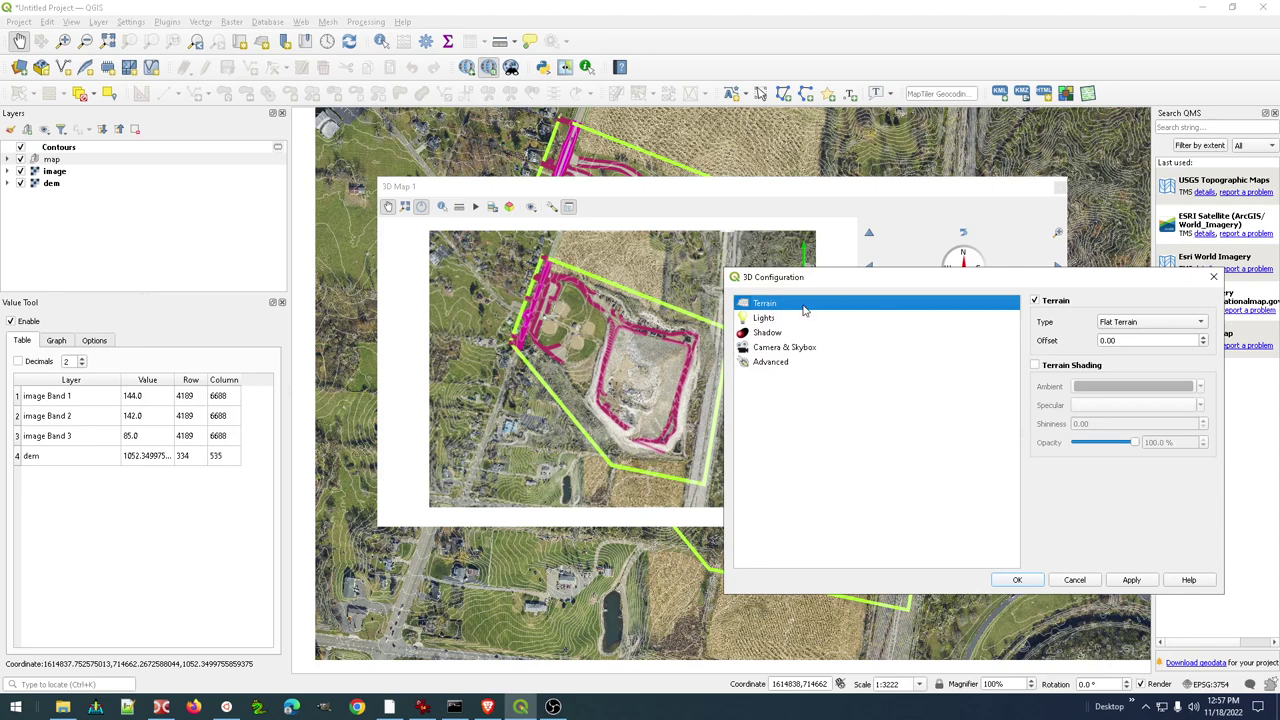
click(1141, 323)
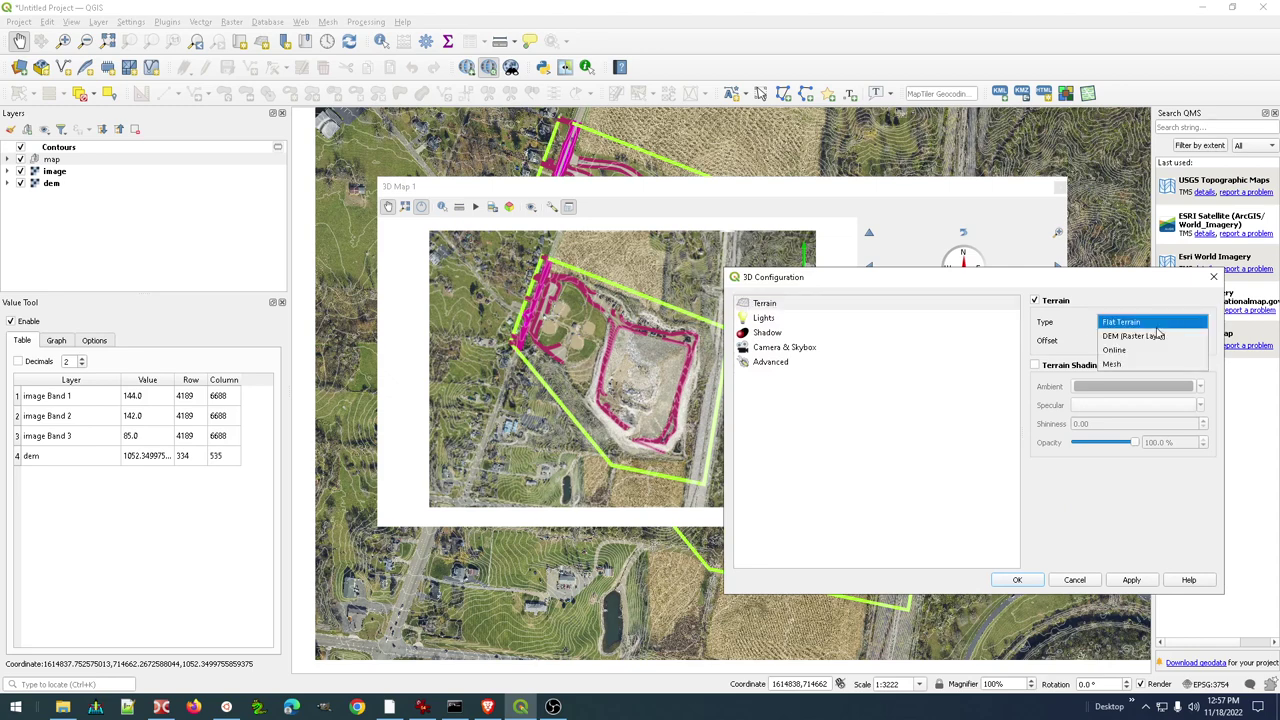
click(1145, 337)
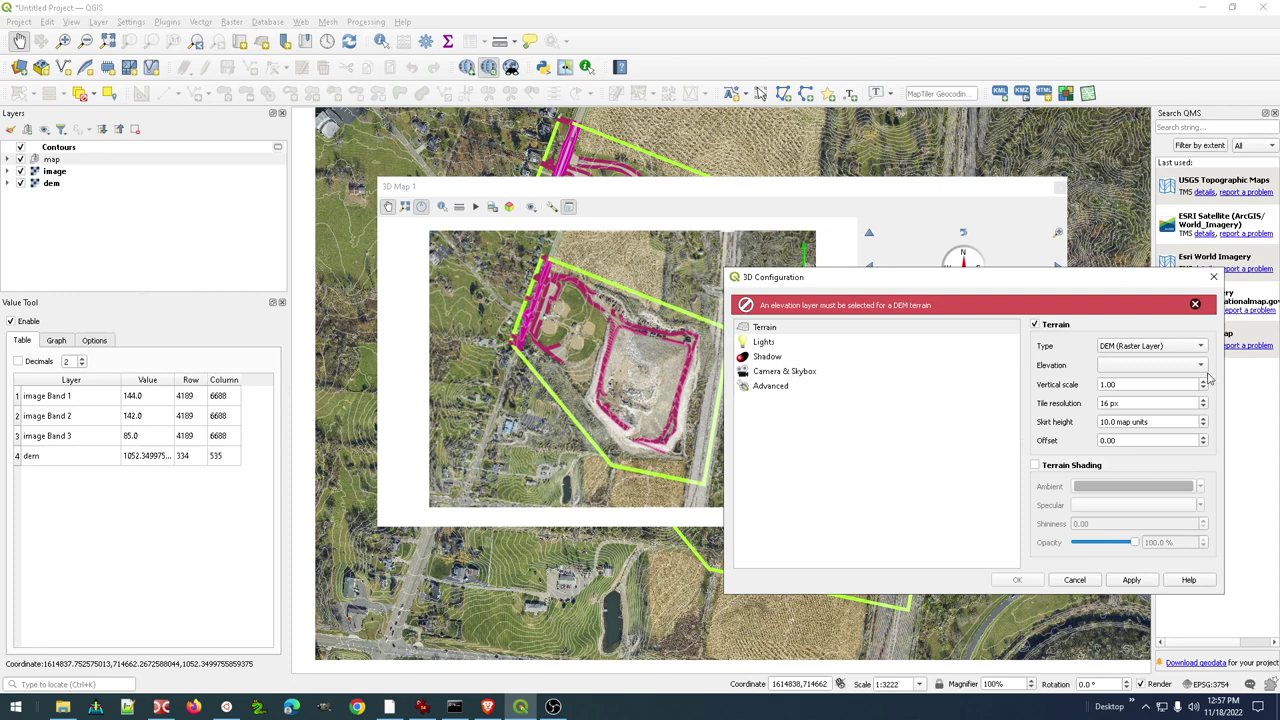
click(1170, 365)
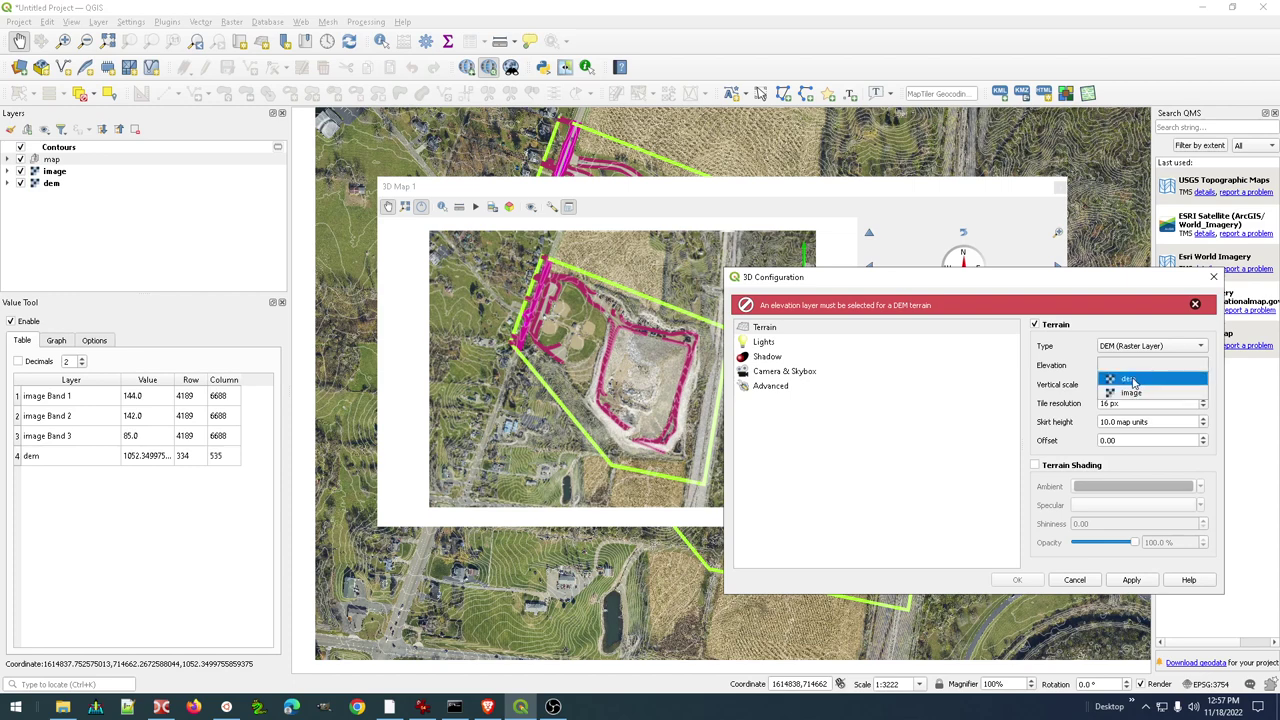
click(1130, 380)
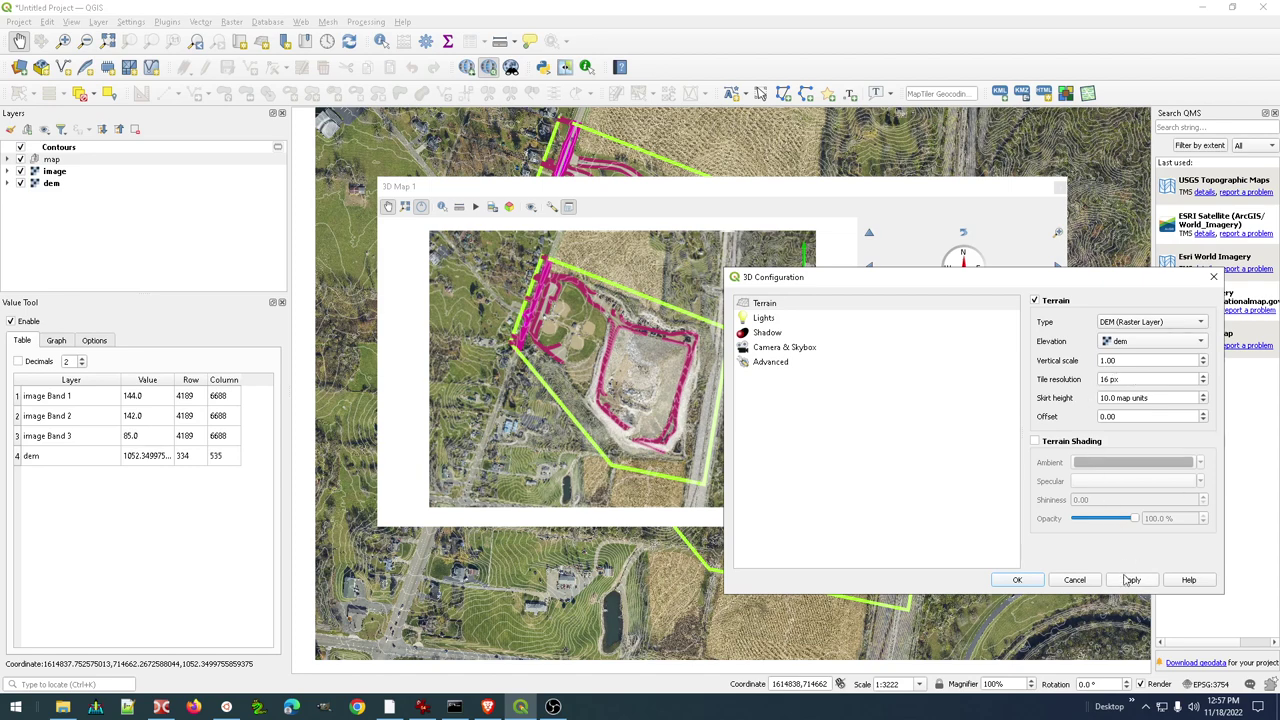
click(1017, 580)
Examine the terrain relief and draped overlays in the 3D map from tilted, close and distant viewpoints
middle_drag(680, 410, 660, 369)
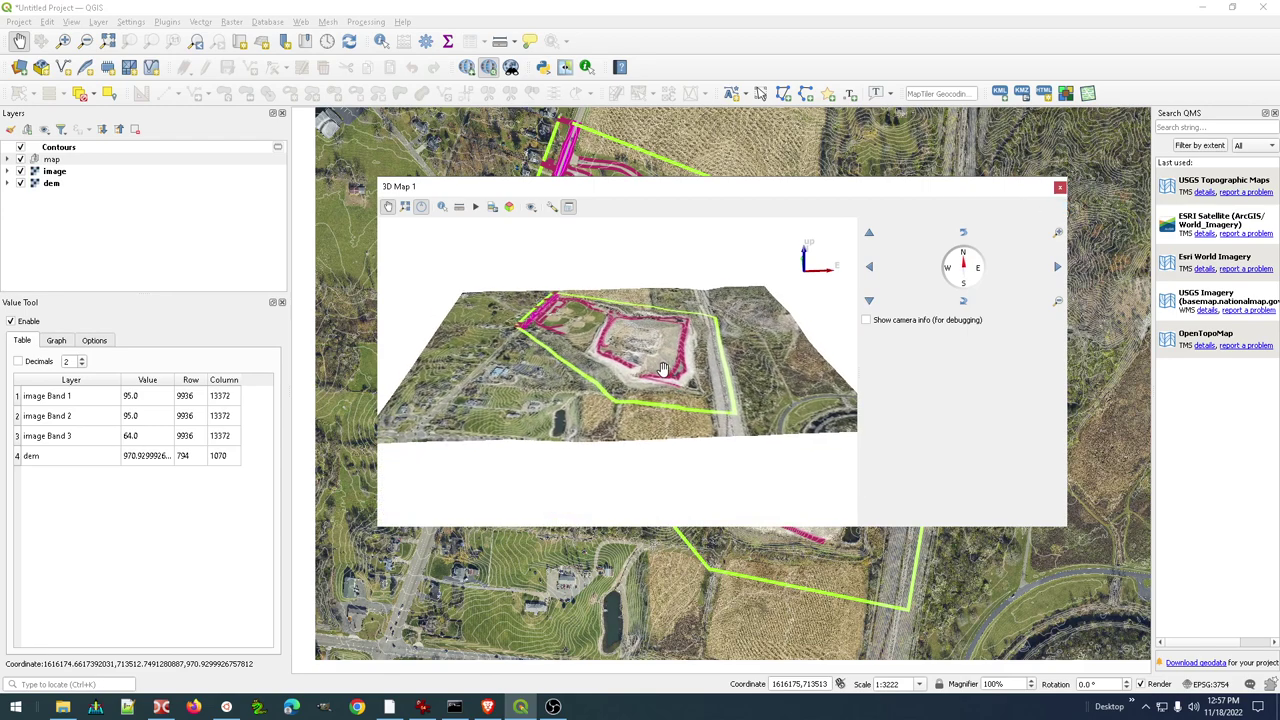
scroll(662, 369, up, 5)
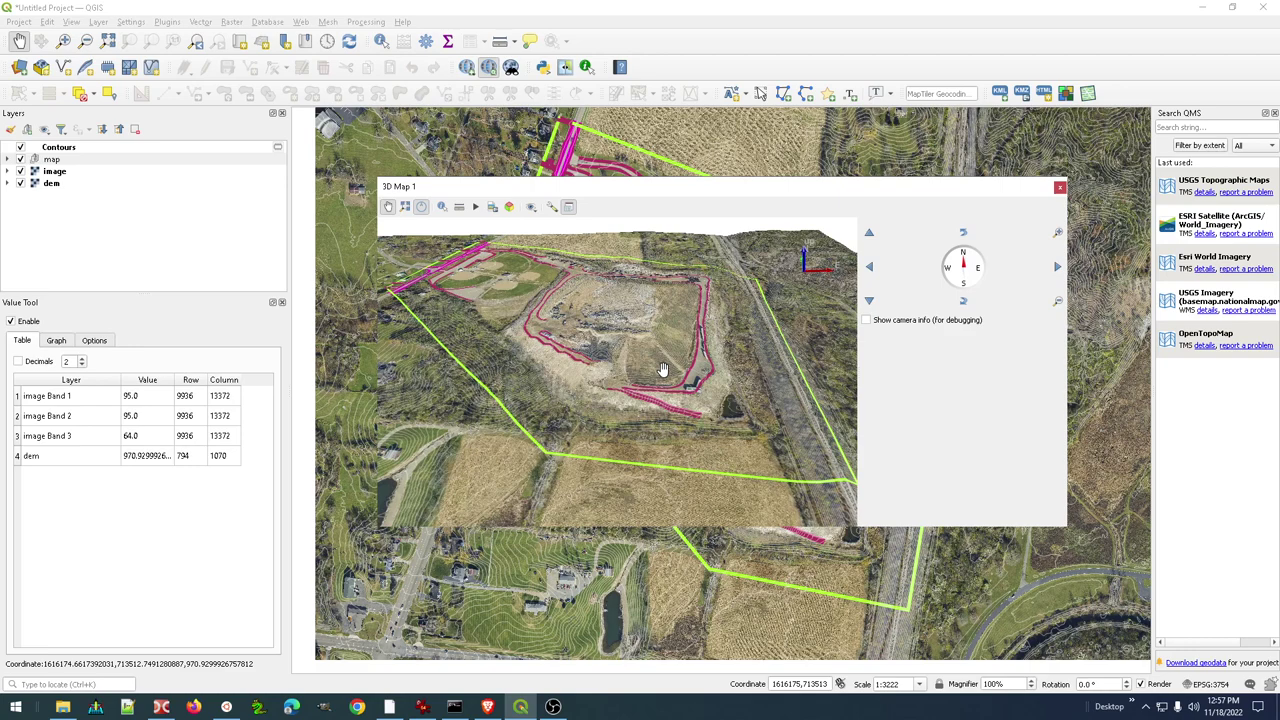
scroll(662, 369, down, 5)
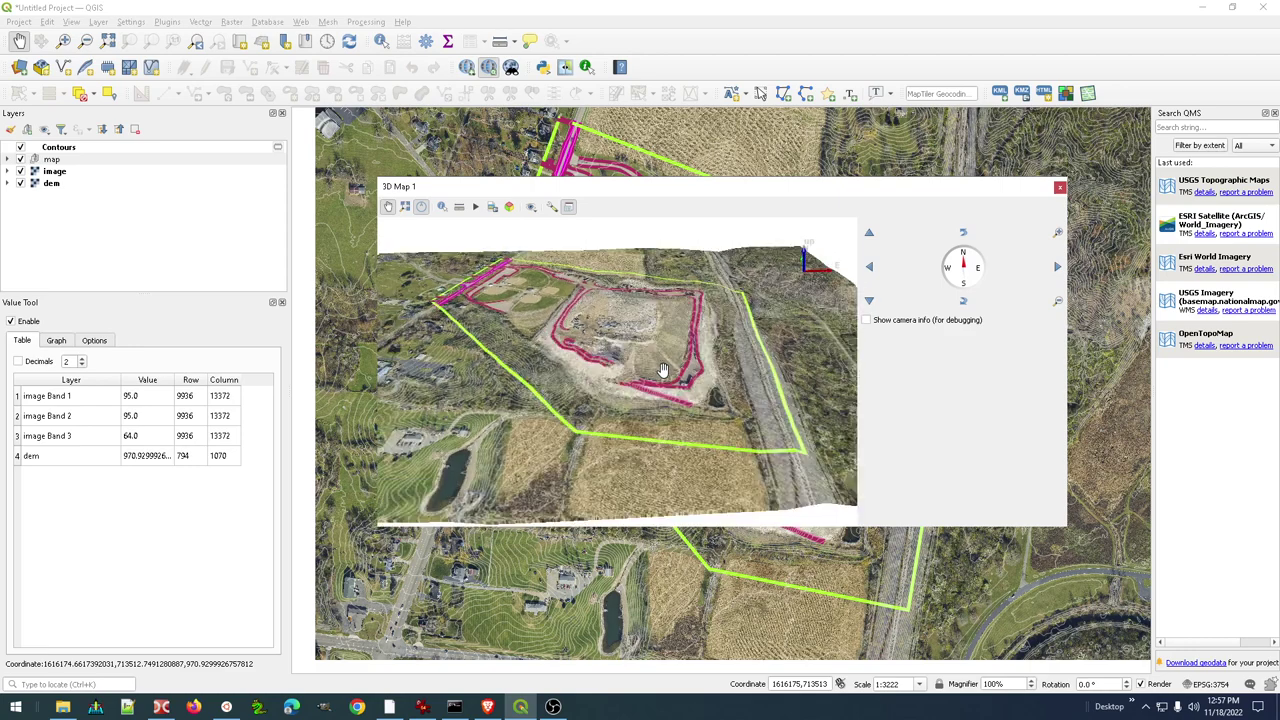
drag(660, 381, 658, 385)
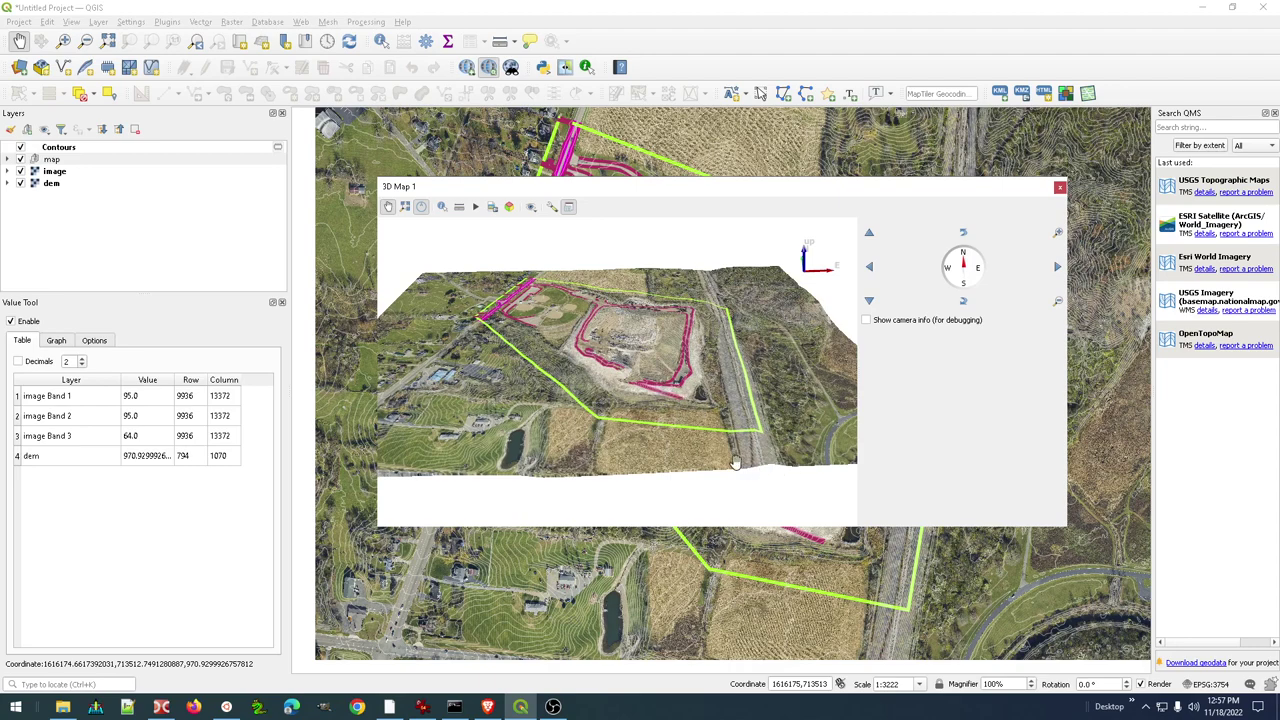
scroll(695, 443, up, 5)
scroll(695, 443, down, 6)
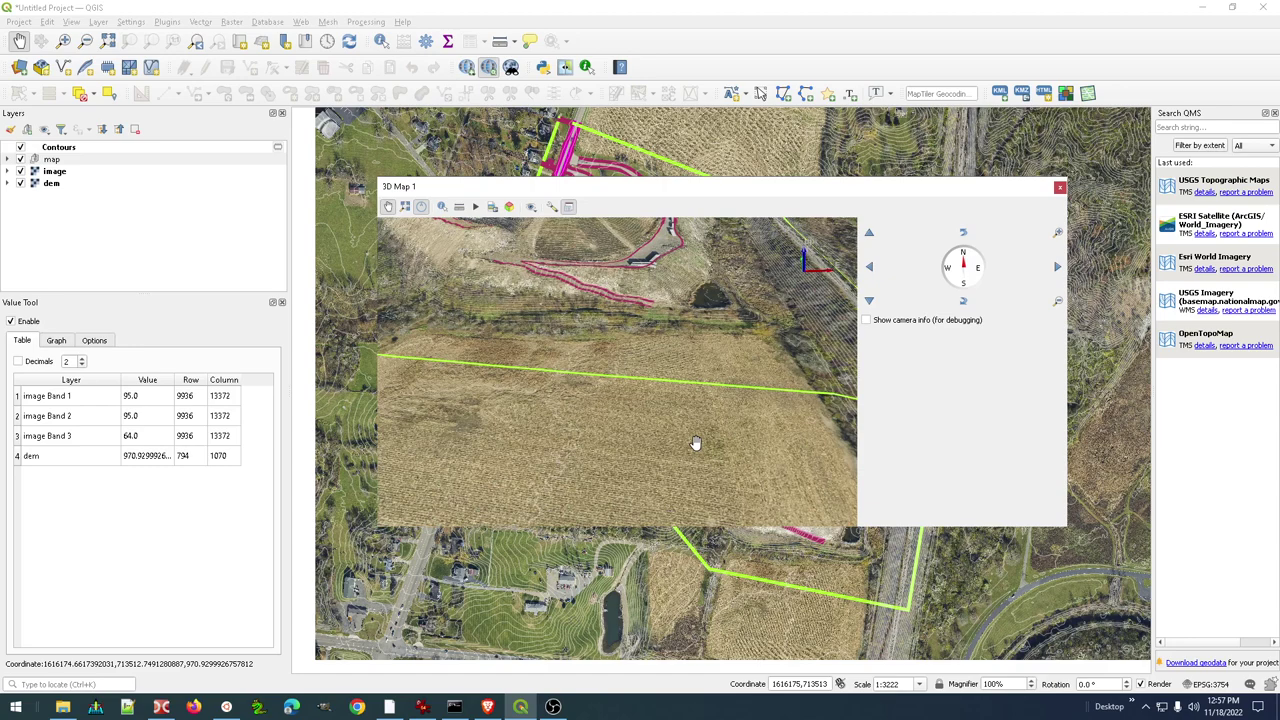
scroll(699, 447, down, 2)
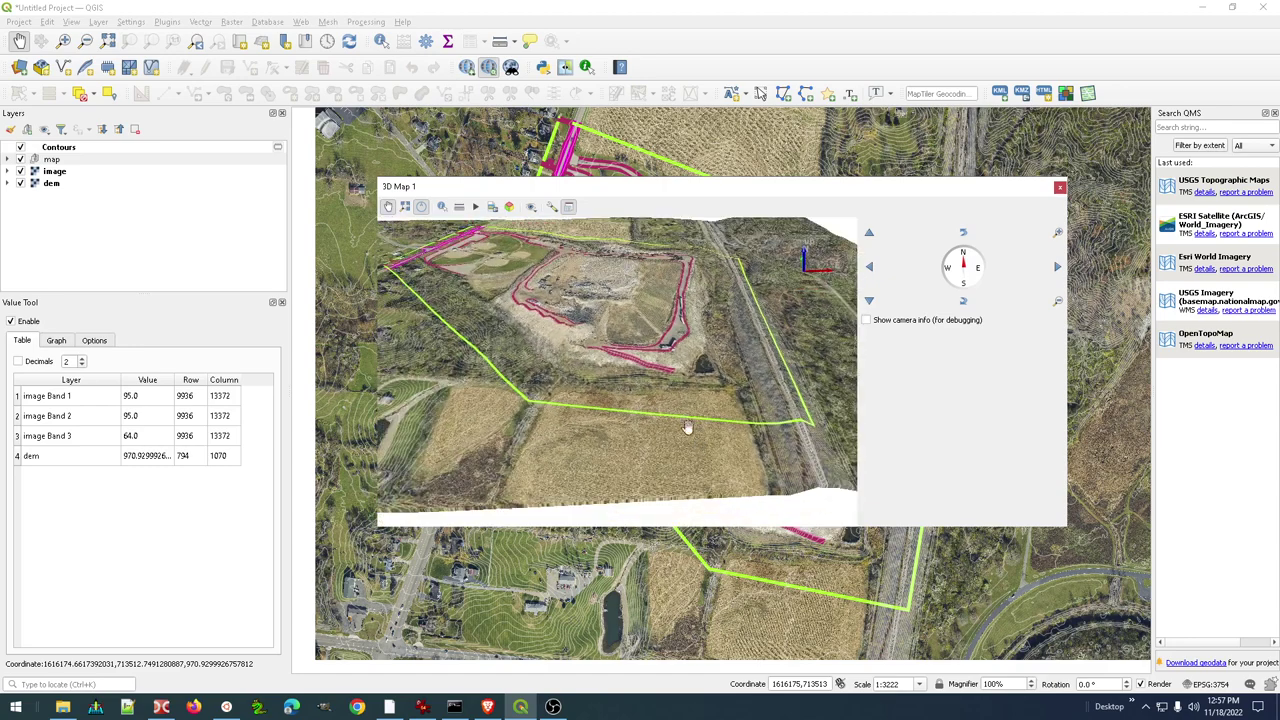
scroll(680, 418, down, 3)
middle_drag(660, 386, 562, 299)
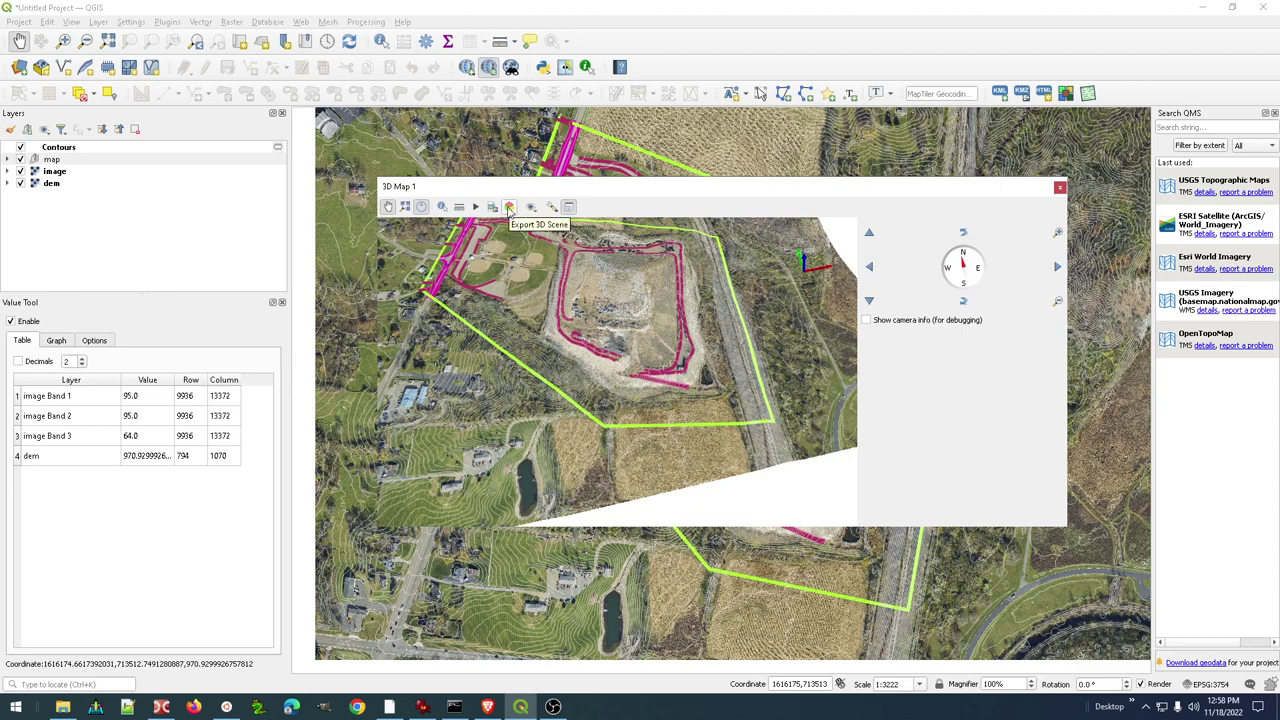
Export the 3D scene as Scene to the Documents folder with terrain resolution 1400, texture resolution 3500 and model scale 1.50
click(509, 206)
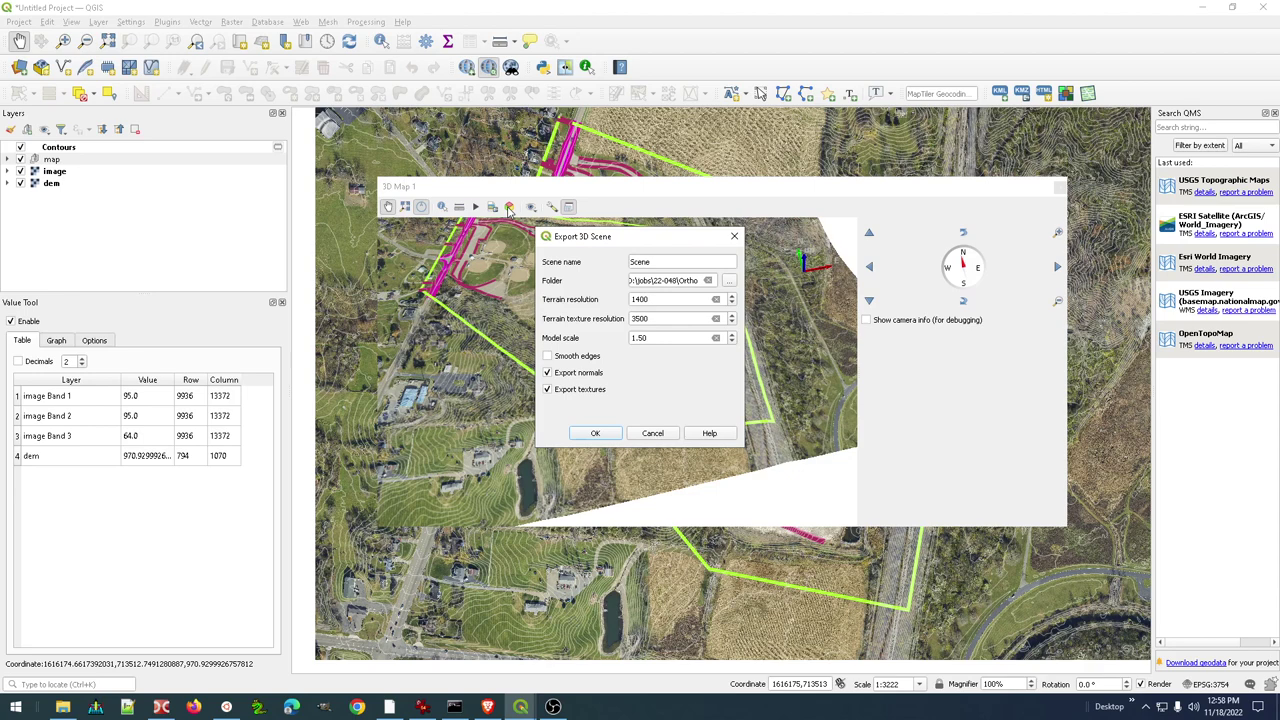
click(729, 280)
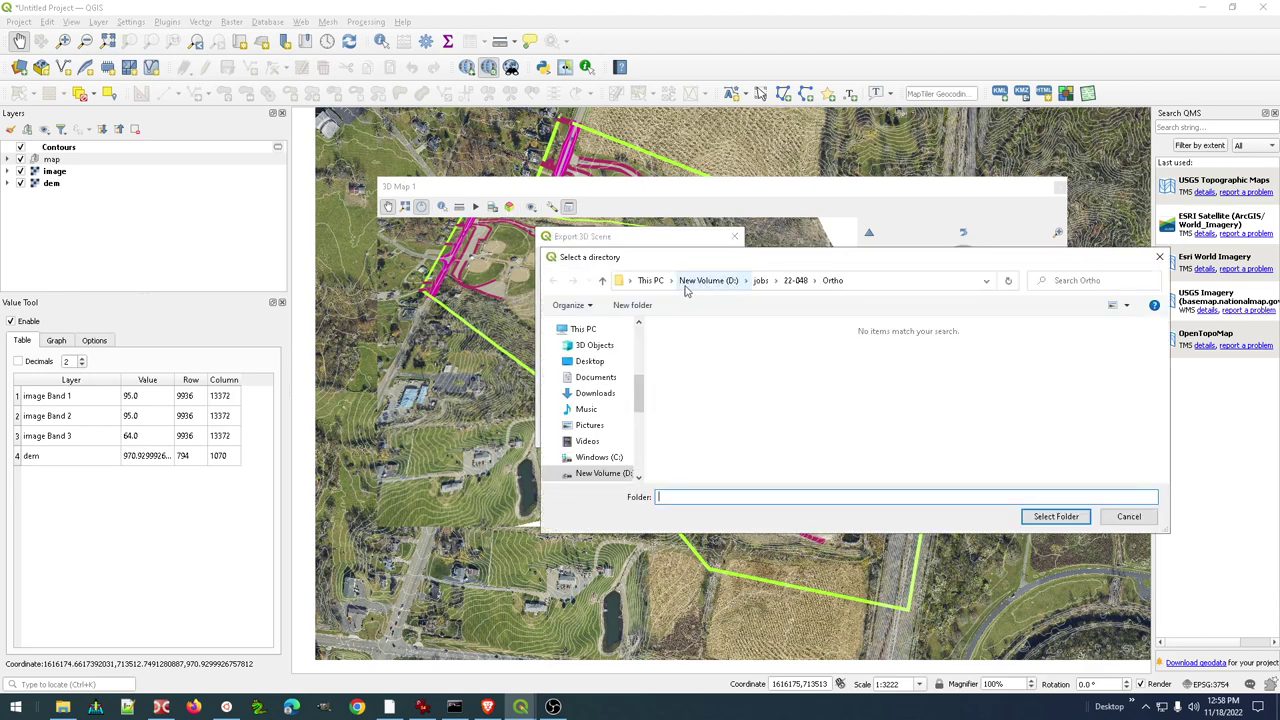
click(603, 380)
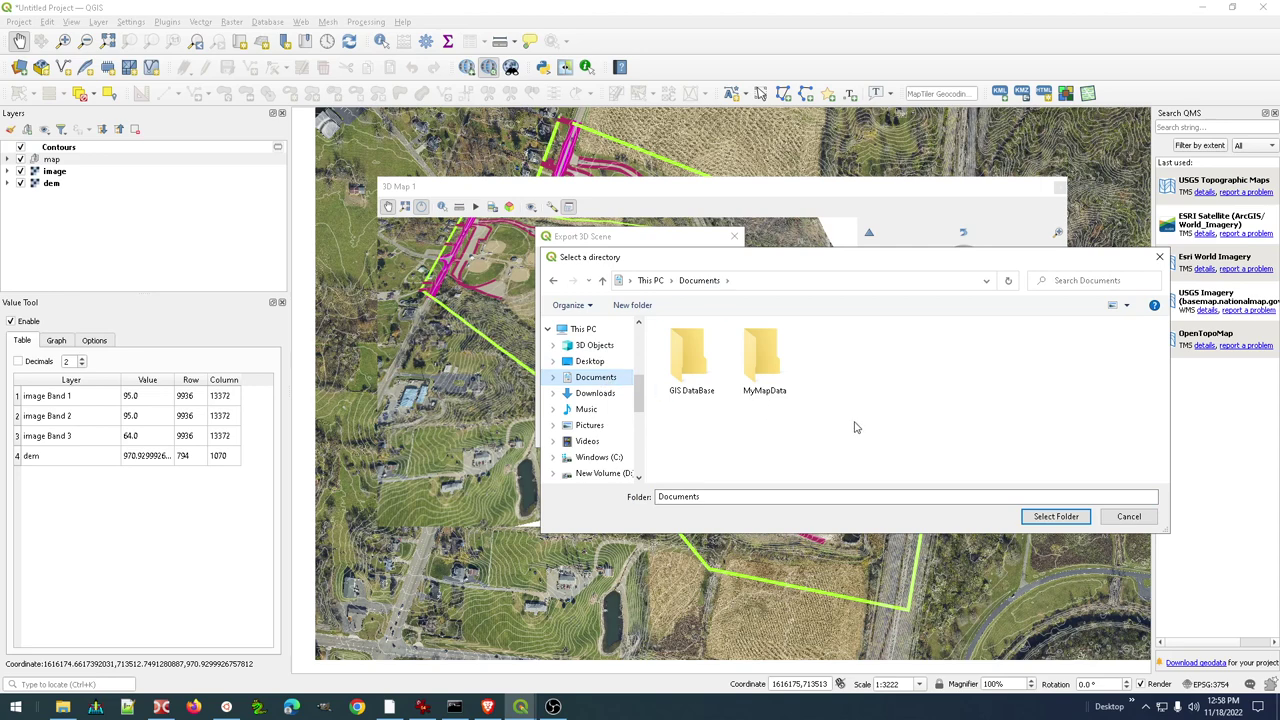
click(1046, 521)
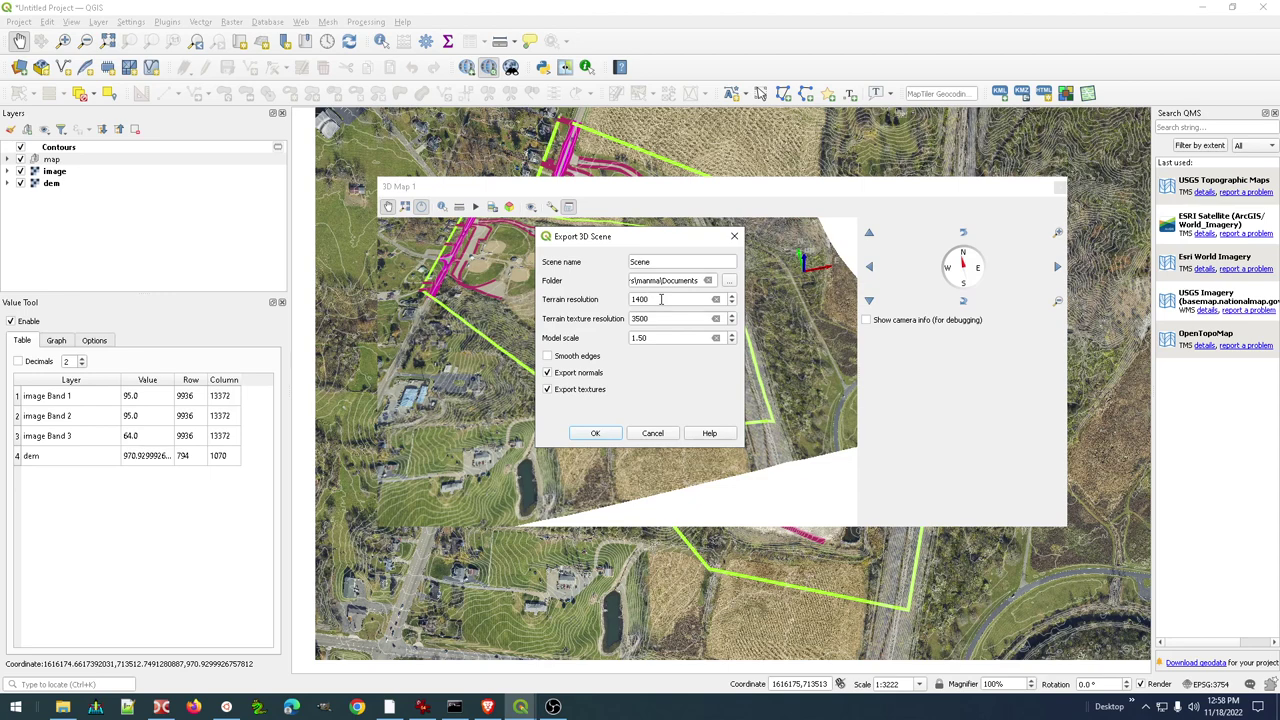
click(657, 299)
click(652, 318)
click(597, 434)
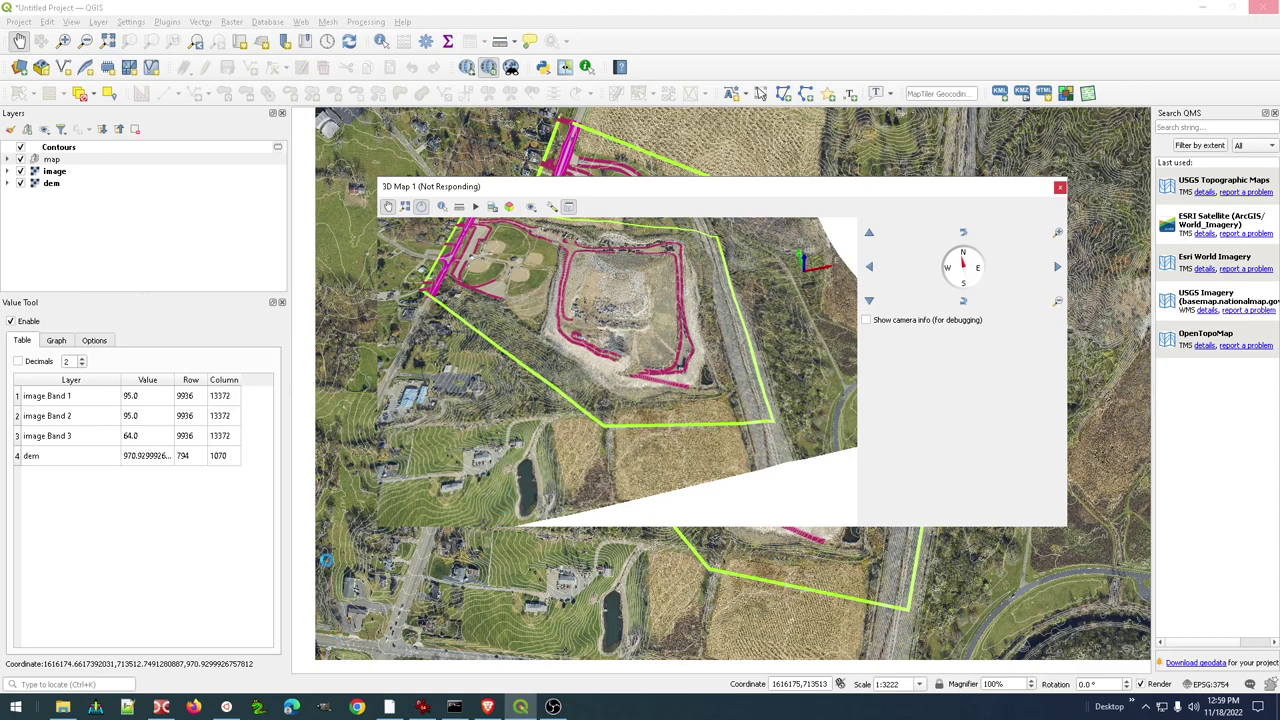
Switch to File Explorer, inspect the exported Terrain_DEM_tile_material texture image and scene files in Documents, and return to QGIS
click(62, 708)
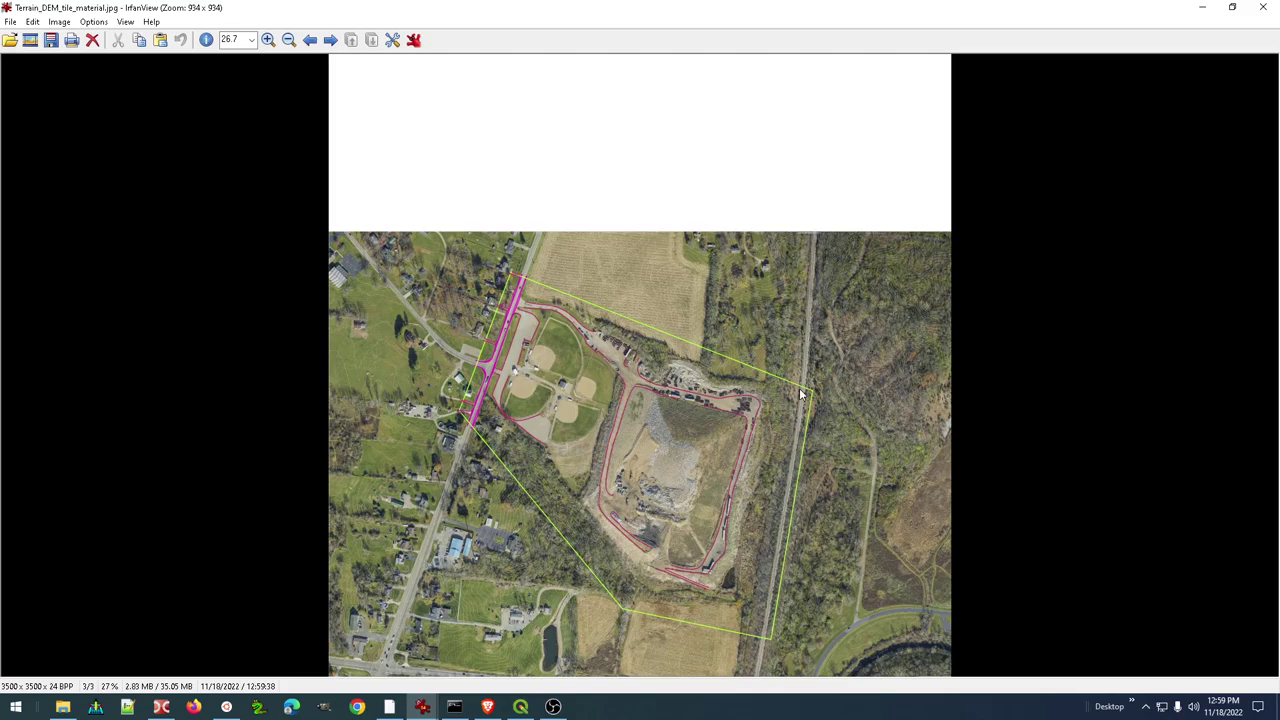
key(Escape)
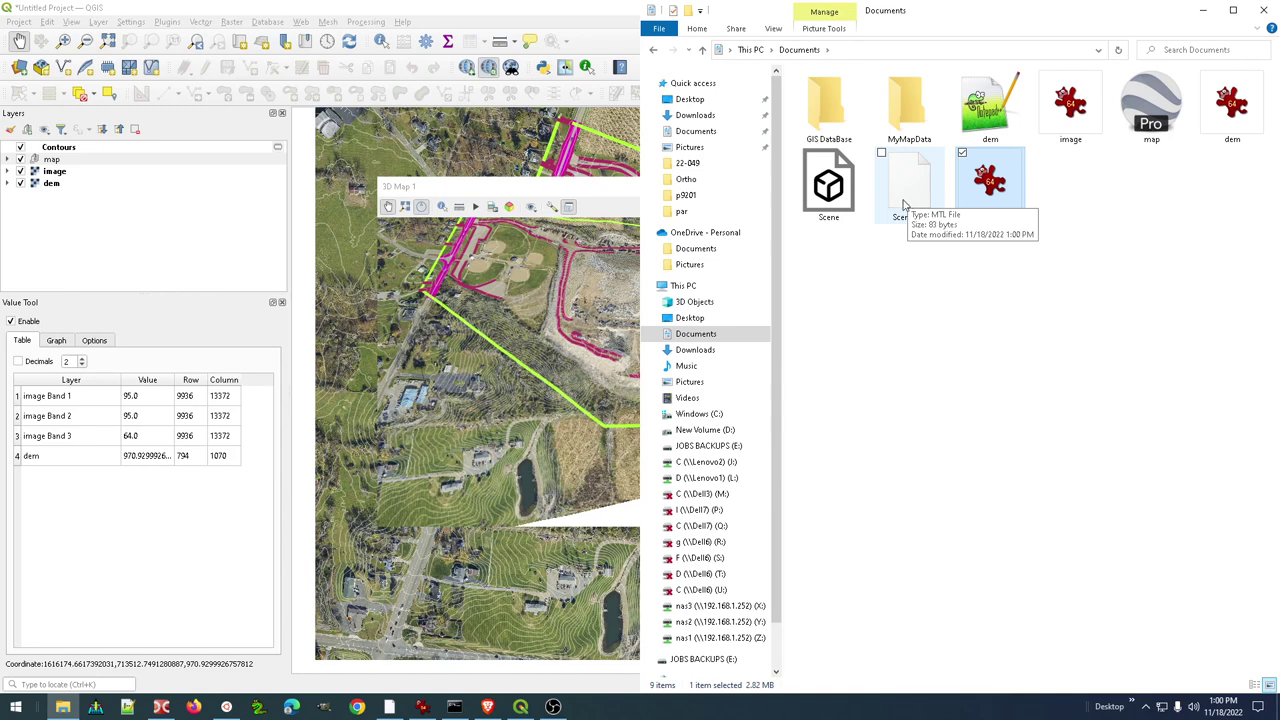
click(612, 190)
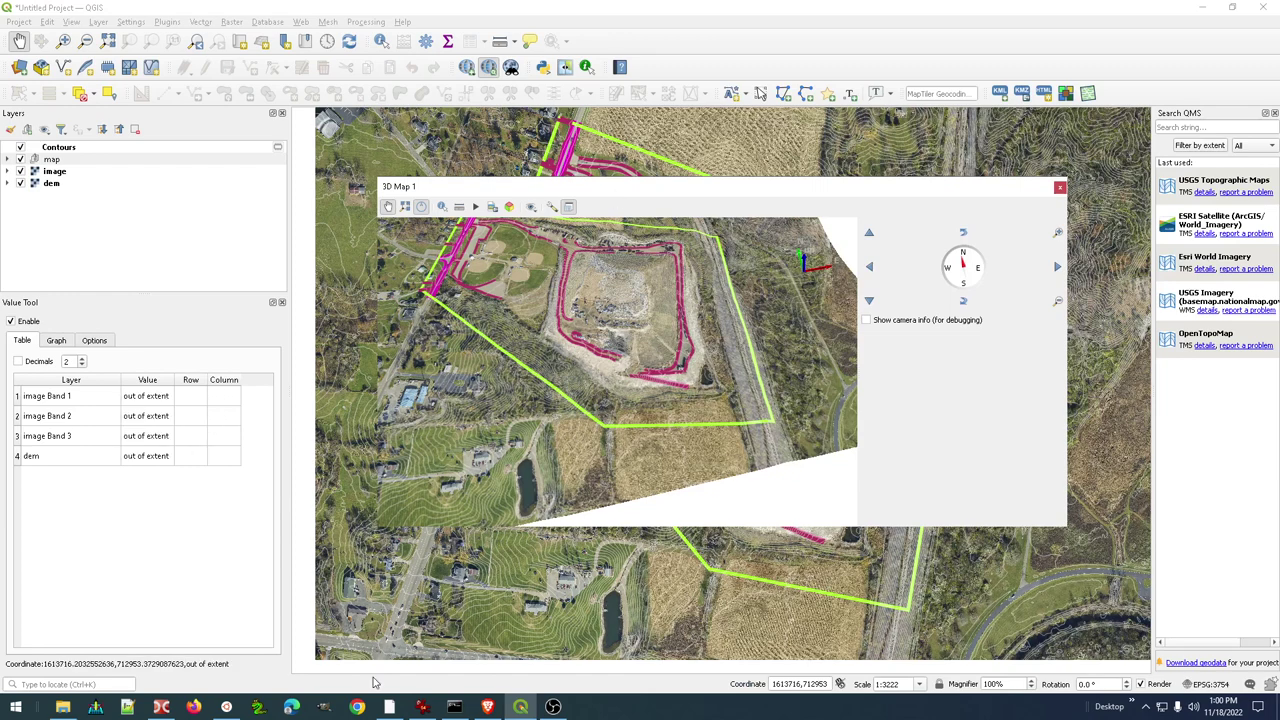
Open the exported Scene object from the Documents folder in 3D Viewer
click(63, 708)
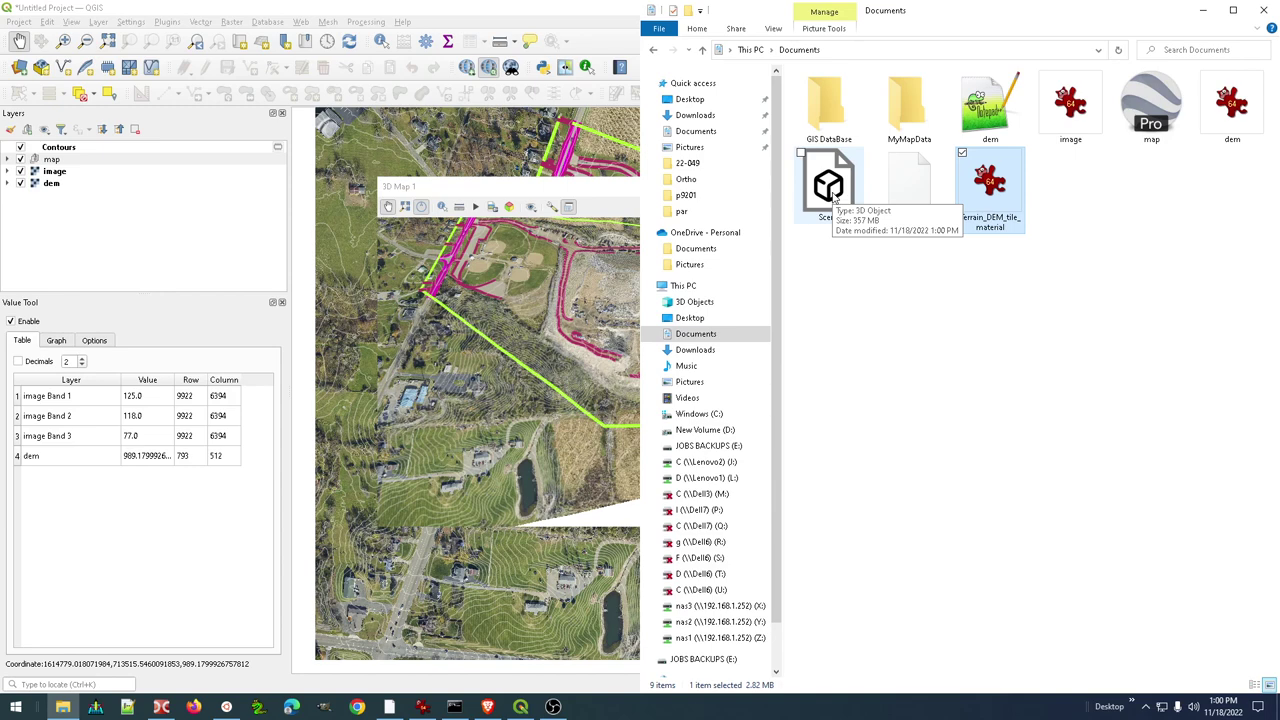
right_click(834, 199)
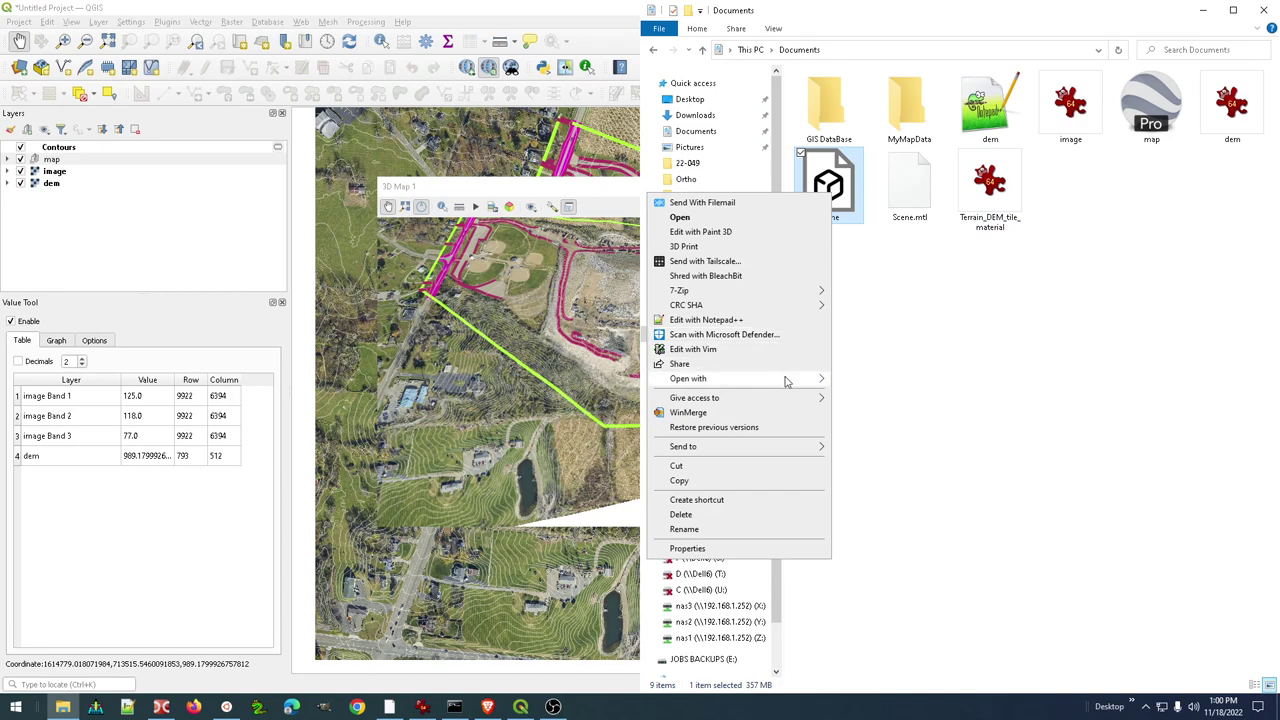
mouse_move(788, 381)
click(868, 380)
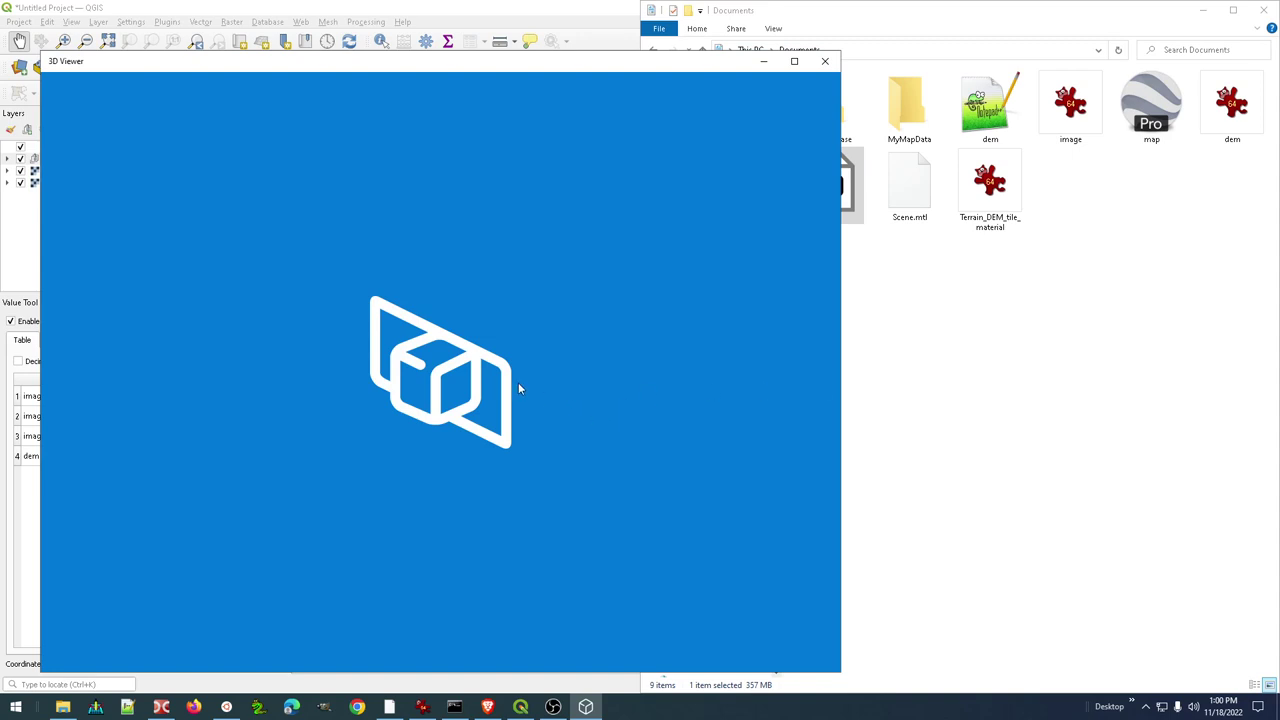
Load Scene, Scene.mtl and the Terrain_DEM_tile_material image from Documents together into Online 3D Viewer in the browser
click(1067, 349)
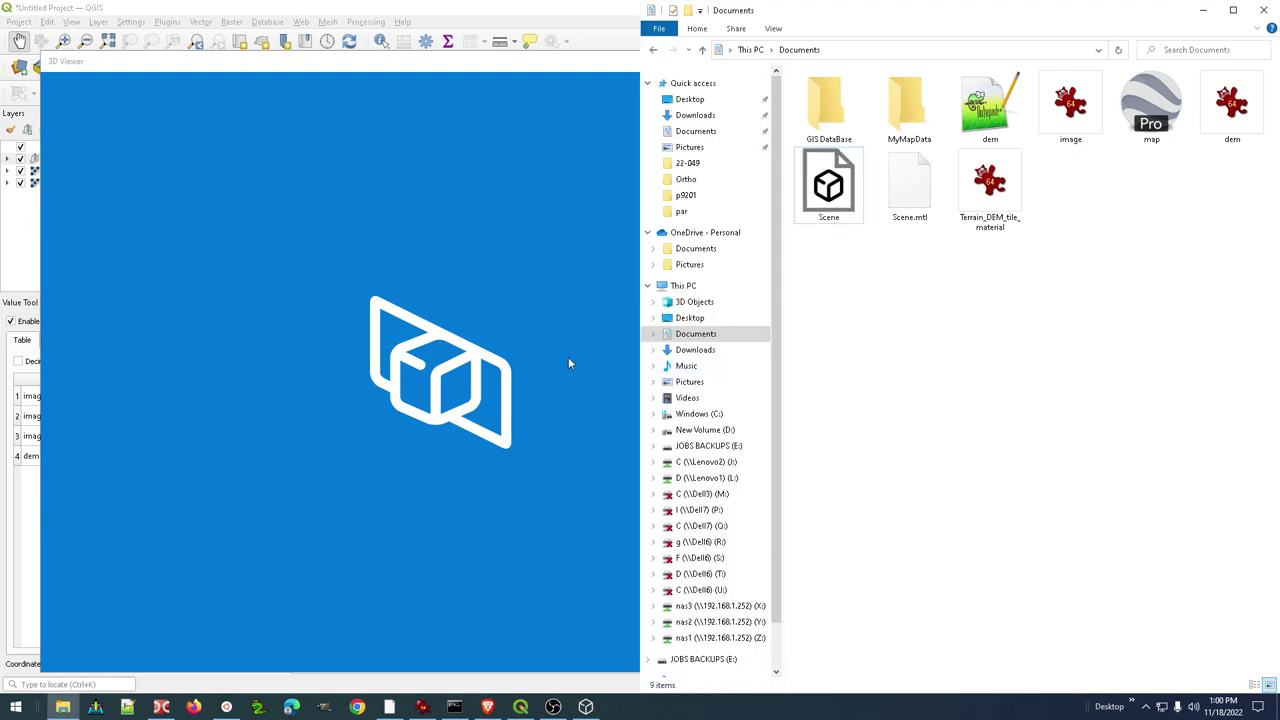
drag(822, 260, 1024, 182)
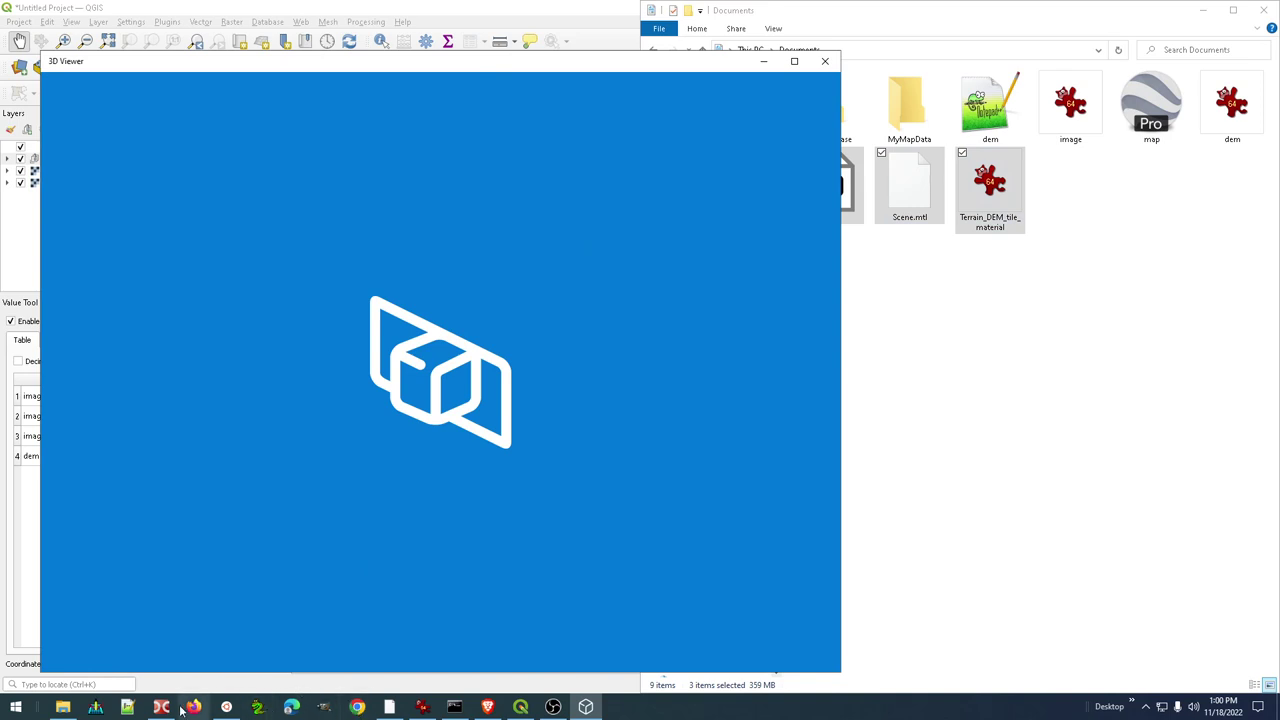
click(488, 708)
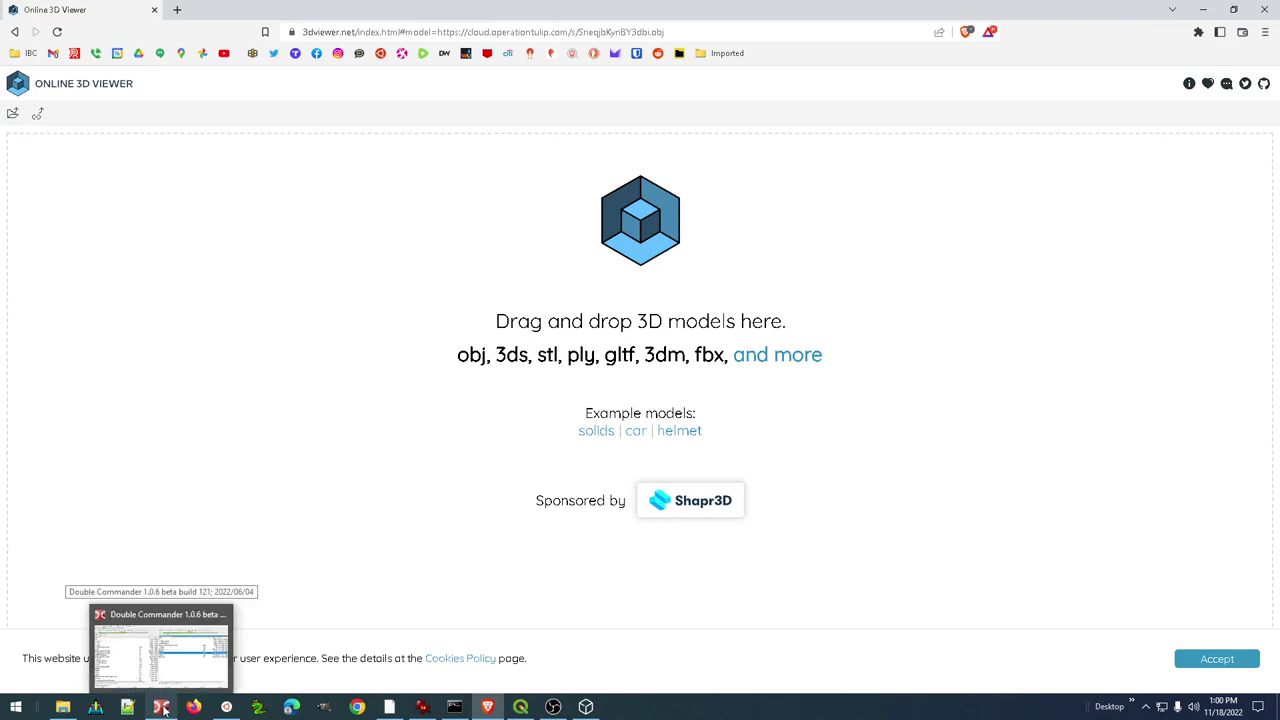
mouse_move(165, 708)
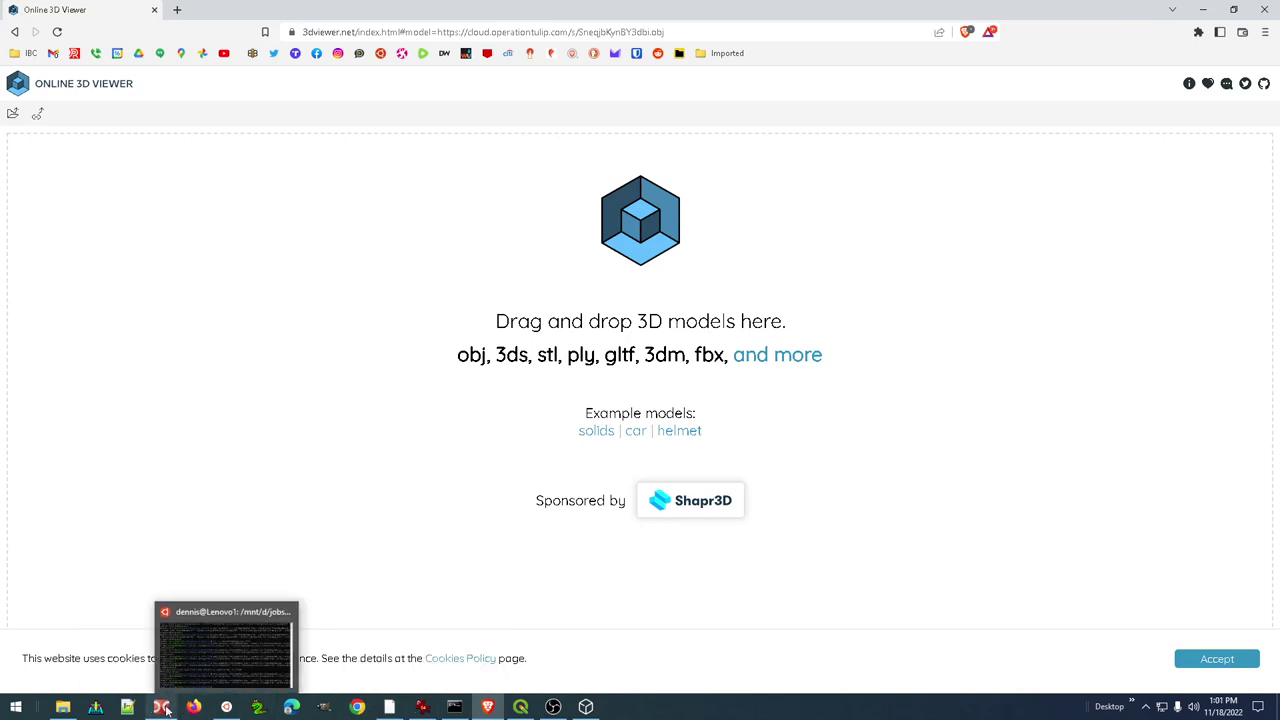
click(62, 708)
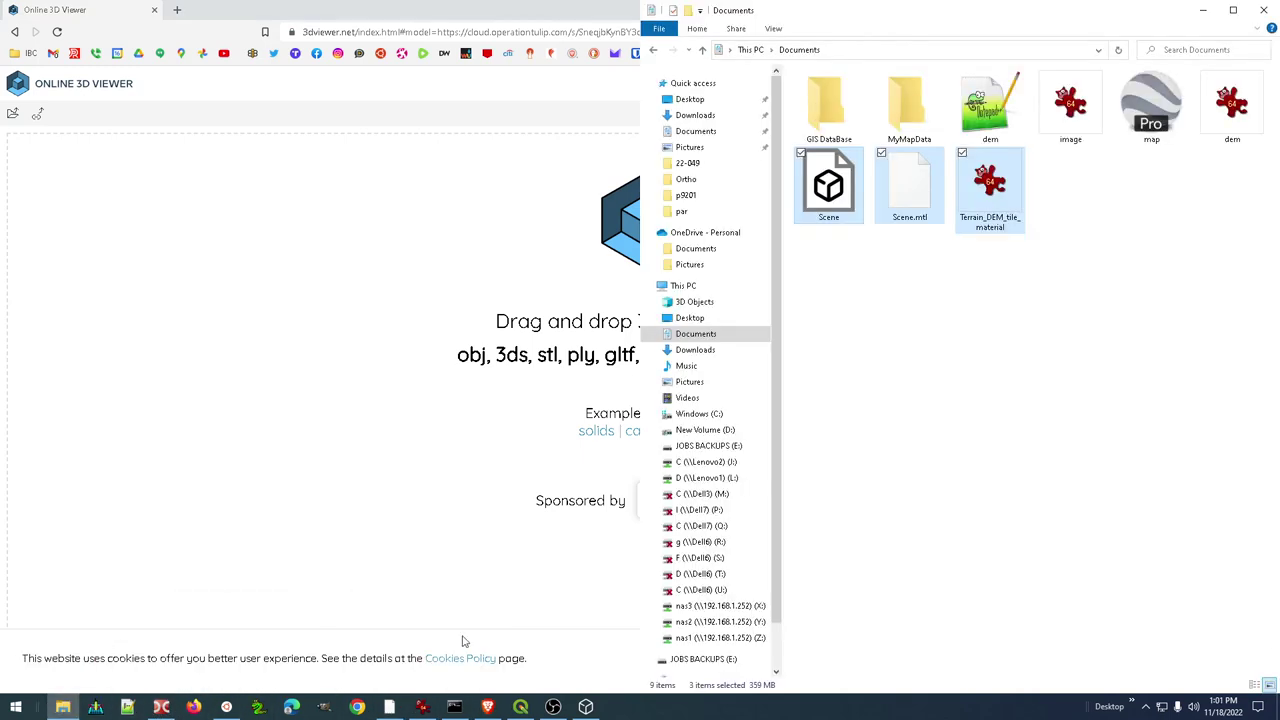
click(978, 290)
drag(829, 257, 1086, 178)
drag(838, 193, 433, 266)
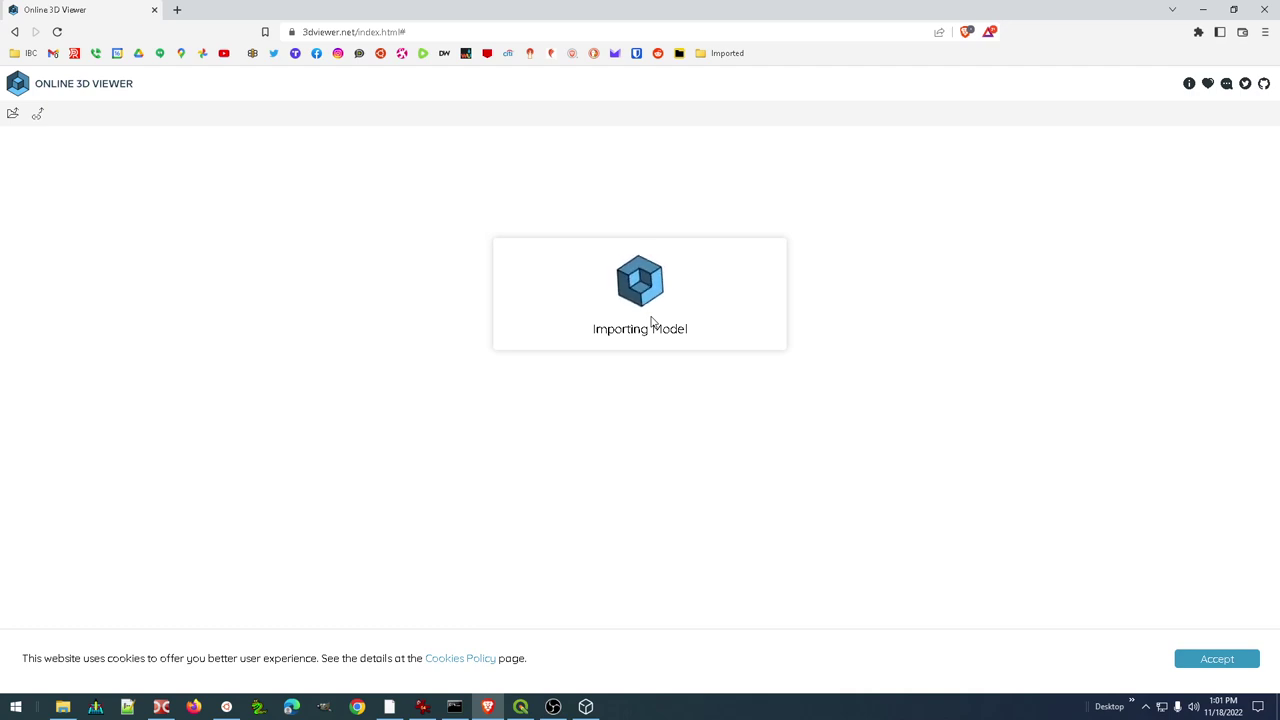
Switch to 3D Viewer, examine the textured Scene.obj terrain full-screen from low, high and close viewpoints, and minimize the viewer
click(585, 707)
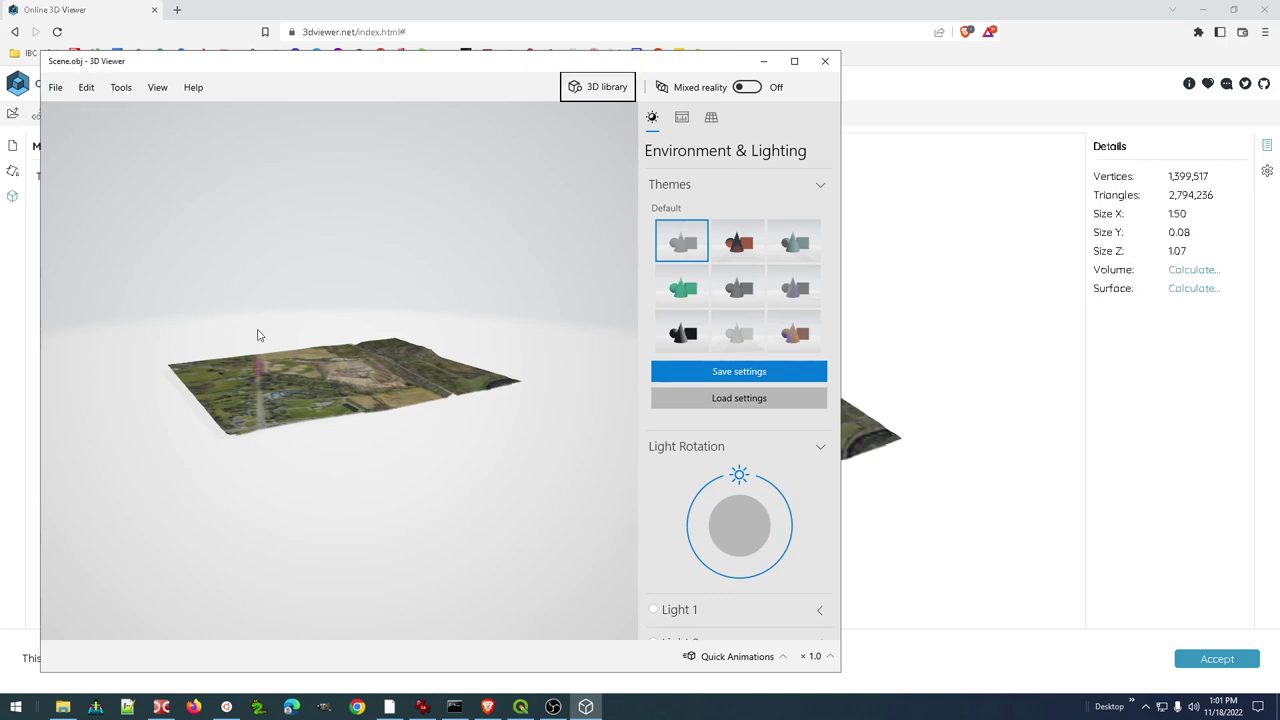
scroll(324, 404, up, 5)
scroll(325, 397, up, 2)
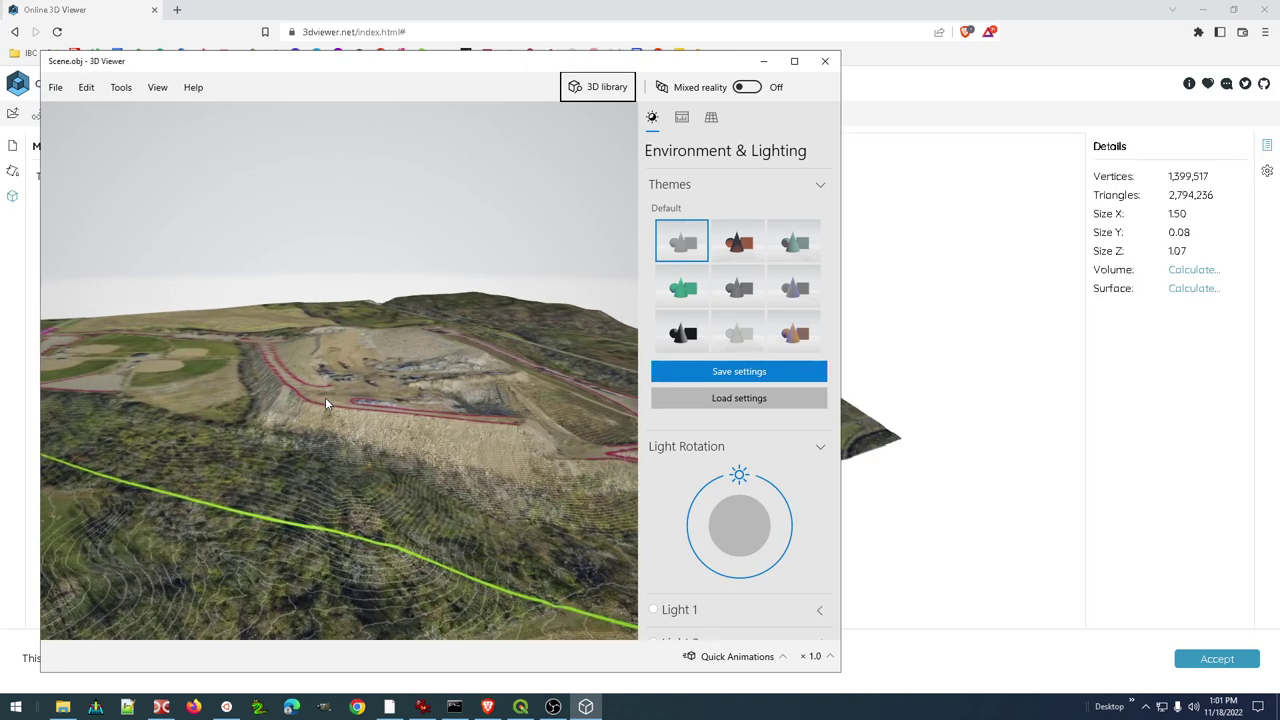
double_click(500, 64)
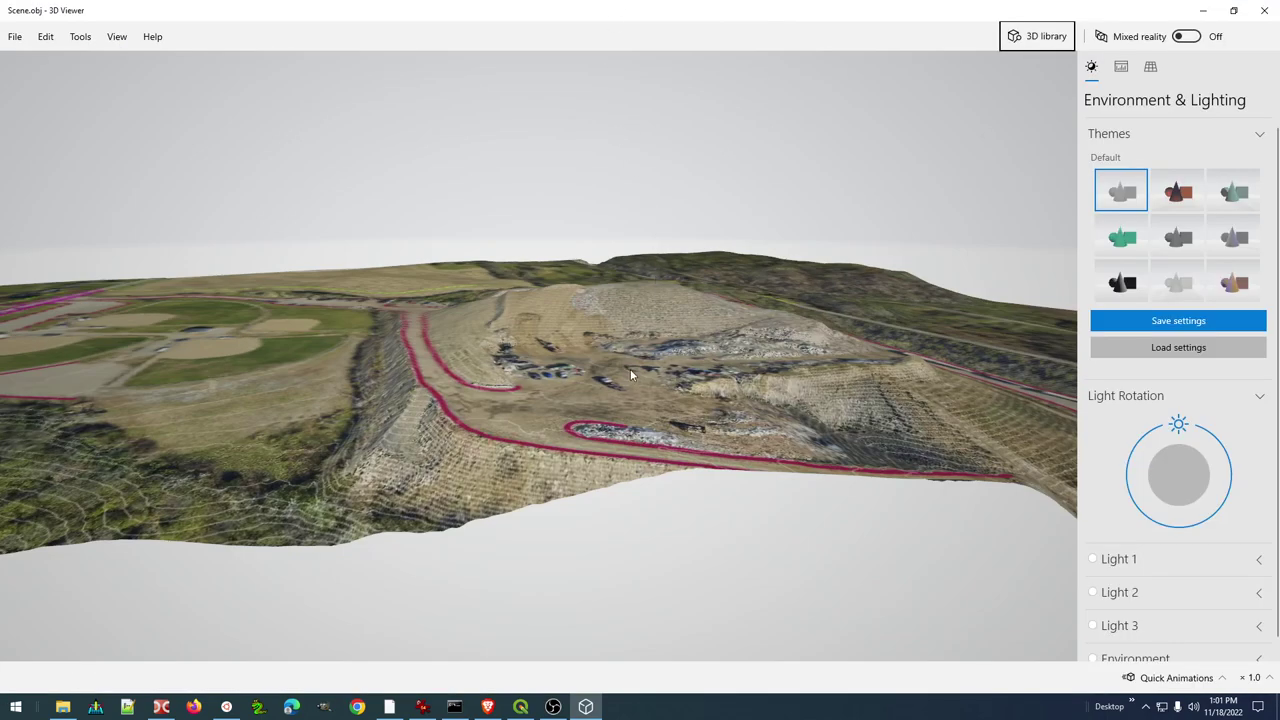
drag(630, 369, 619, 436)
scroll(615, 413, down, 3)
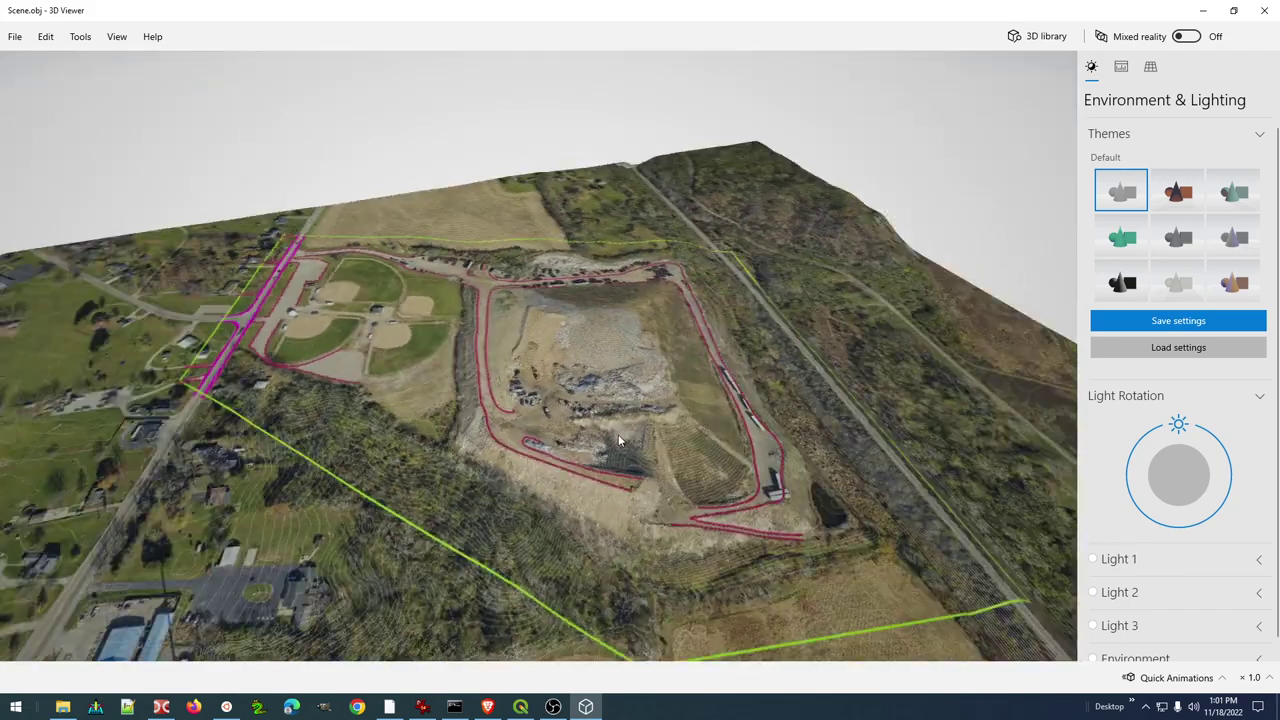
scroll(480, 380, up, 8)
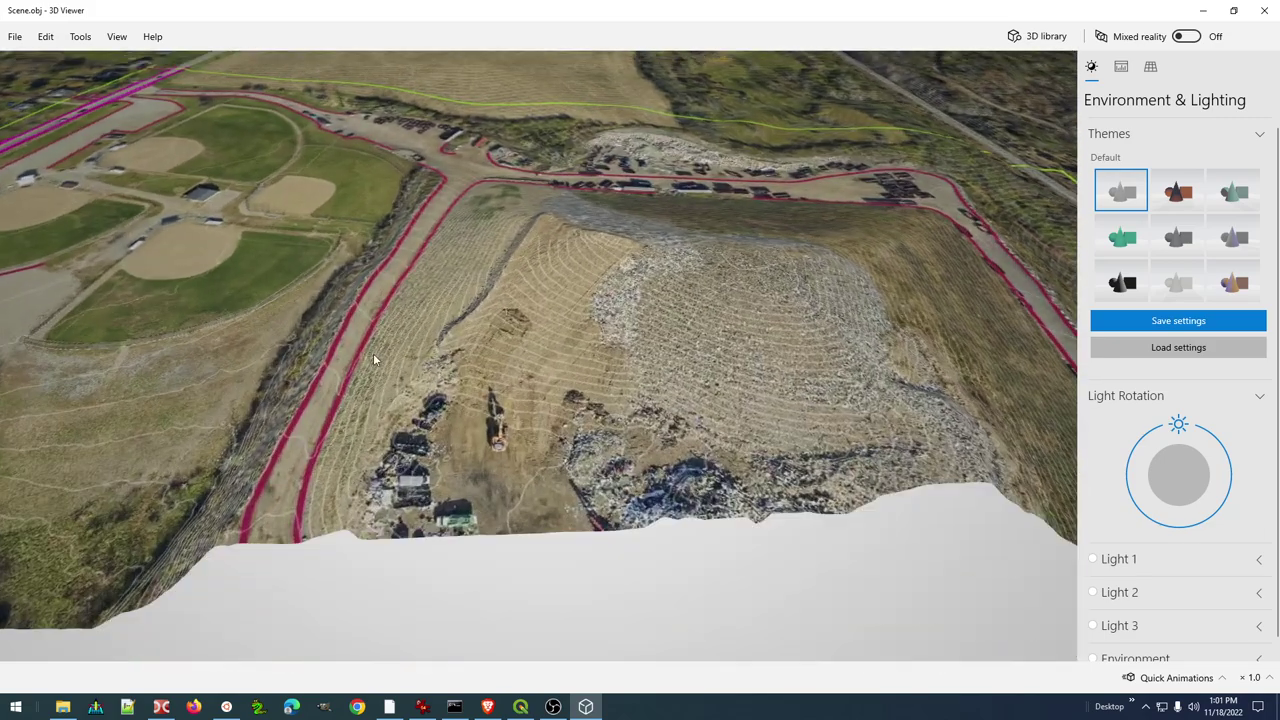
drag(373, 353, 429, 349)
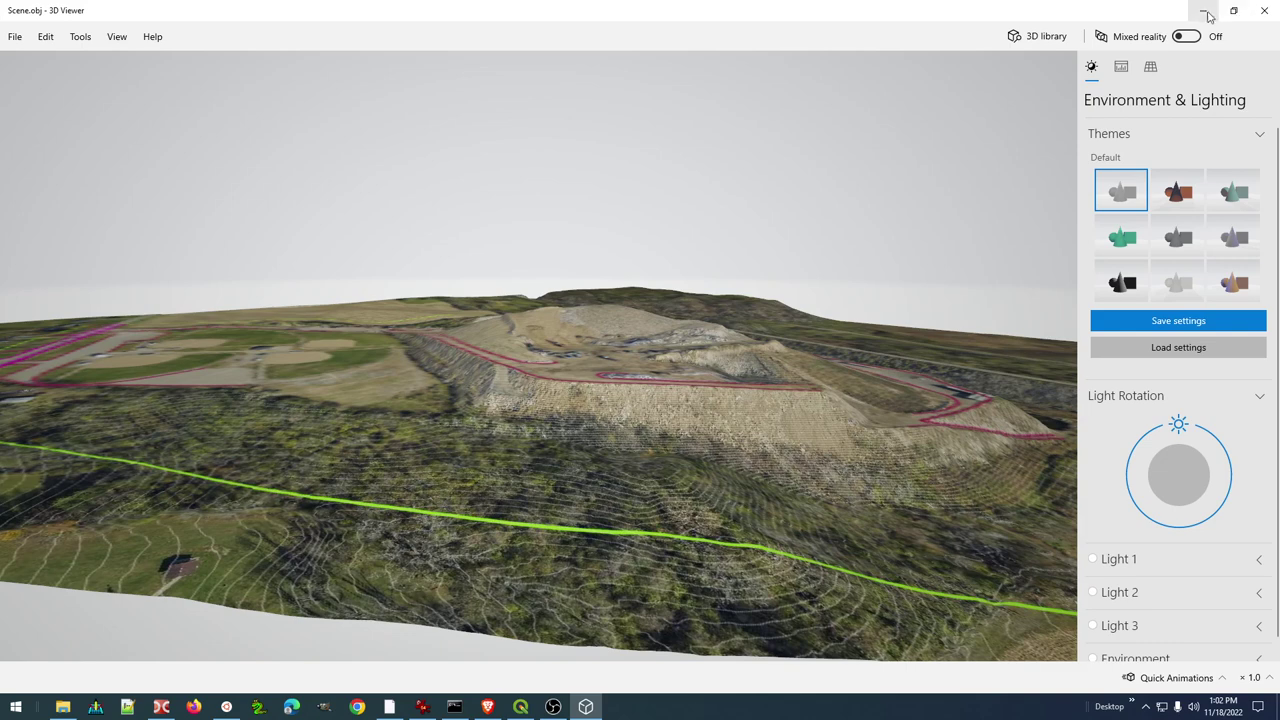
click(1203, 11)
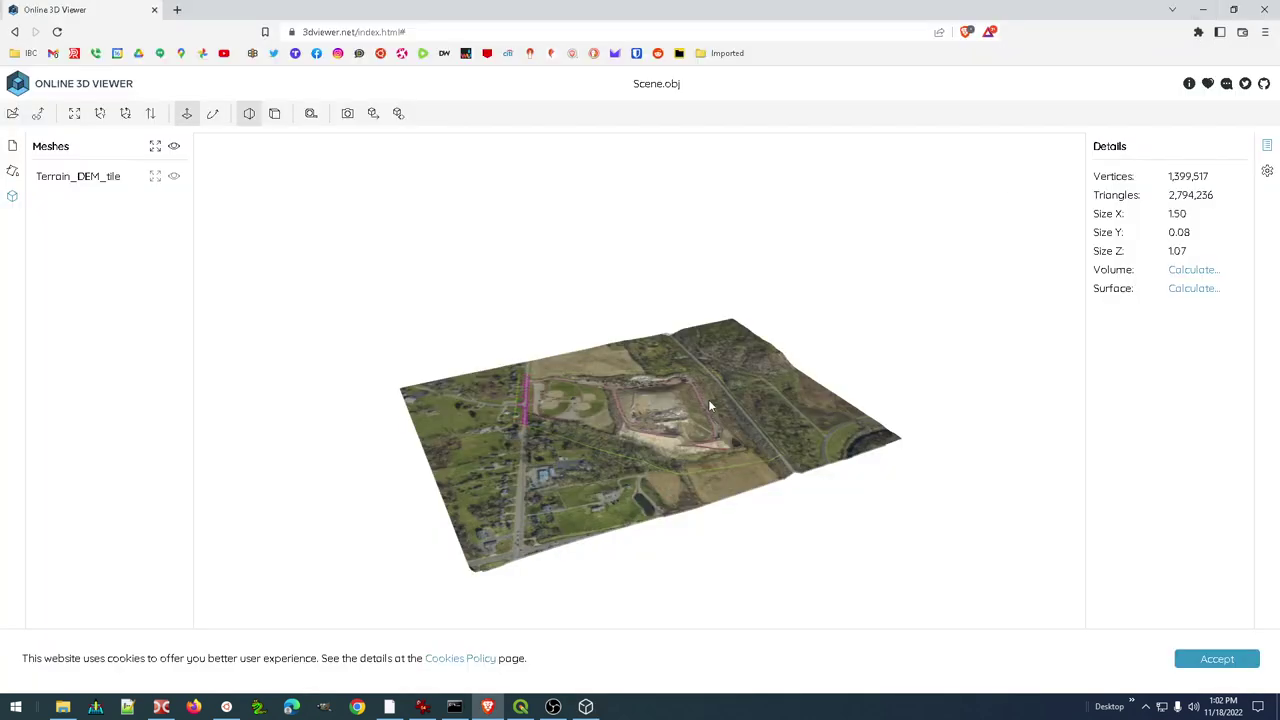
Examine the terrain model in Online 3D Viewer from oblique, close and overhead viewpoints, and minimize the browser
scroll(664, 441, up, 10)
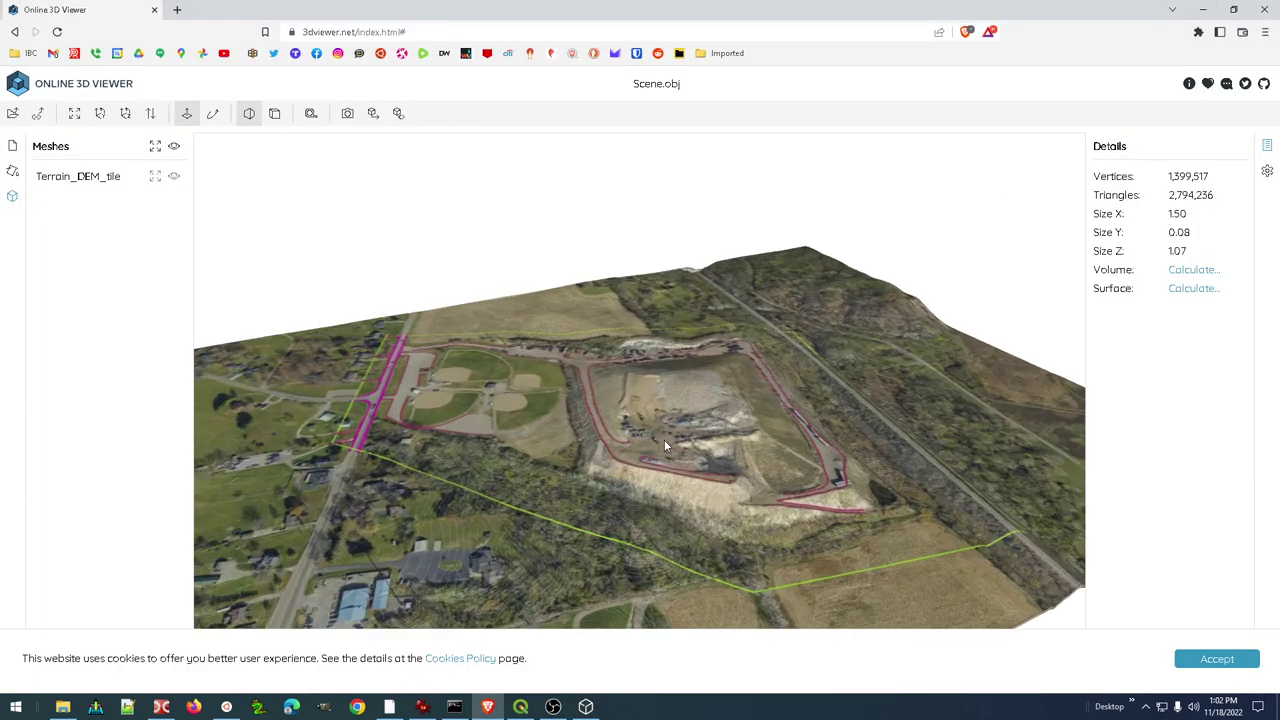
drag(652, 457, 640, 417)
right_drag(641, 417, 623, 316)
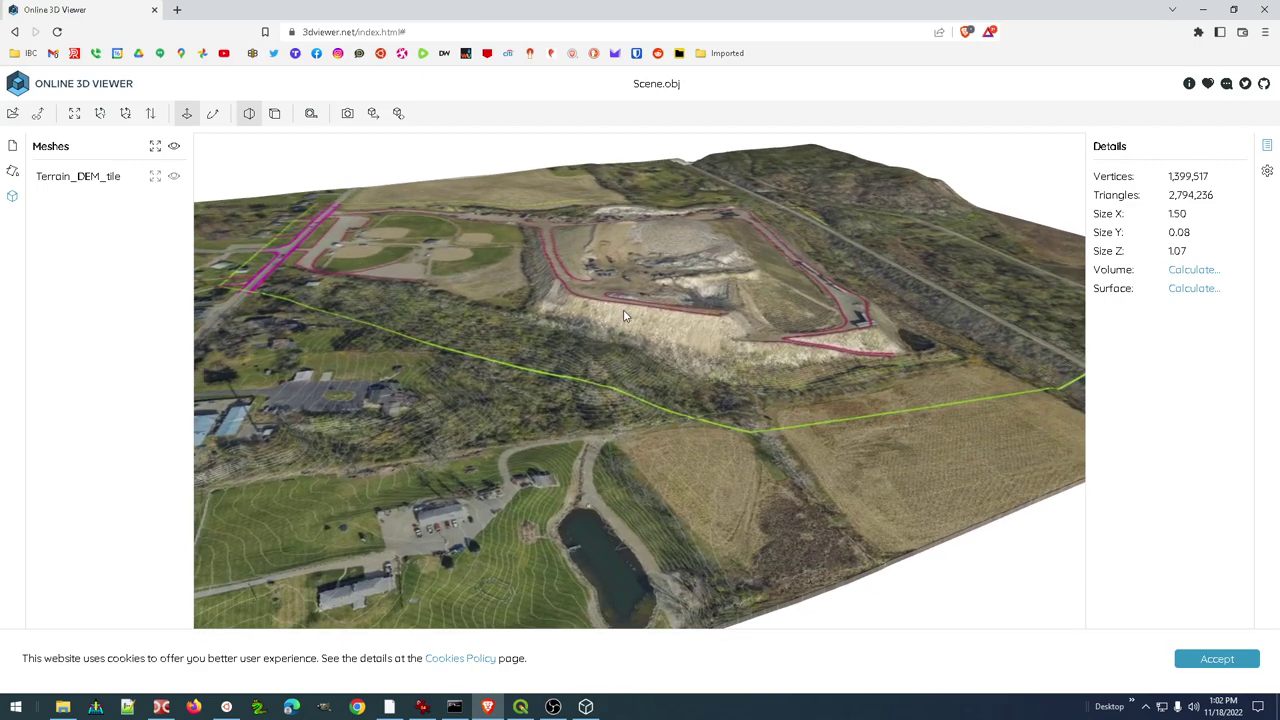
drag(589, 370, 704, 405)
scroll(704, 405, down, 5)
drag(598, 399, 634, 406)
scroll(583, 386, up, 2)
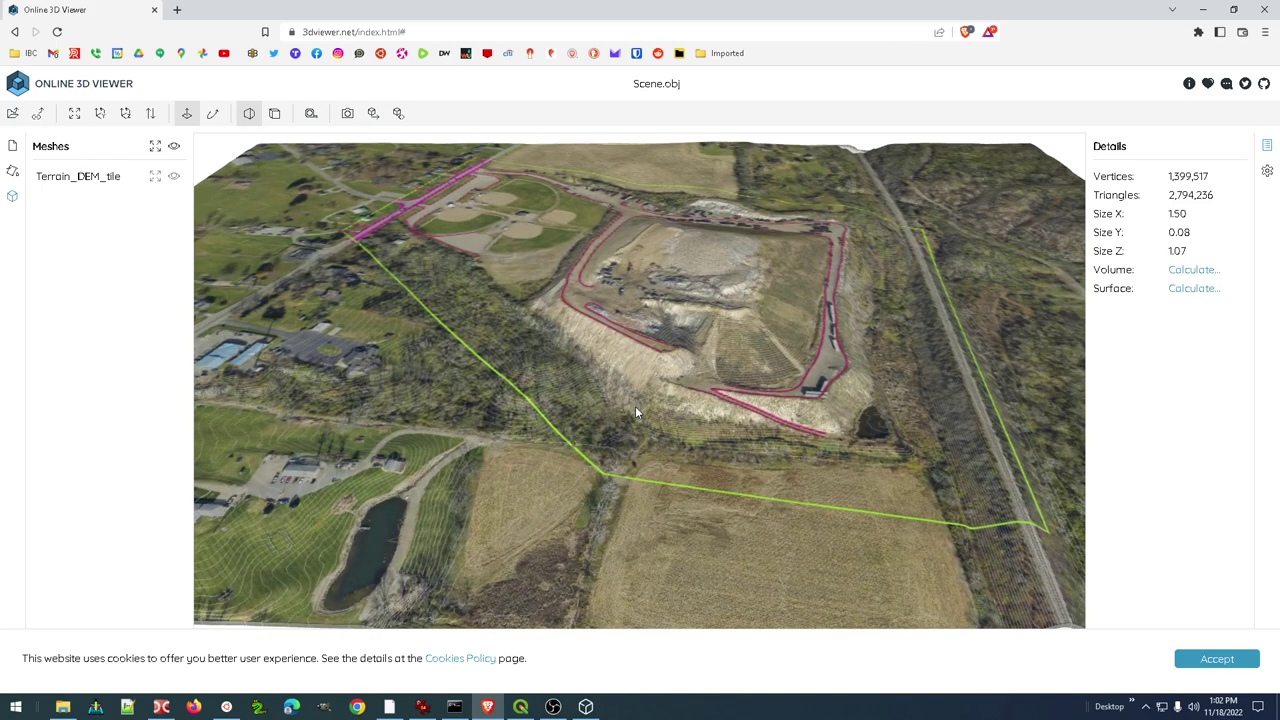
drag(707, 355, 712, 406)
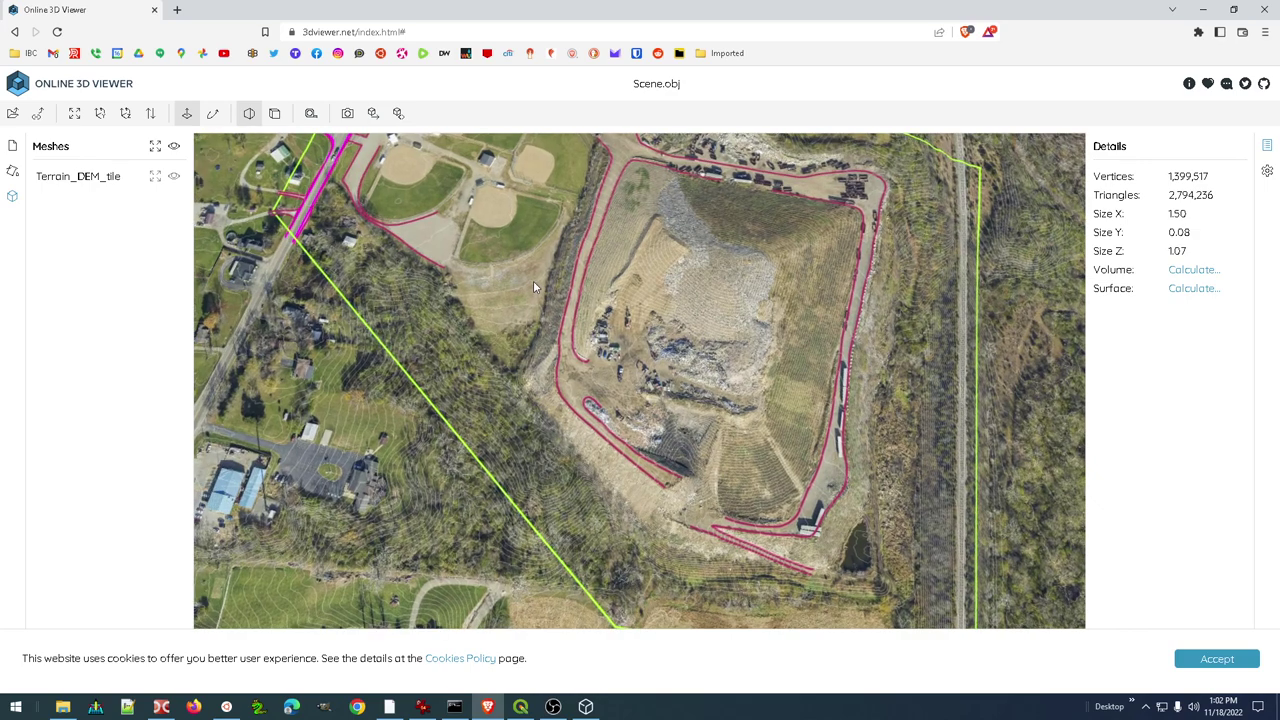
scroll(578, 310, down, 5)
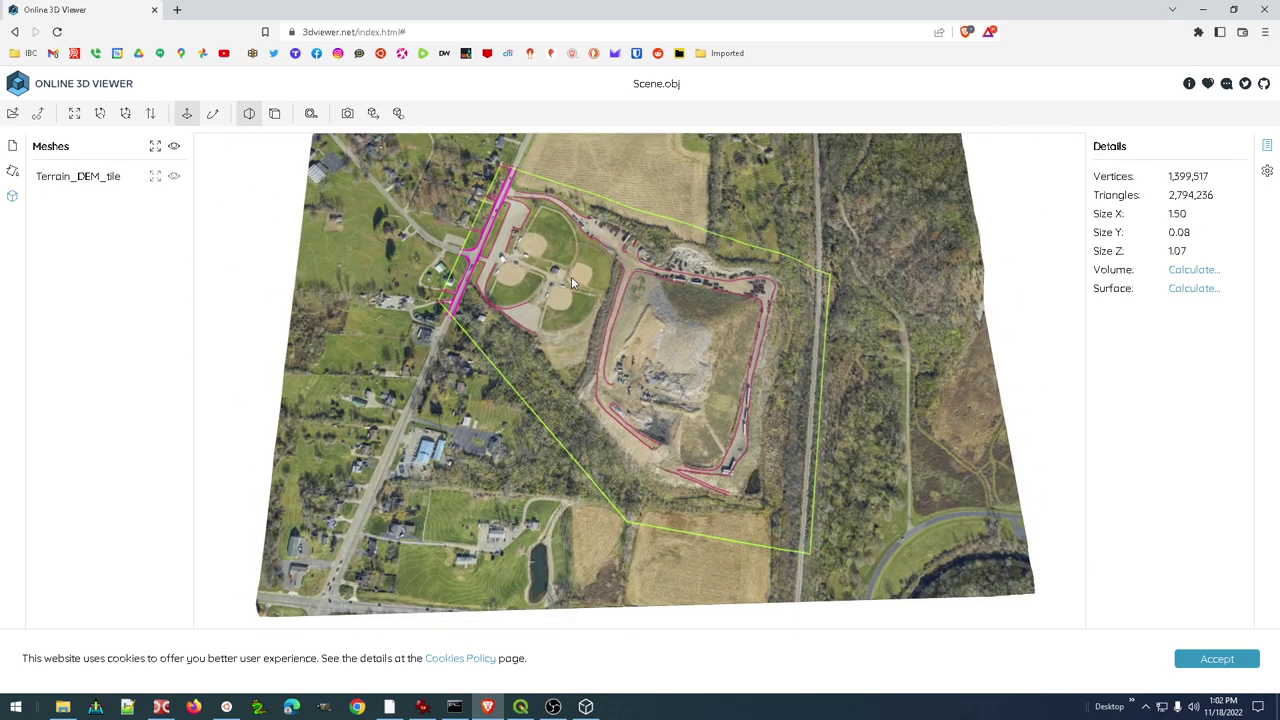
mouse_move(556, 271)
mouse_down()
mouse_move(595, 306)
mouse_move(571, 291)
mouse_up()
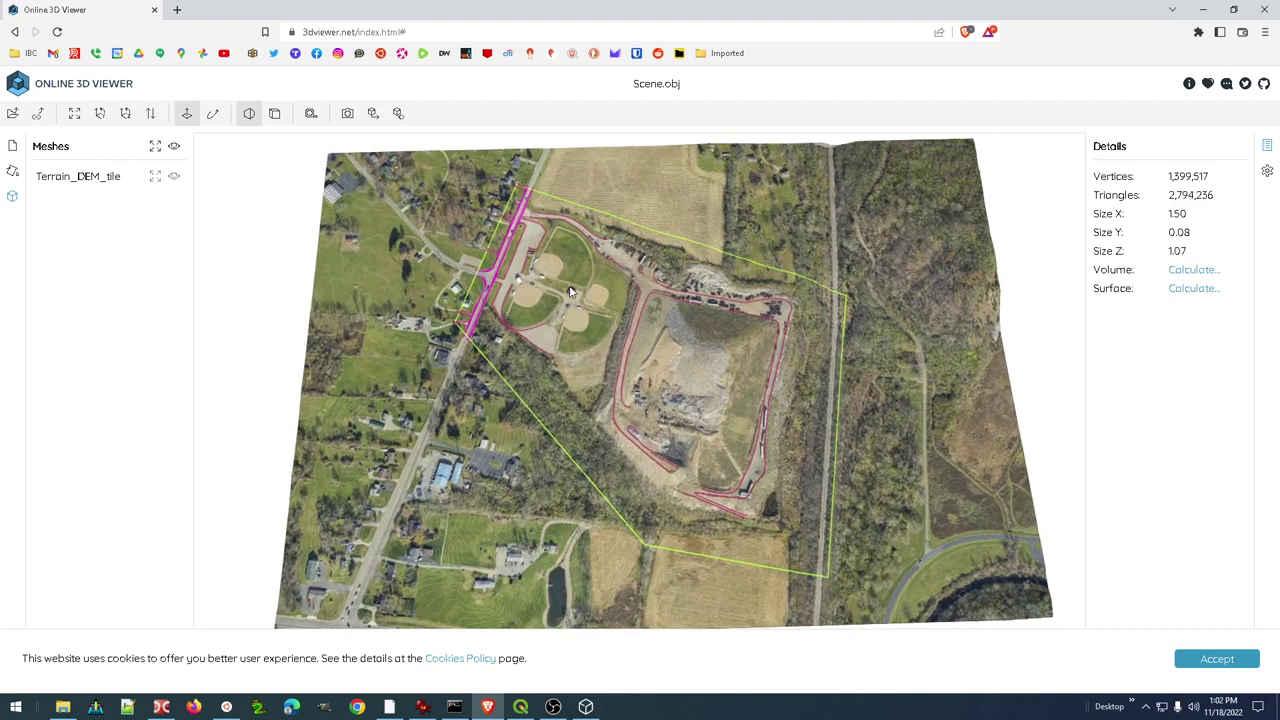
click(1203, 12)
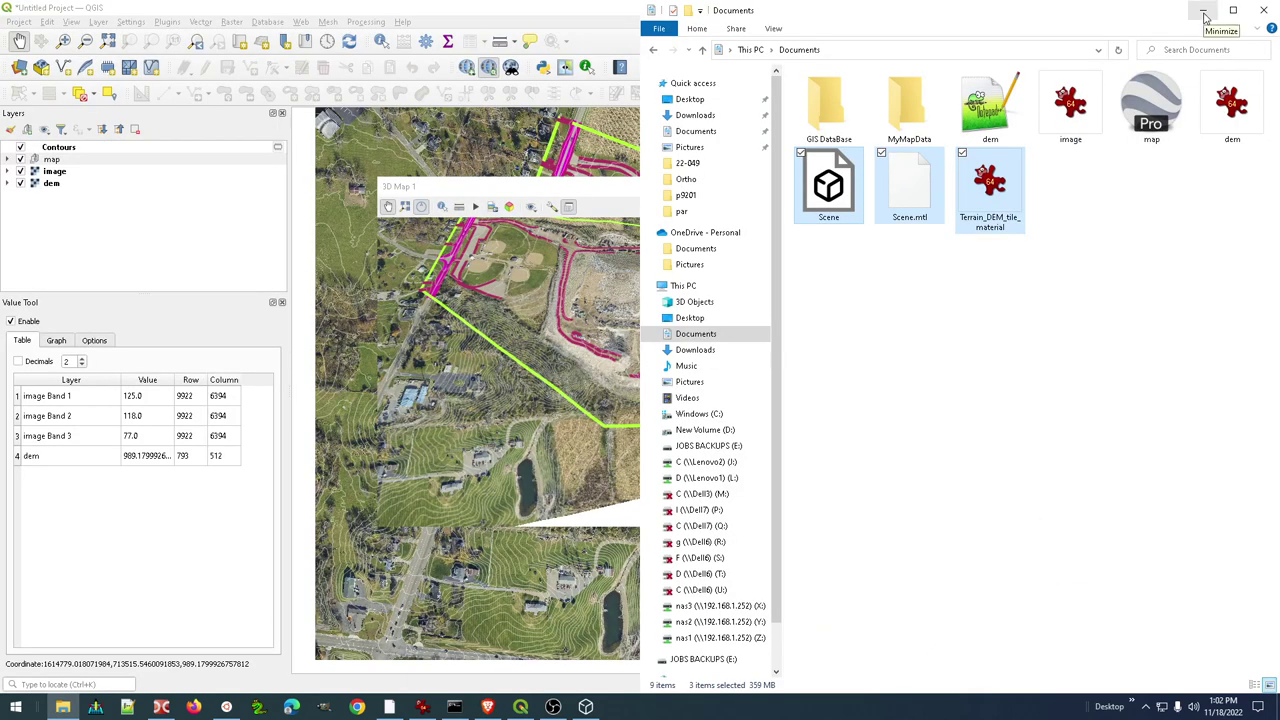
Return to QGIS, dock the 3D map window, float it again over the main map canvas and enlarge it
click(558, 187)
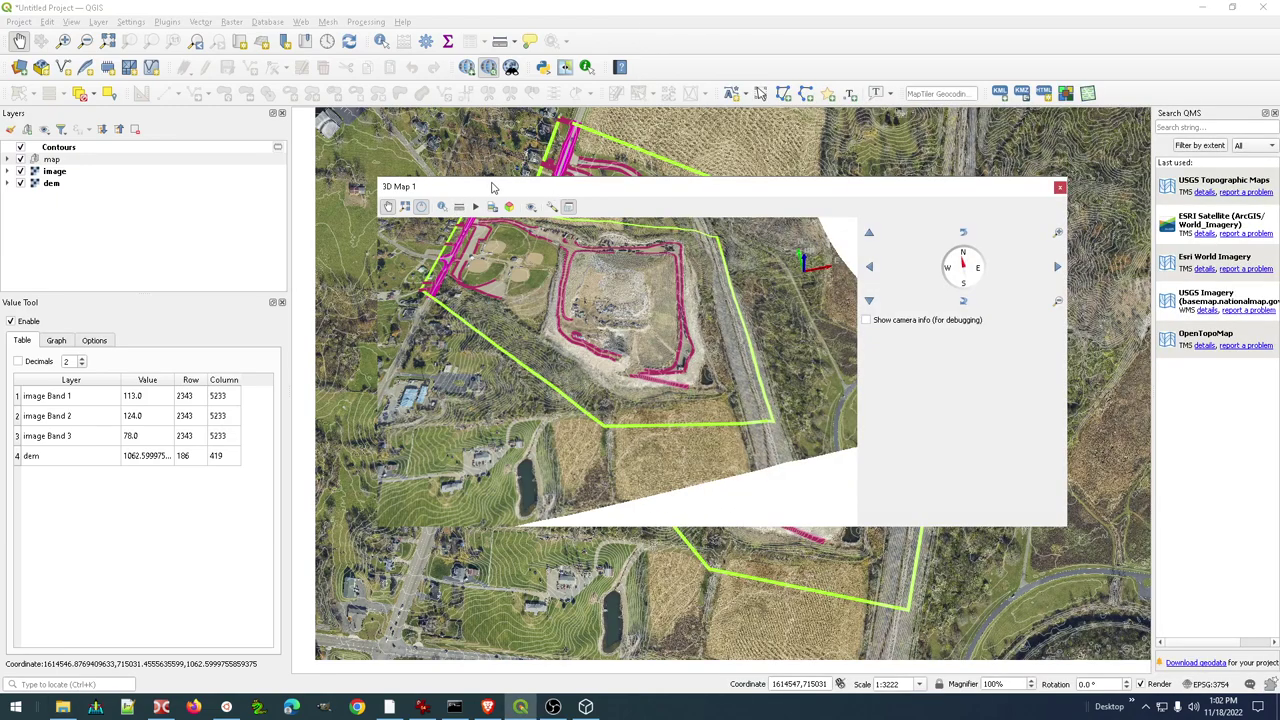
double_click(492, 189)
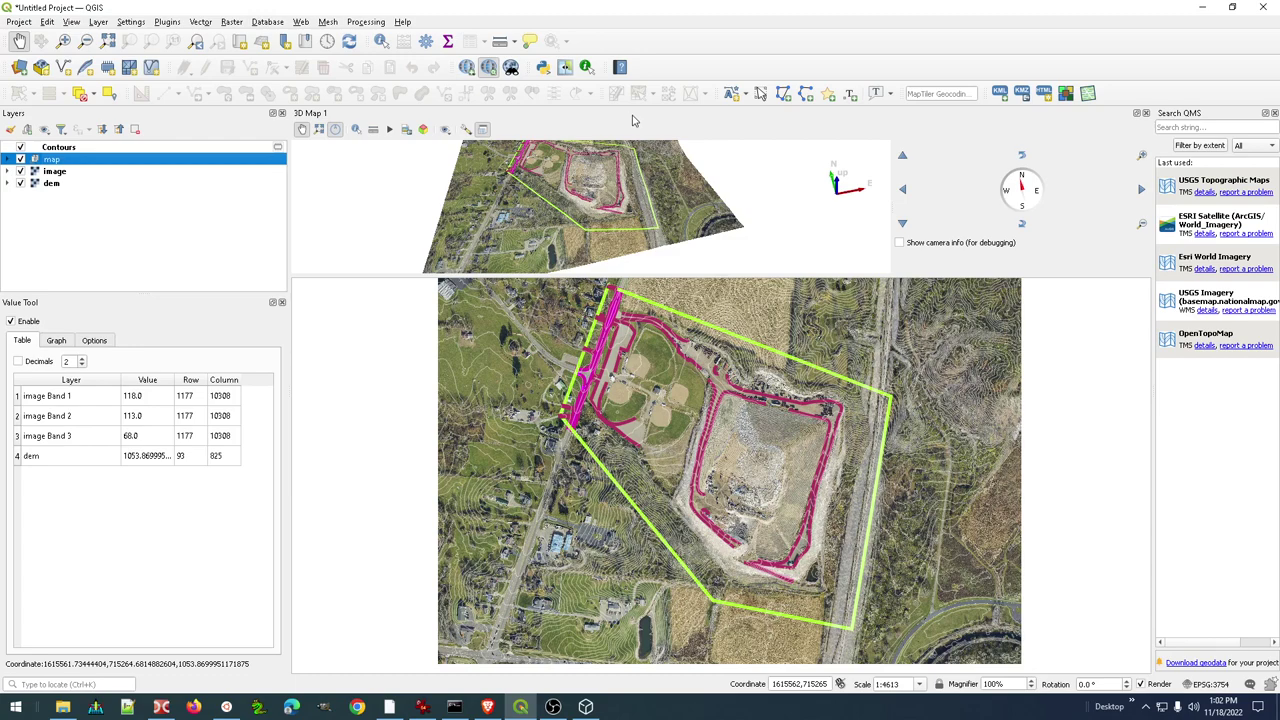
drag(632, 120, 650, 164)
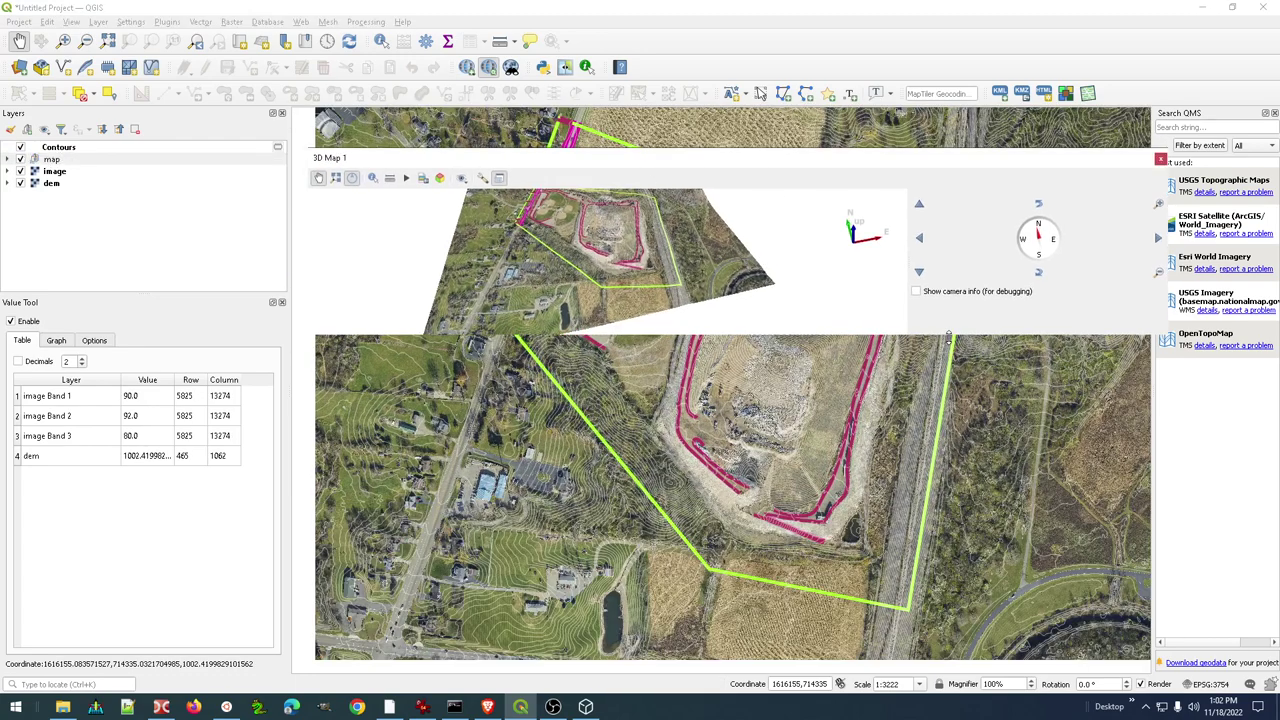
drag(948, 337, 940, 492)
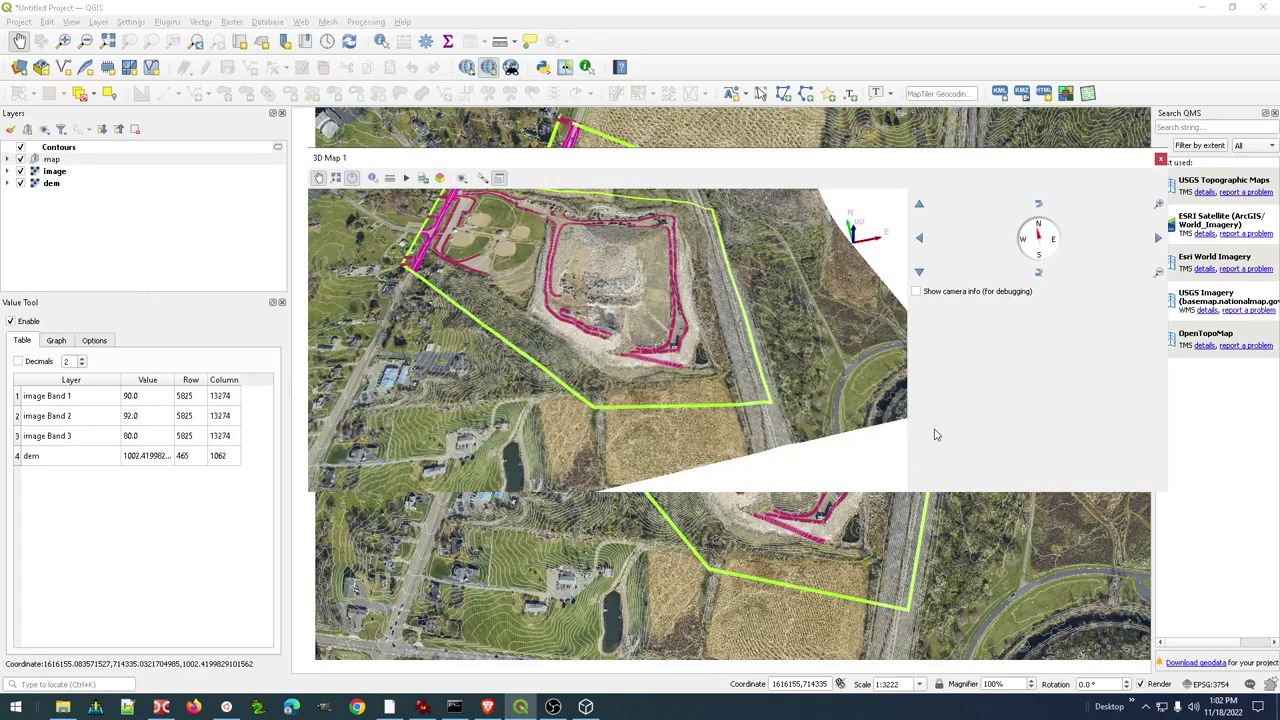
Close the floating 3D map window and reopen the existing 3D Map 1 view
click(1160, 161)
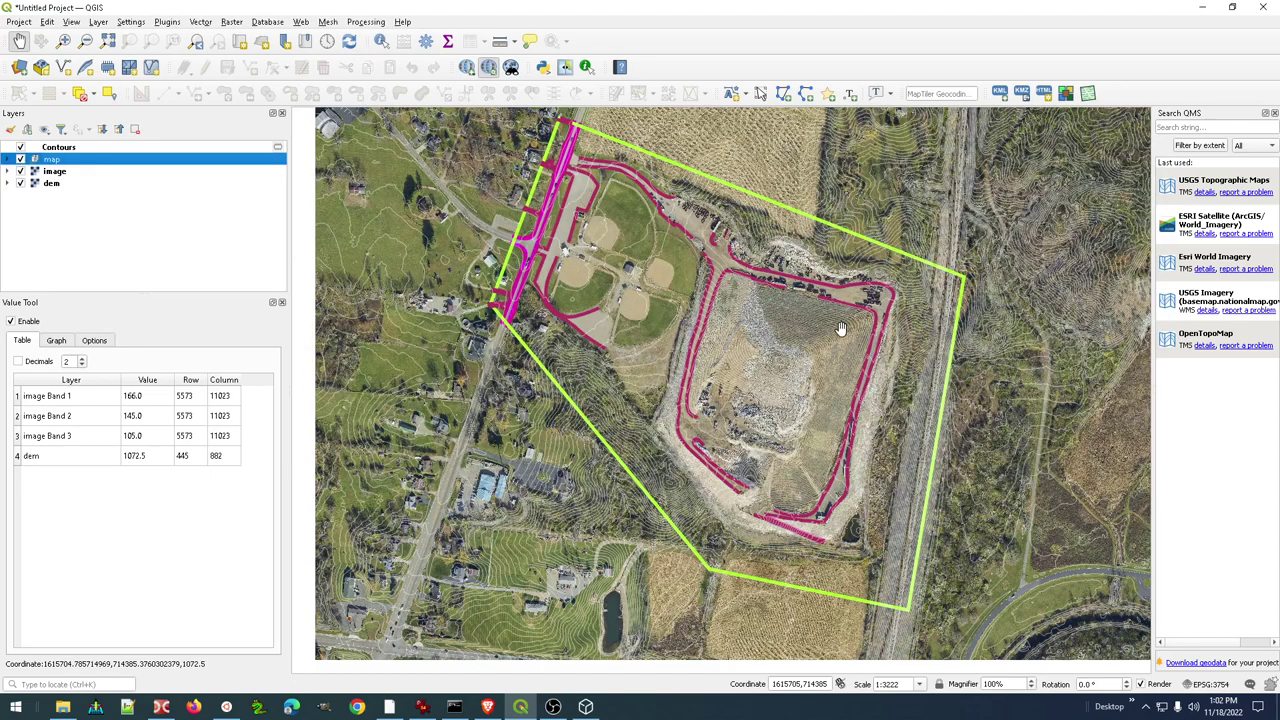
click(80, 24)
mouse_move(108, 54)
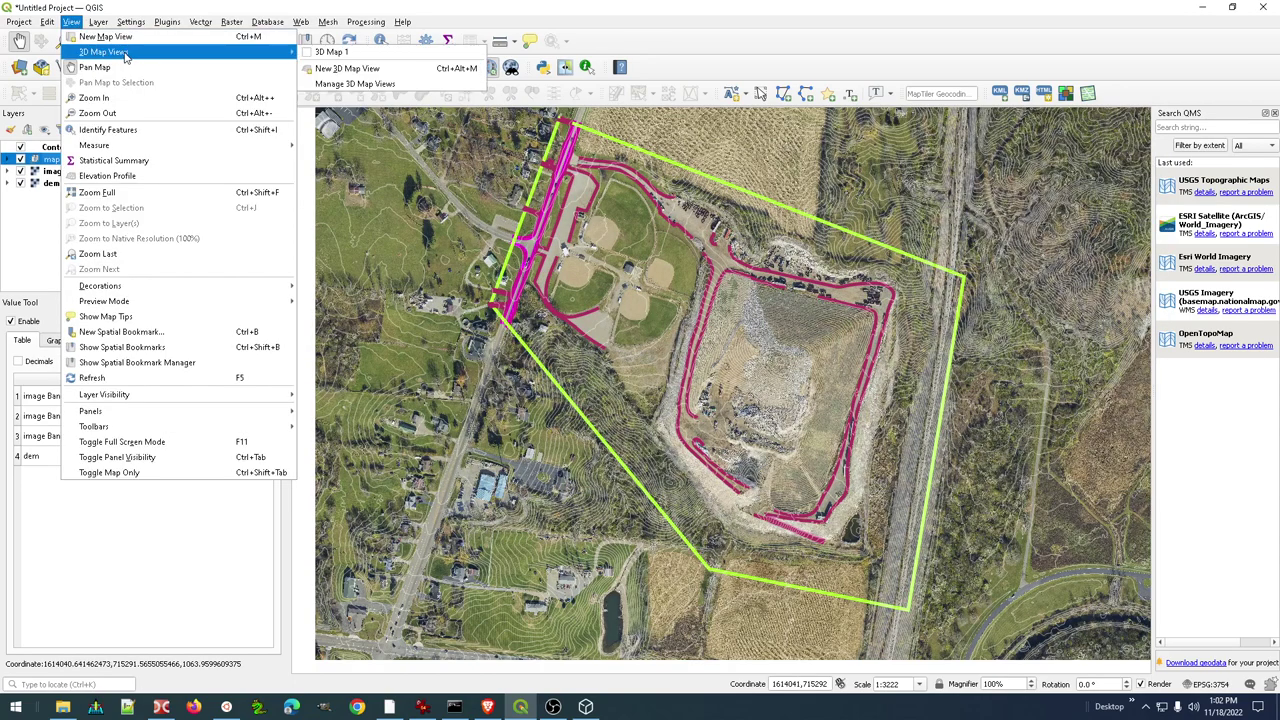
click(333, 52)
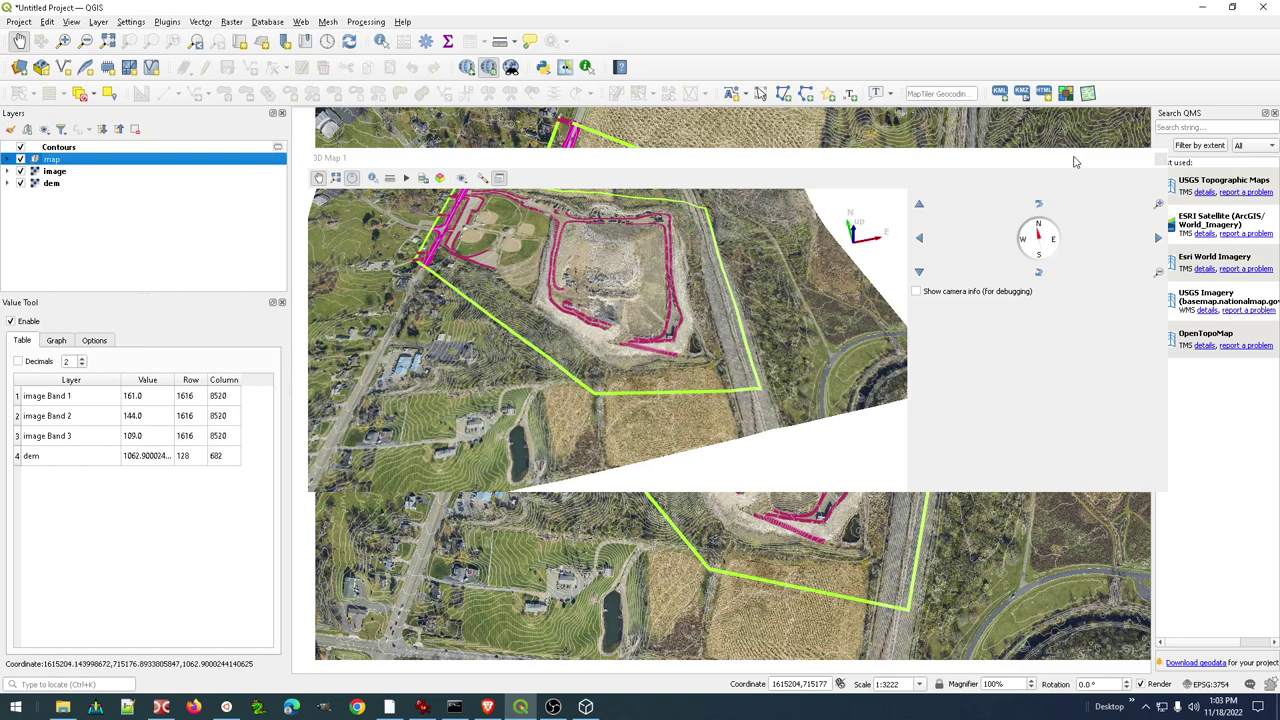
Close the 3D map window and reopen 3D Map 1 with the Contours layer hidden in the main map
click(1160, 161)
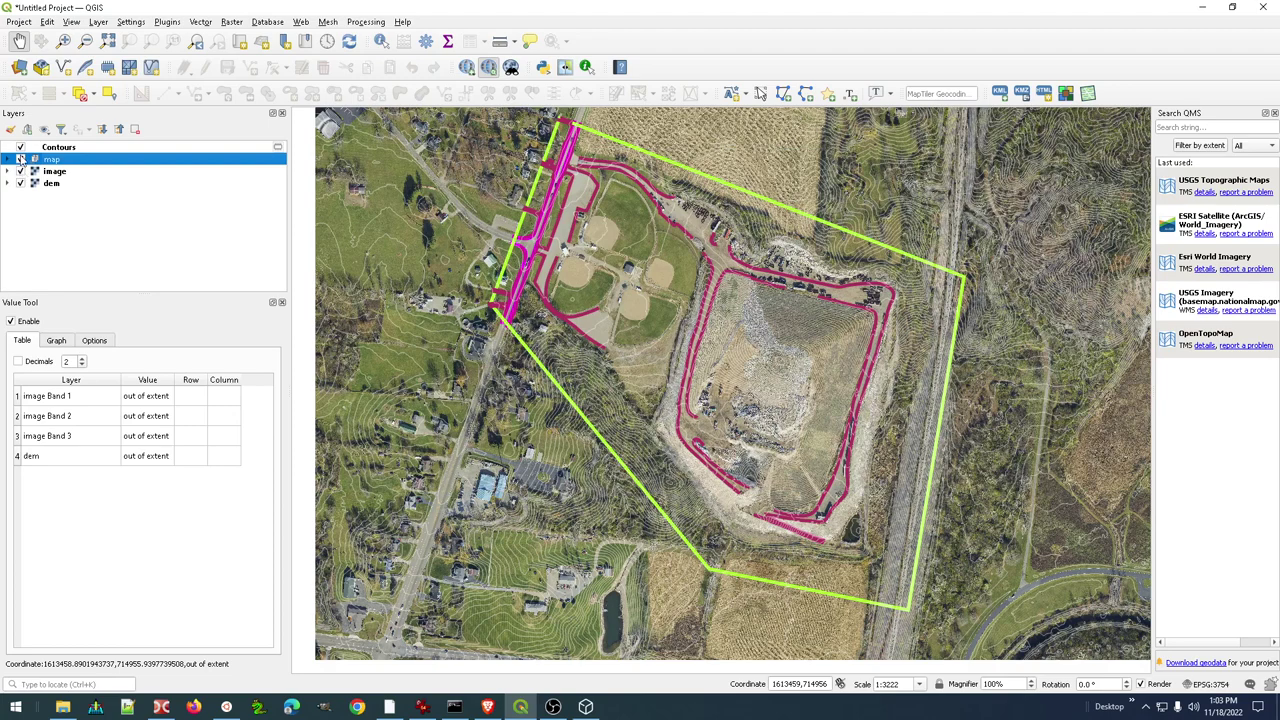
click(20, 147)
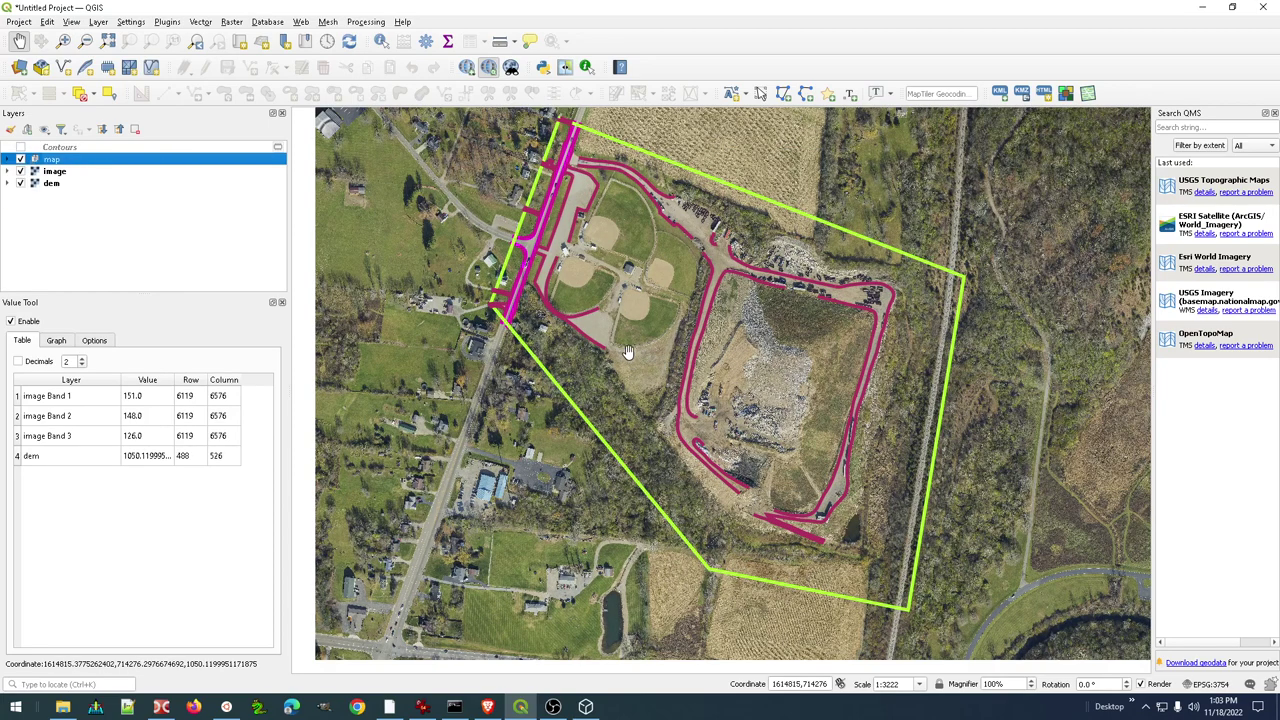
click(71, 22)
mouse_move(103, 51)
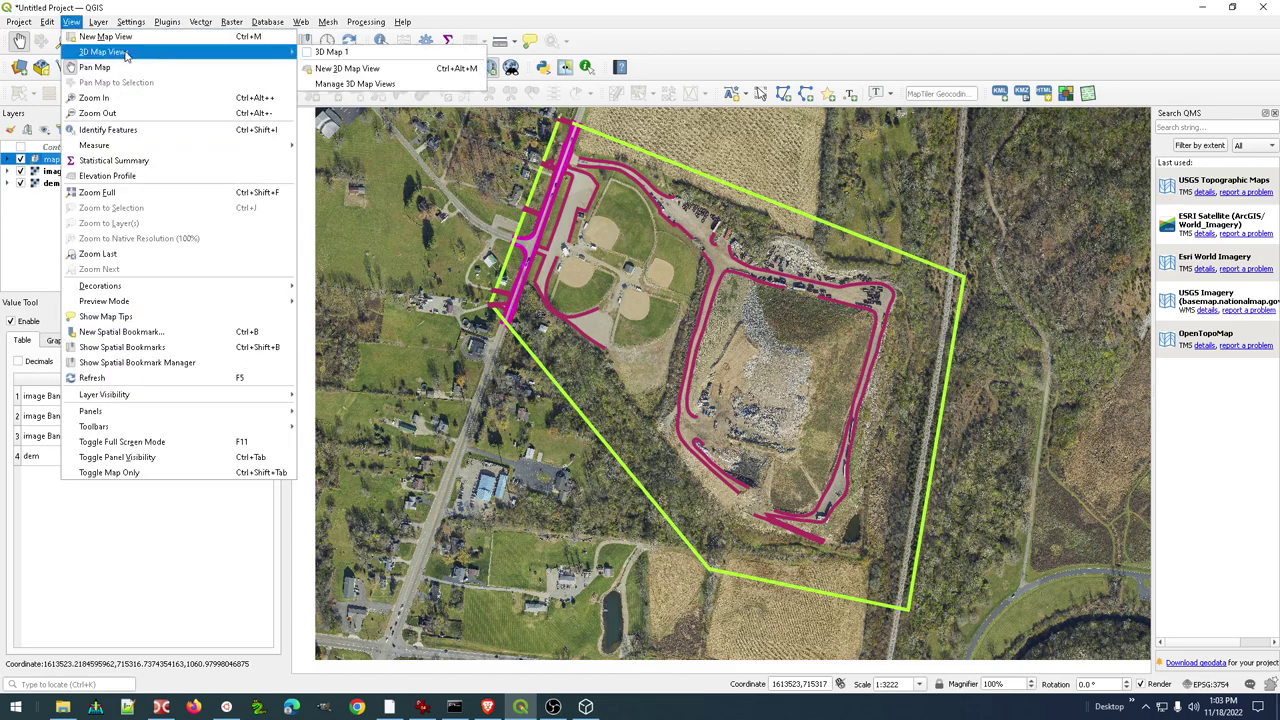
click(333, 52)
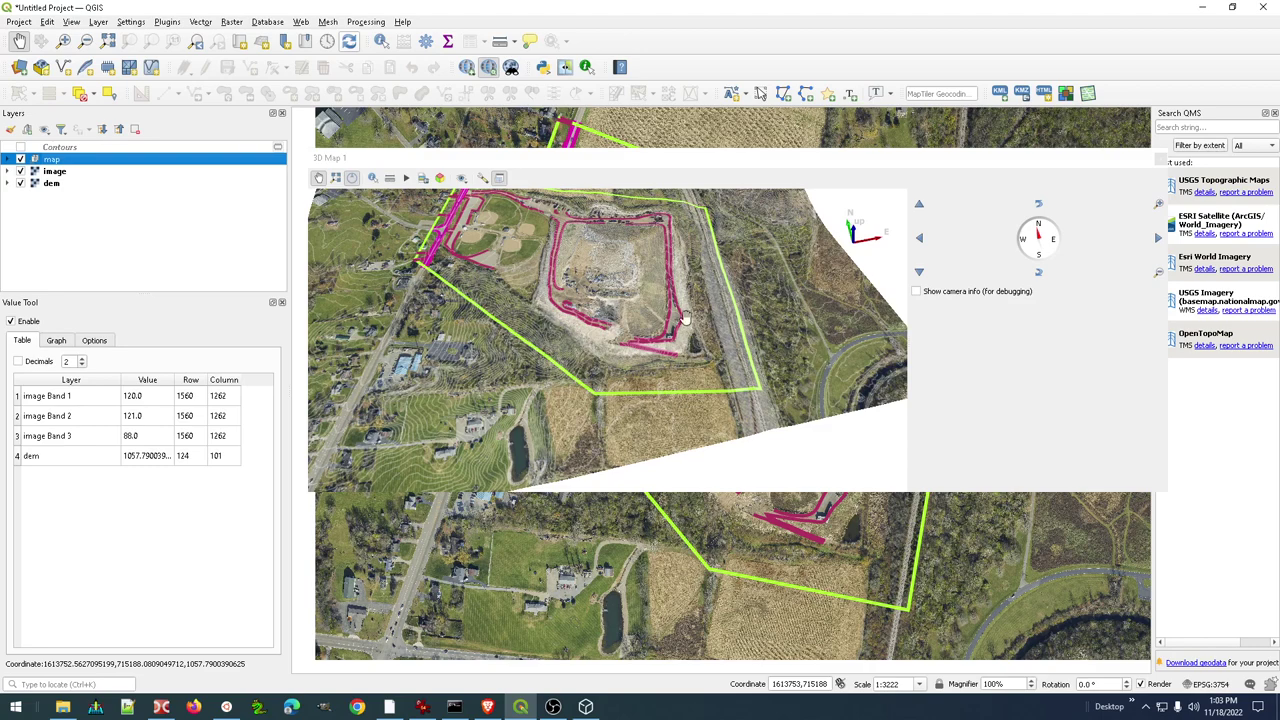
Close the 3D map window and quit QGIS from its crash report
click(1160, 162)
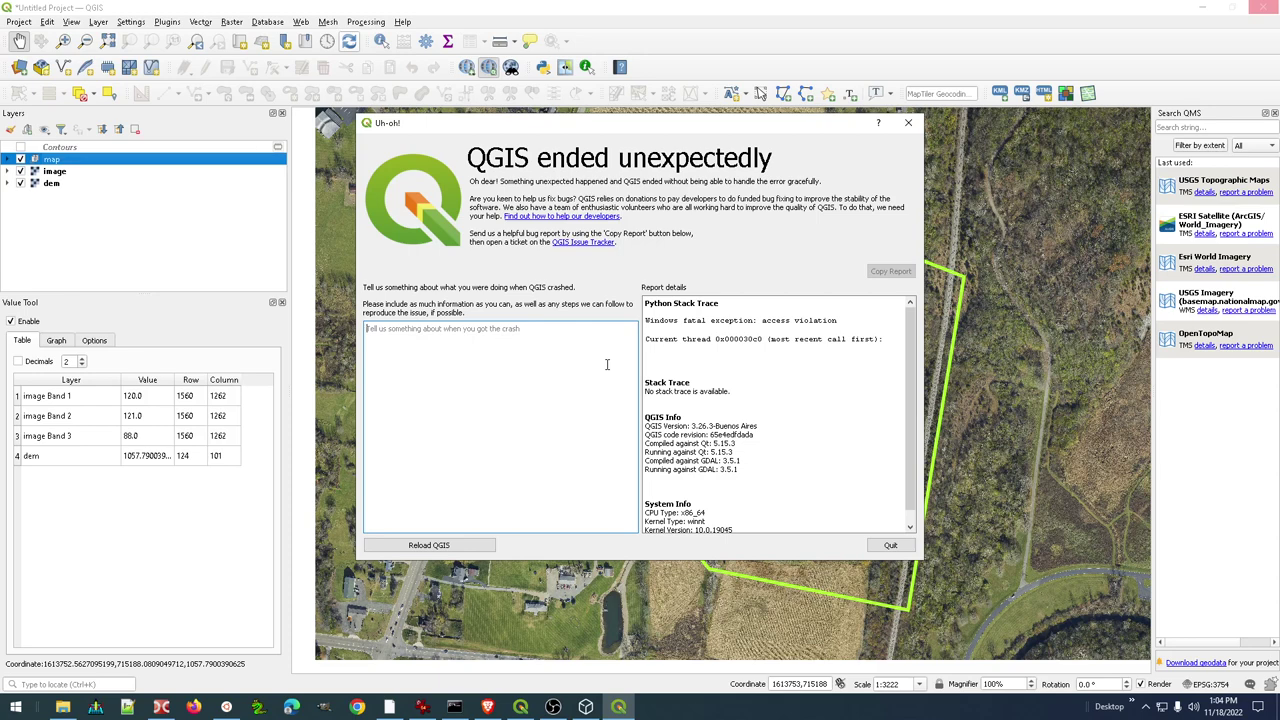
click(890, 546)
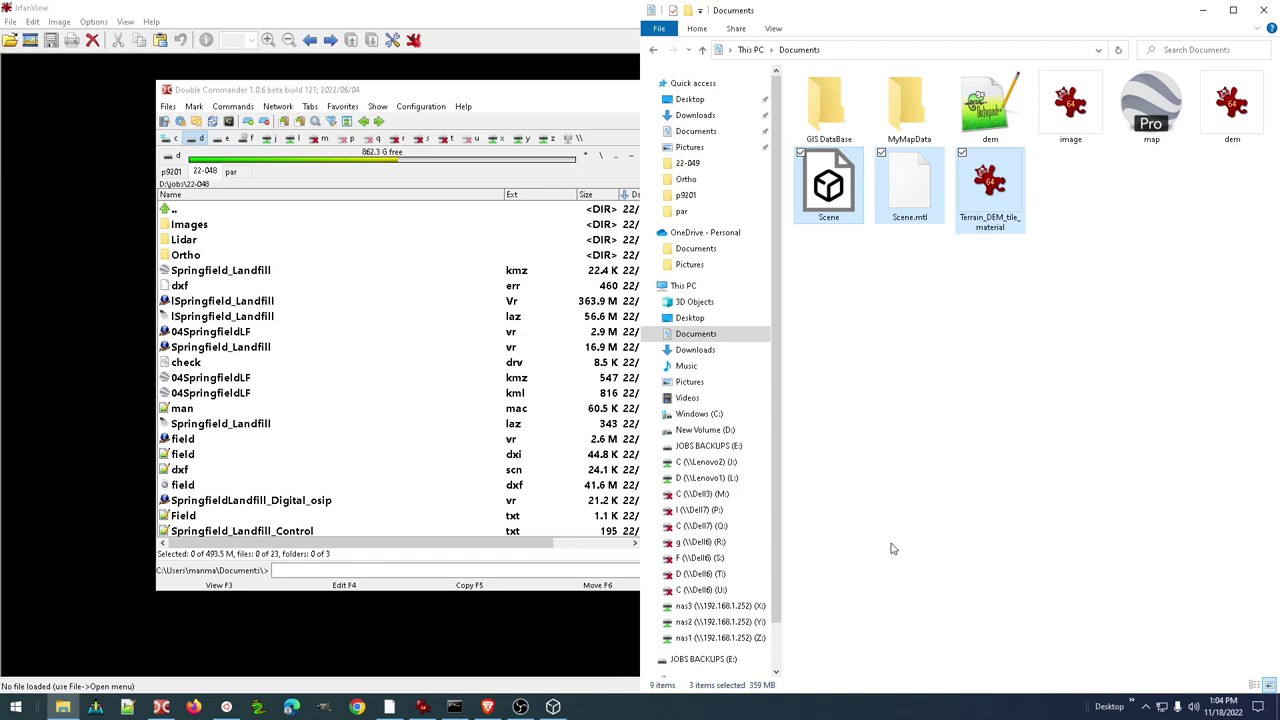
Switch to Online 3D Viewer in the browser and examine the Scene.obj terrain from an oblique viewpoint
click(547, 95)
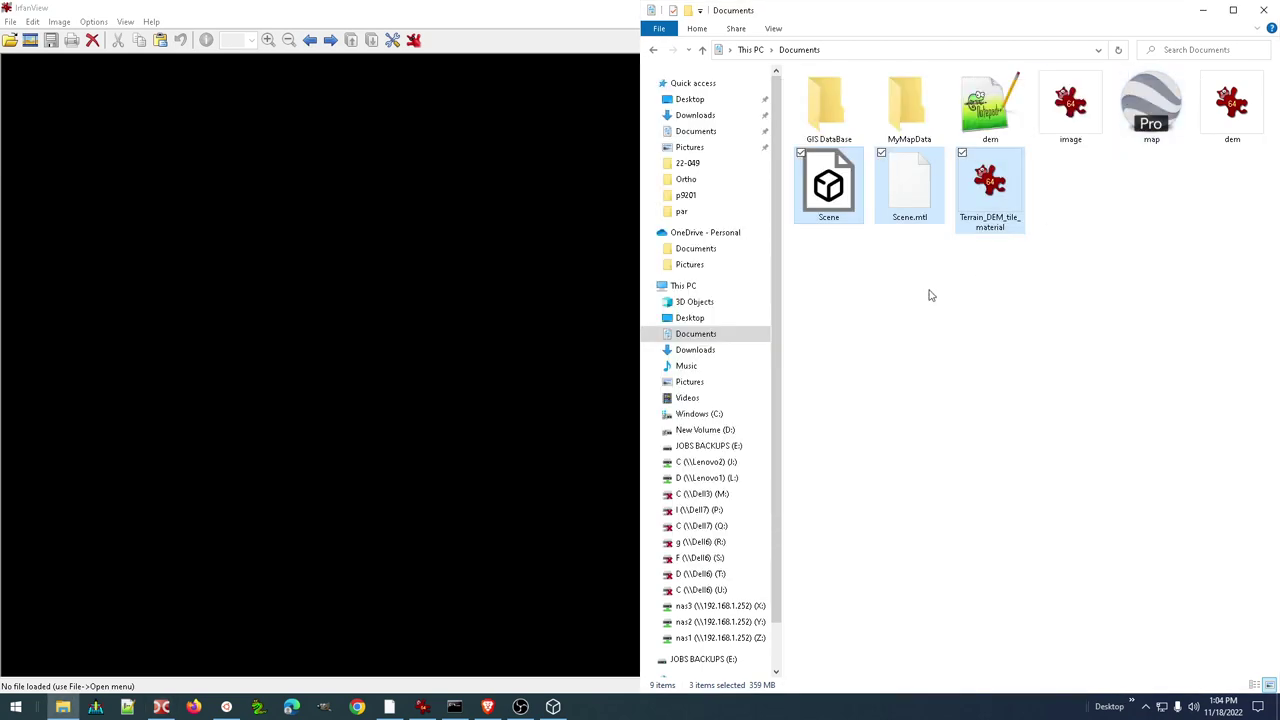
click(1124, 89)
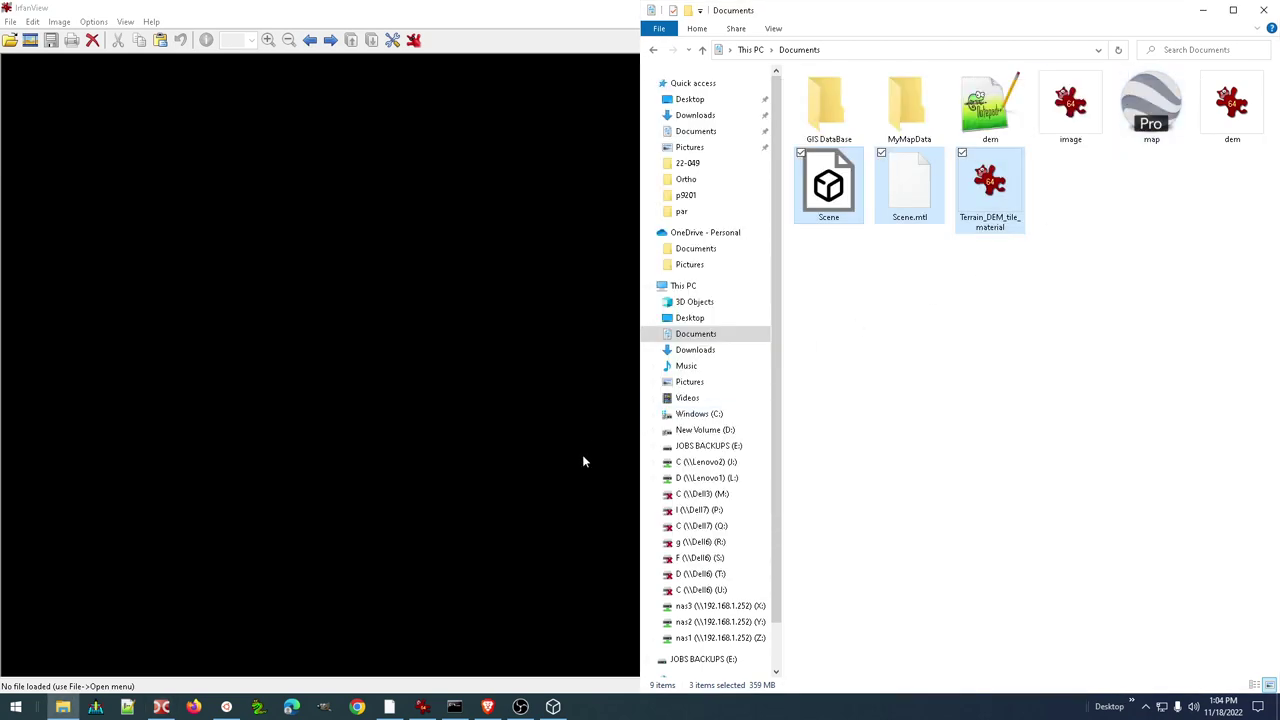
click(488, 707)
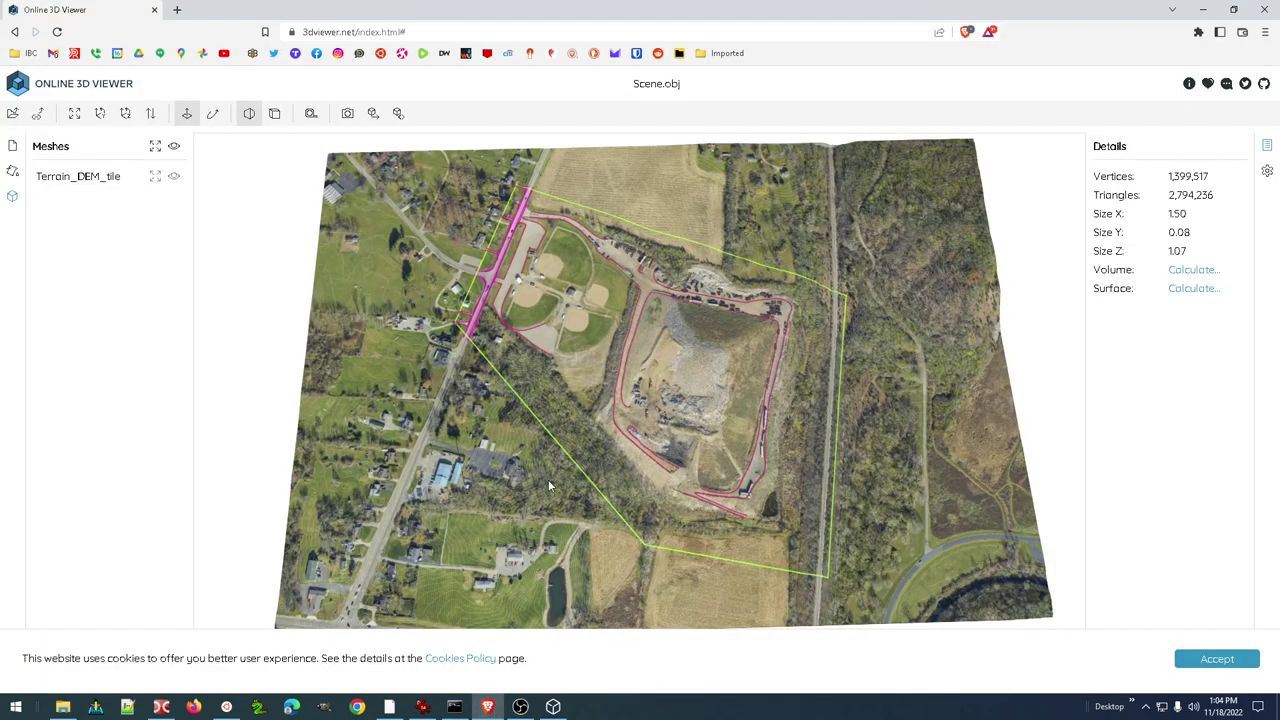
drag(588, 482, 584, 439)
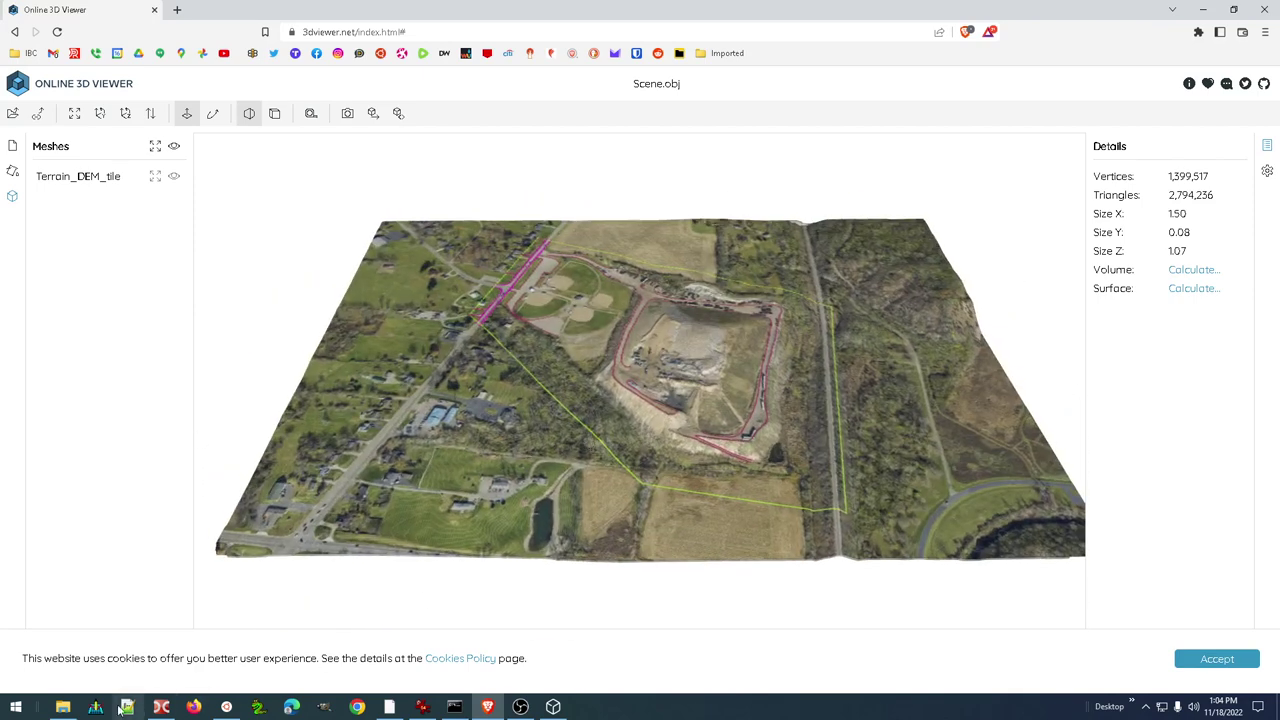
Switch to File Explorer and select Scene, Scene.mtl and the Terrain_DEM_tile_material image together in Documents
click(62, 707)
click(900, 280)
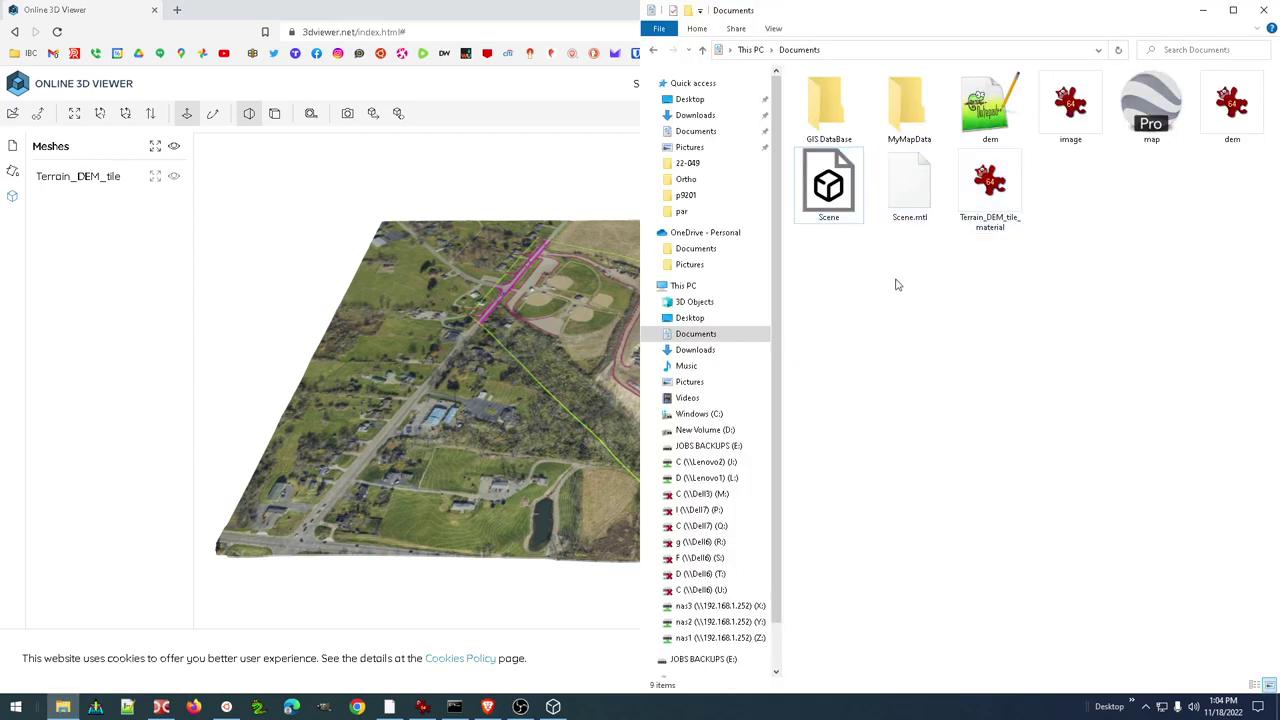
drag(810, 247, 1016, 207)
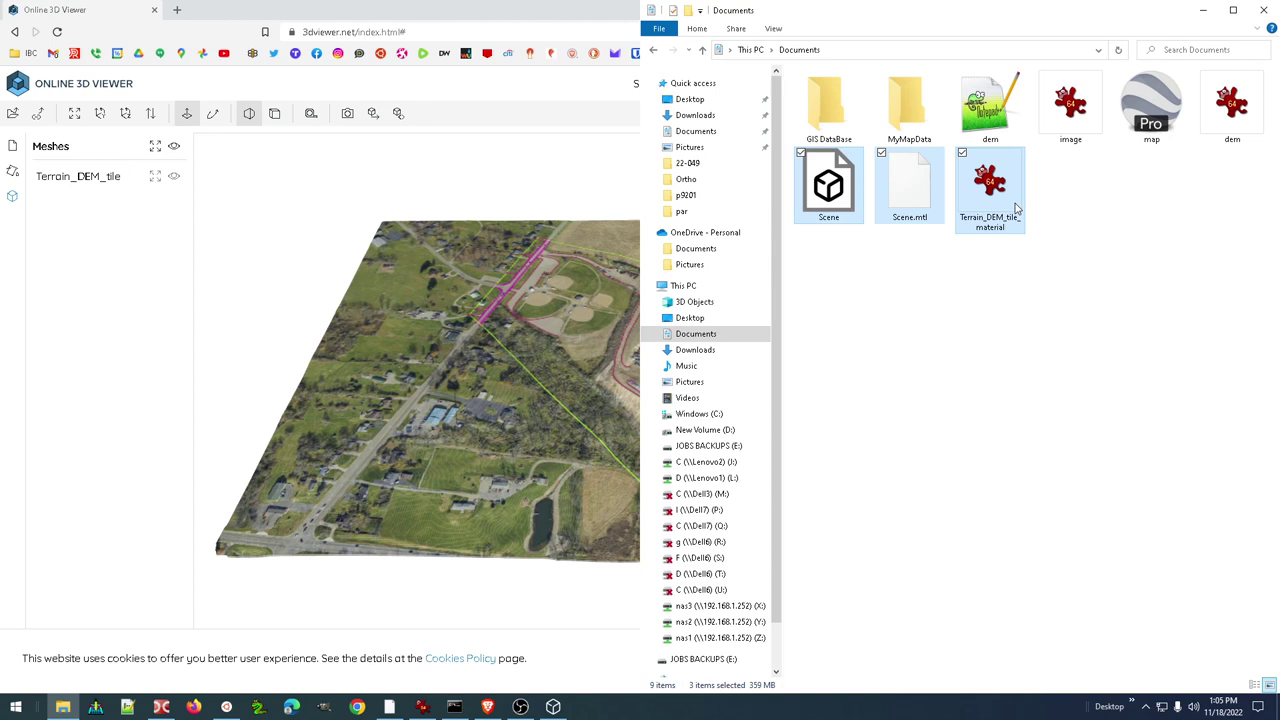